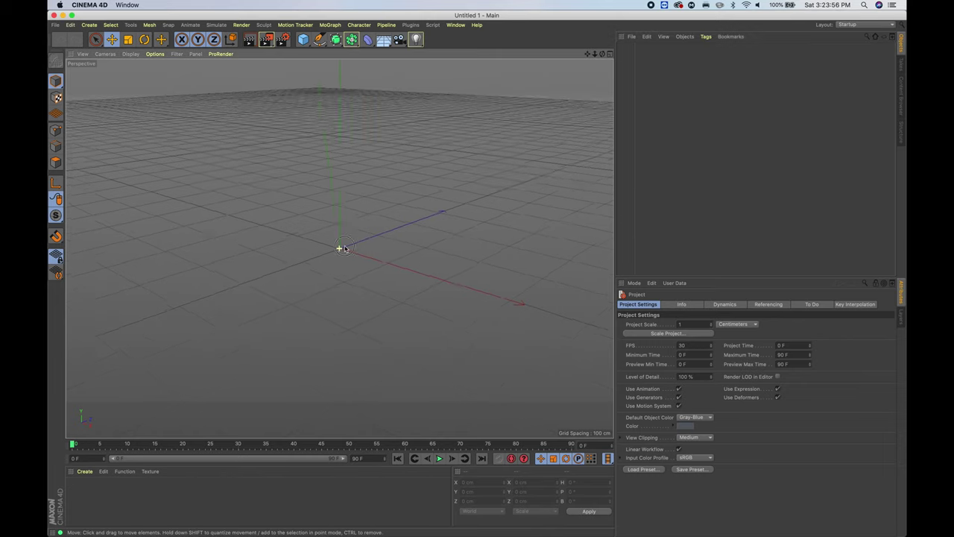
Add a MoText object to the scene and set its alignment to Middle.
{"action": "left_click_drag", "start_coordinate": [339, 249], "coordinate": [339, 275], "text": "alt"}
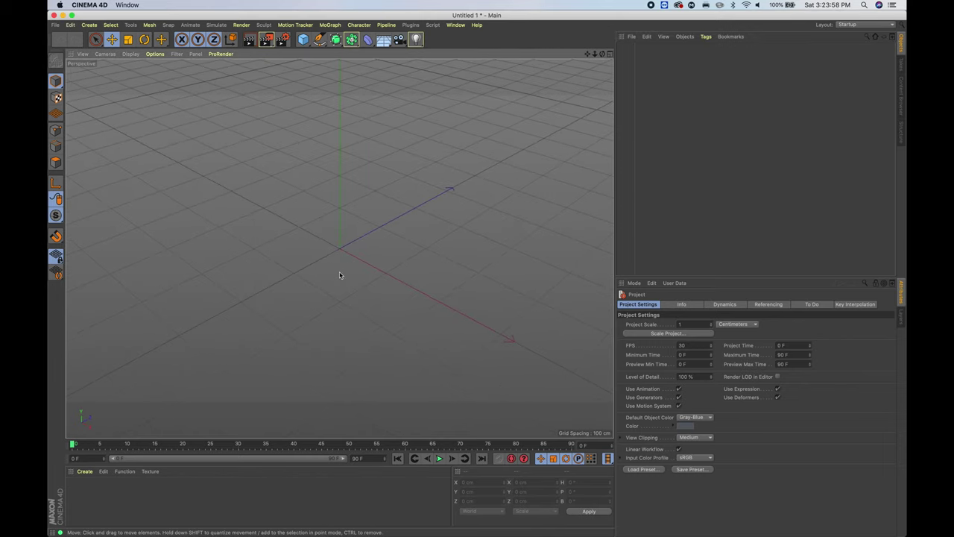
{"action": "left_click", "coordinate": [330, 25]}
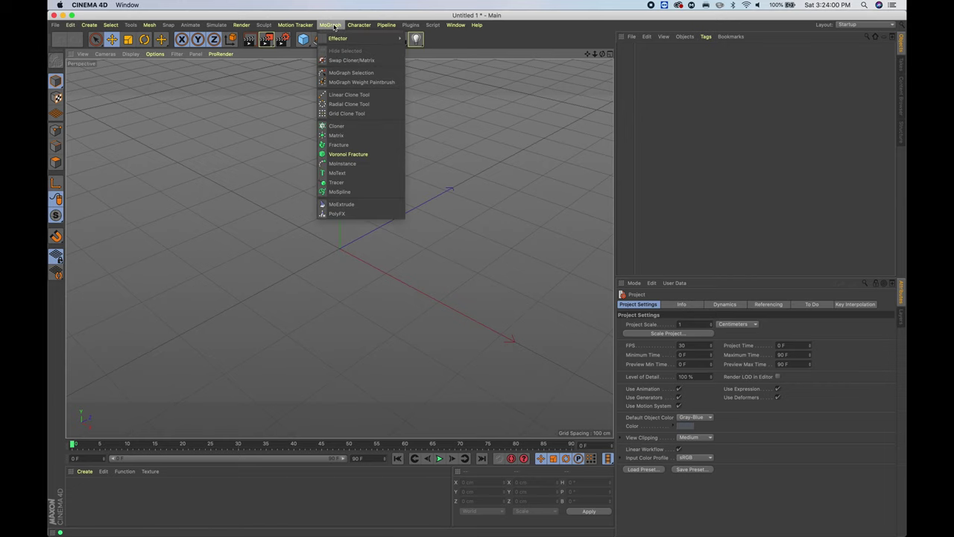
{"action": "left_click", "coordinate": [353, 174]}
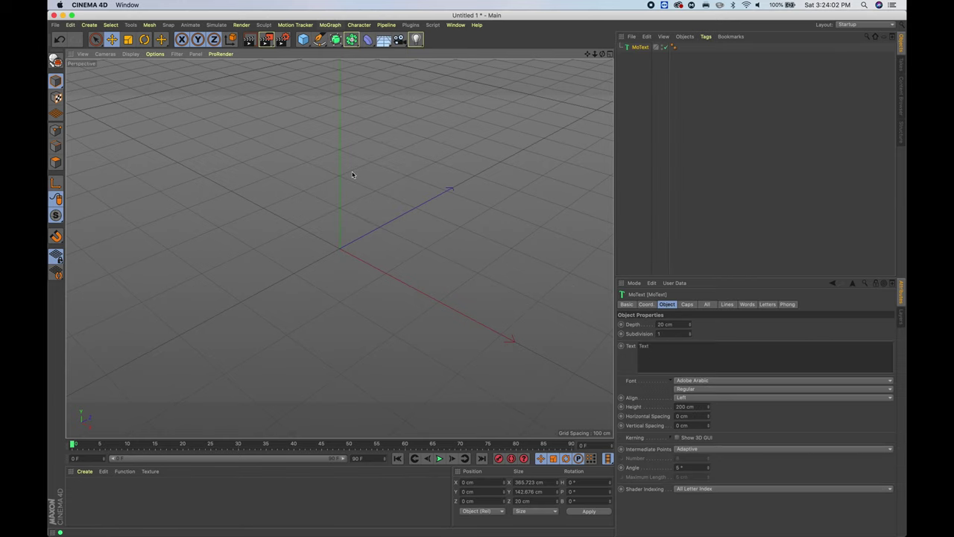
{"action": "left_click_drag", "start_coordinate": [369, 304], "coordinate": [392, 269], "text": "alt"}
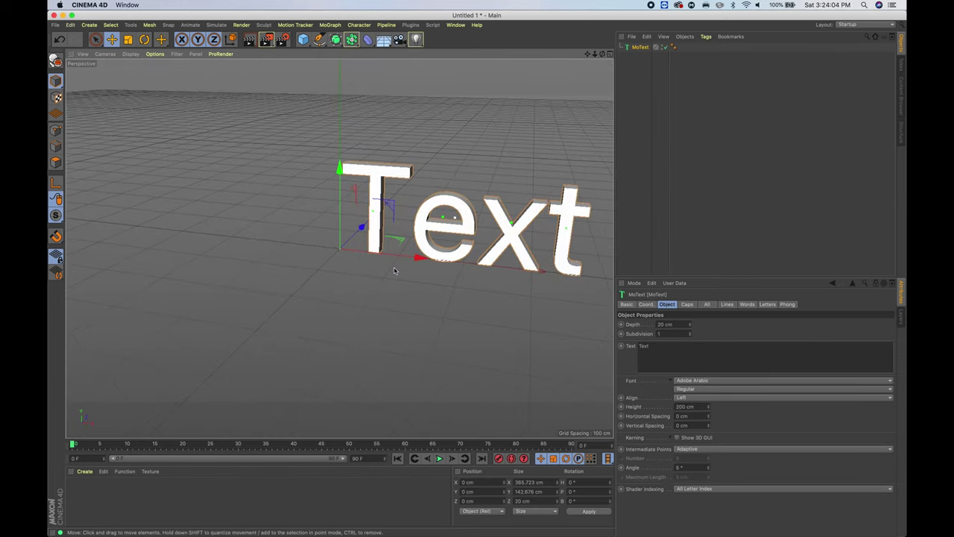
{"action": "left_click", "coordinate": [693, 398]}
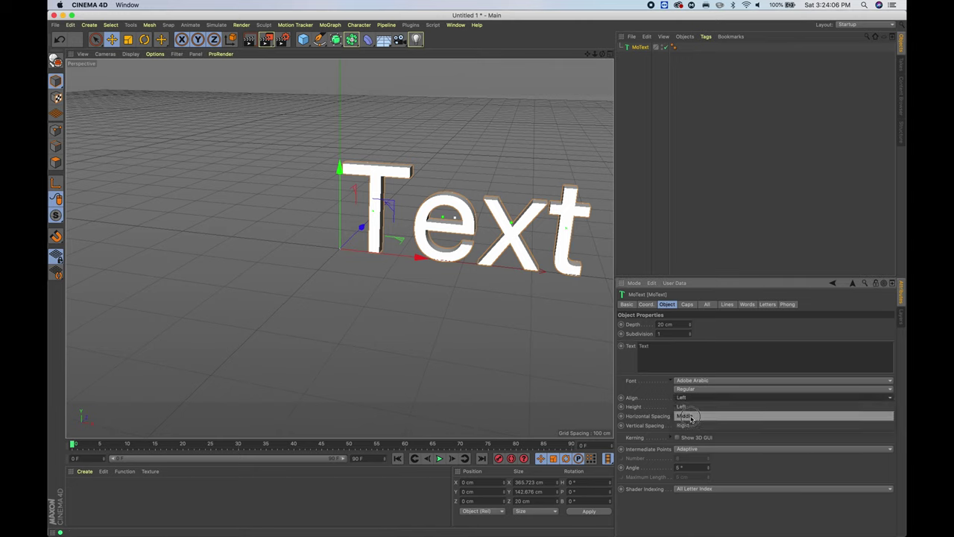
{"action": "left_click", "coordinate": [693, 415]}
Replace the MoText's default text with JUSTICE, IS and COMING on three separate lines.
{"action": "double_click", "coordinate": [642, 346]}
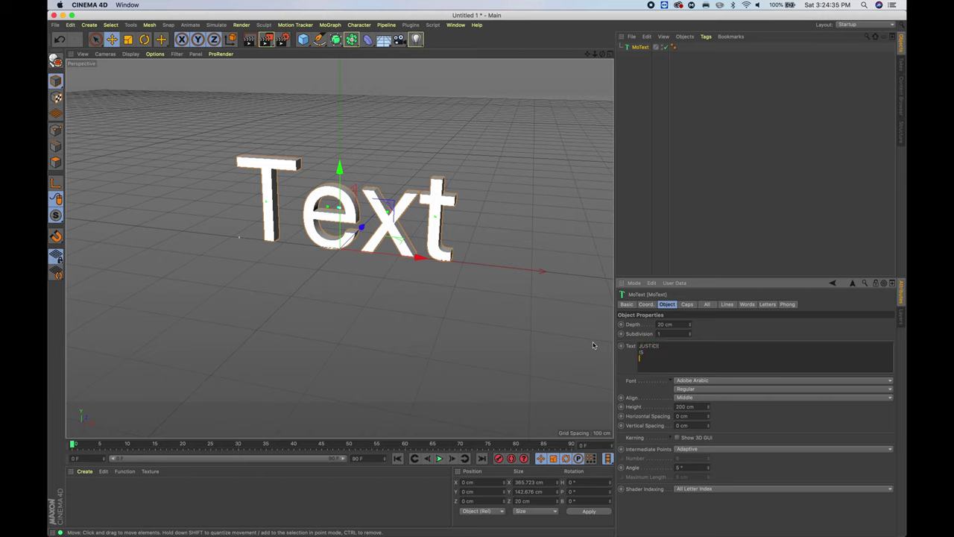
{"action": "type", "text": "ING"}
{"action": "left_click", "coordinate": [727, 328]}
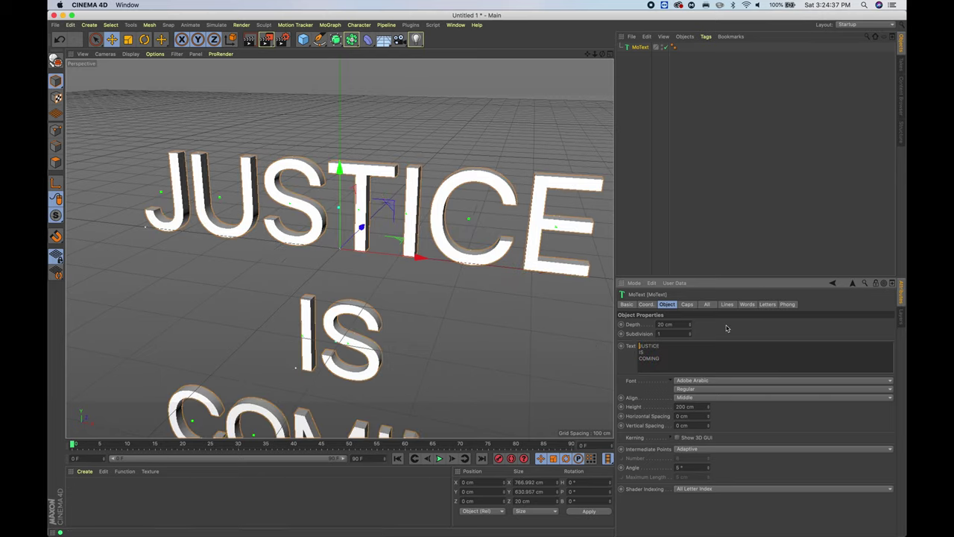
Set the MoText's font to Antique Olive in the Compact style.
{"action": "mouse_move", "coordinate": [391, 223]}
{"action": "left_mouse_down", "text": "alt"}
{"action": "mouse_move", "coordinate": [333, 226]}
{"action": "mouse_move", "coordinate": [392, 217]}
{"action": "mouse_move", "coordinate": [391, 234]}
{"action": "left_mouse_up", "text": "alt"}
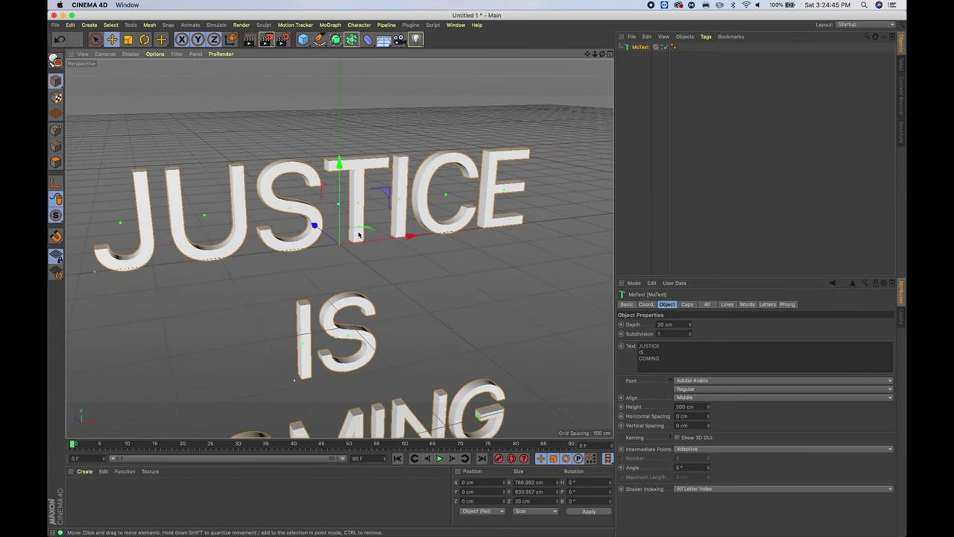
{"action": "left_click", "coordinate": [693, 382]}
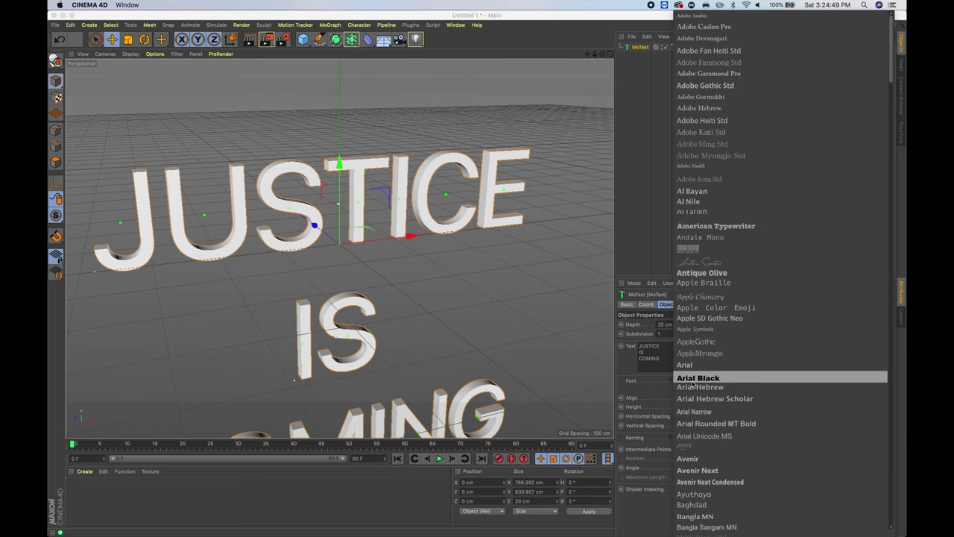
{"action": "left_click", "coordinate": [721, 273]}
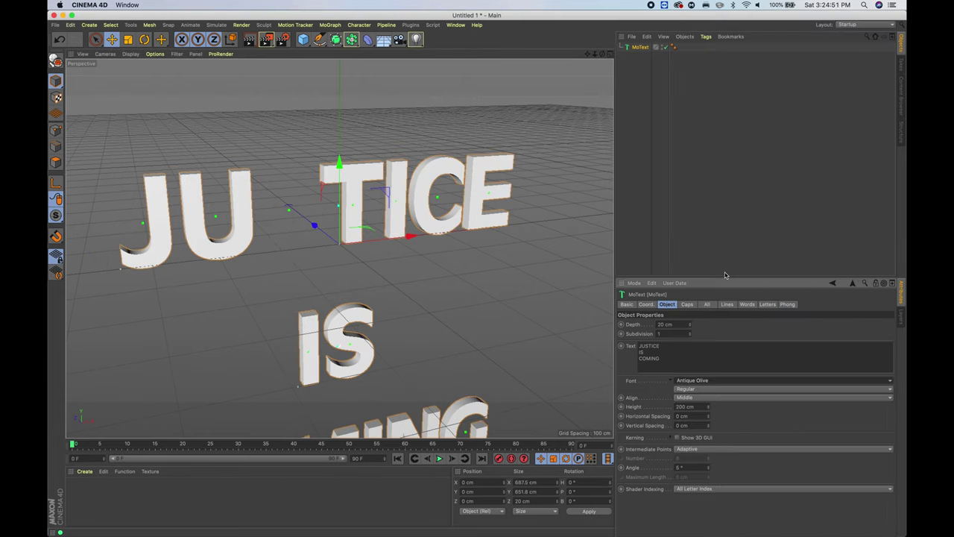
{"action": "left_click", "coordinate": [699, 391]}
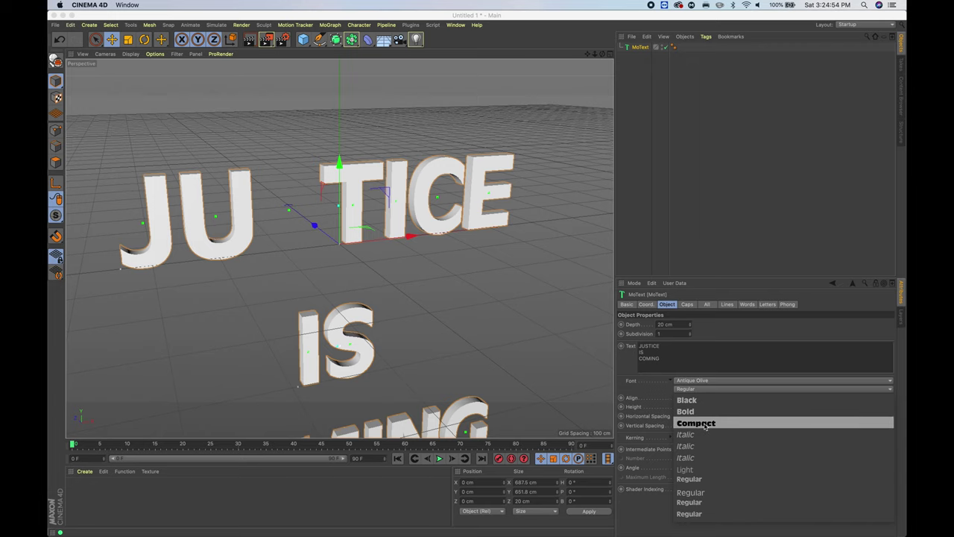
{"action": "left_click", "coordinate": [704, 425]}
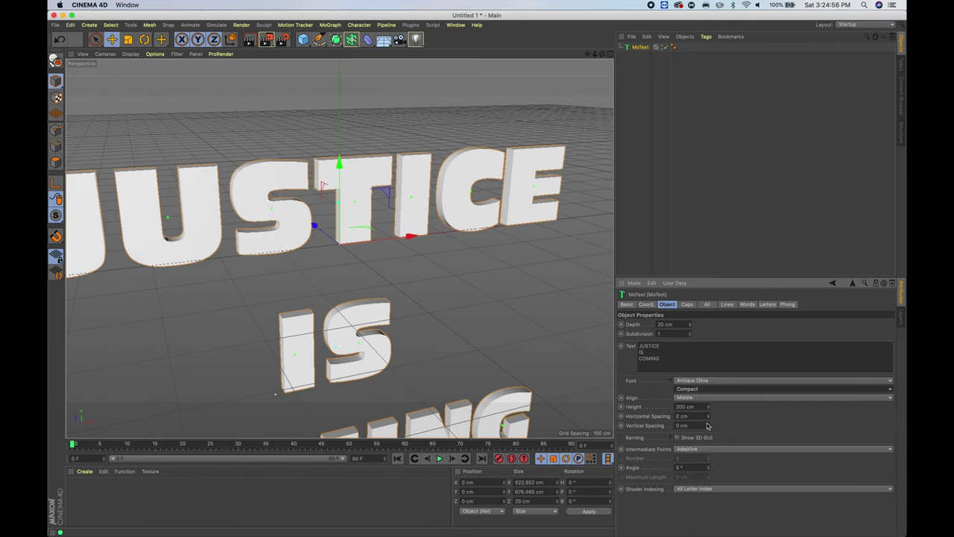
Set the text's vertical spacing to -95 cm and its depth to 83 cm.
{"action": "left_click_drag", "start_coordinate": [350, 236], "coordinate": [285, 245], "text": "alt"}
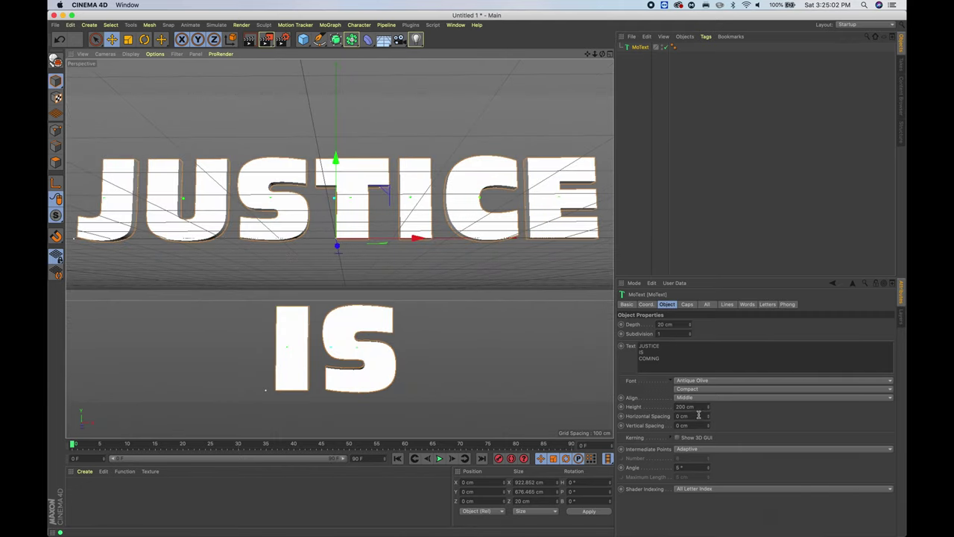
{"action": "left_click_drag", "start_coordinate": [707, 429], "coordinate": [704, 452]}
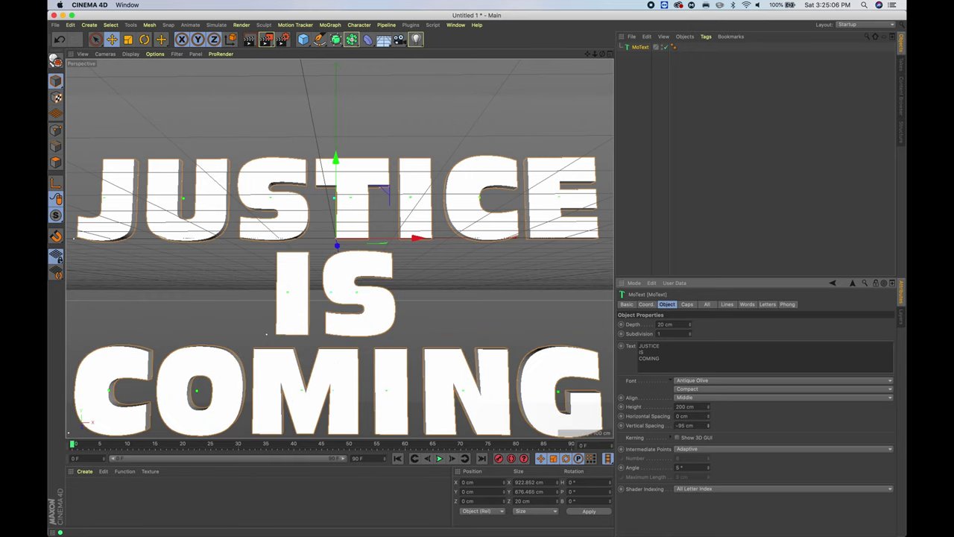
{"action": "left_click_drag", "start_coordinate": [313, 313], "coordinate": [365, 333], "text": "alt"}
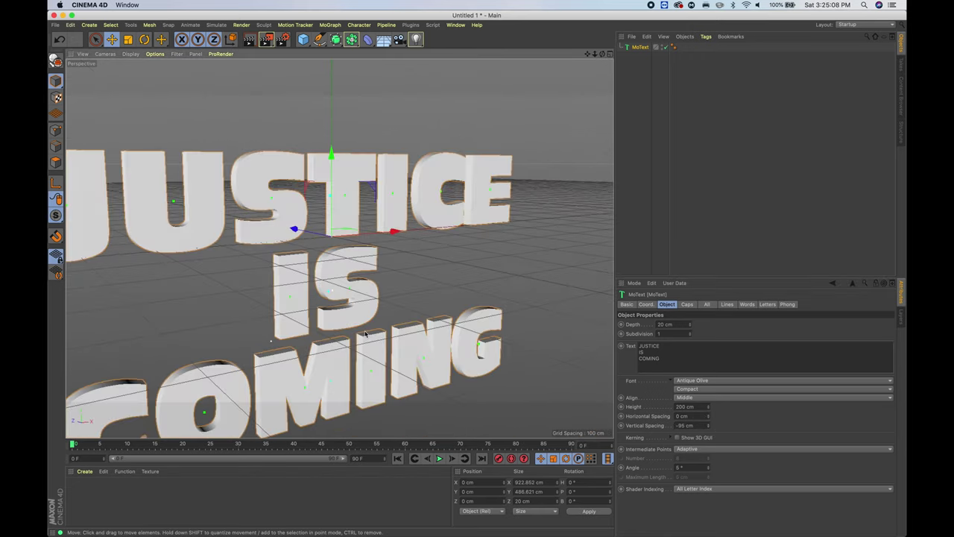
{"action": "left_click_drag", "start_coordinate": [587, 56], "coordinate": [586, 56]}
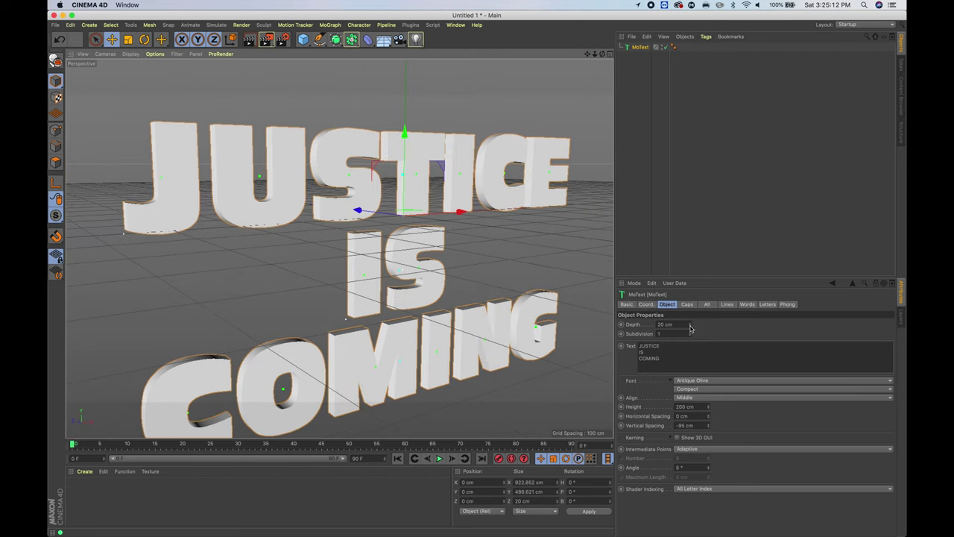
{"action": "left_click_drag", "start_coordinate": [690, 326], "coordinate": [689, 292]}
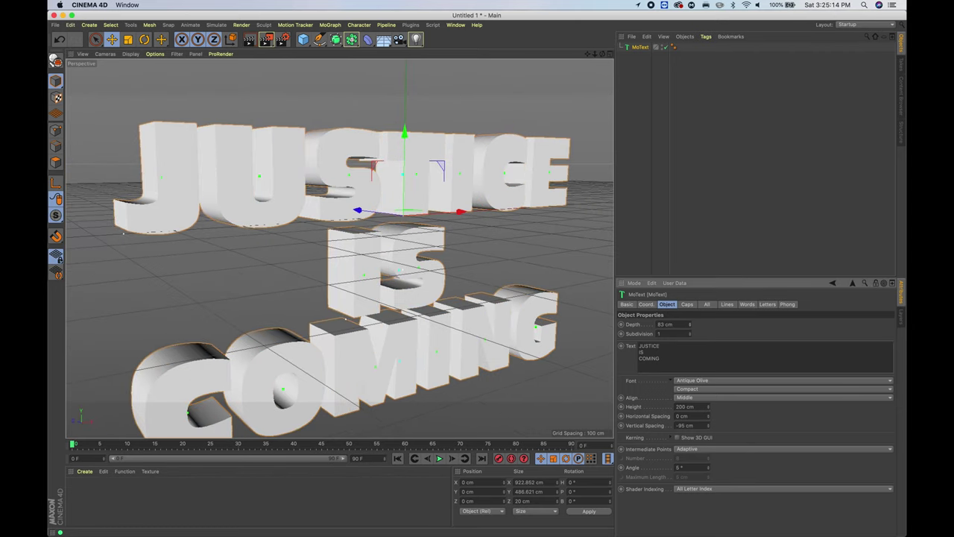
{"action": "mouse_move", "coordinate": [388, 246]}
{"action": "left_mouse_down", "text": "alt"}
{"action": "mouse_move", "coordinate": [350, 246]}
{"action": "mouse_move", "coordinate": [392, 251]}
{"action": "mouse_move", "coordinate": [372, 245]}
{"action": "mouse_move", "coordinate": [396, 228]}
{"action": "mouse_move", "coordinate": [394, 241]}
{"action": "left_mouse_up", "text": "alt"}
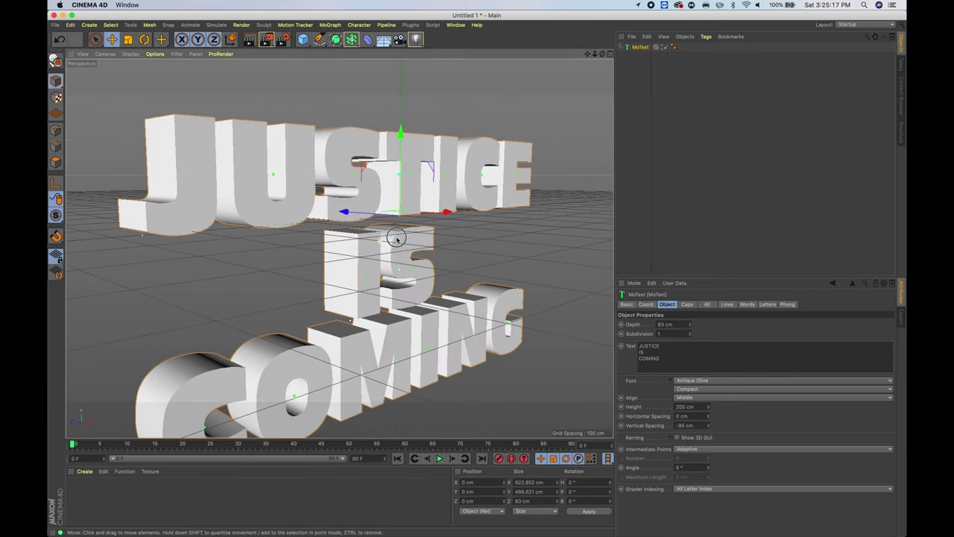
Set both the start and end caps of the text to Fillet Cap.
{"action": "left_click", "coordinate": [686, 304]}
{"action": "left_click", "coordinate": [711, 323]}
{"action": "left_click", "coordinate": [719, 364]}
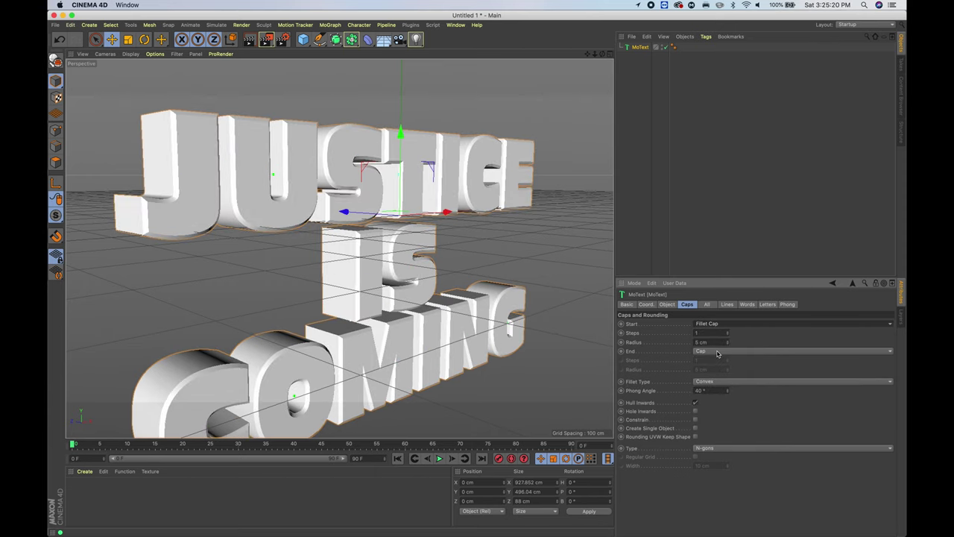
{"action": "left_click", "coordinate": [717, 353]}
{"action": "left_click", "coordinate": [710, 388]}
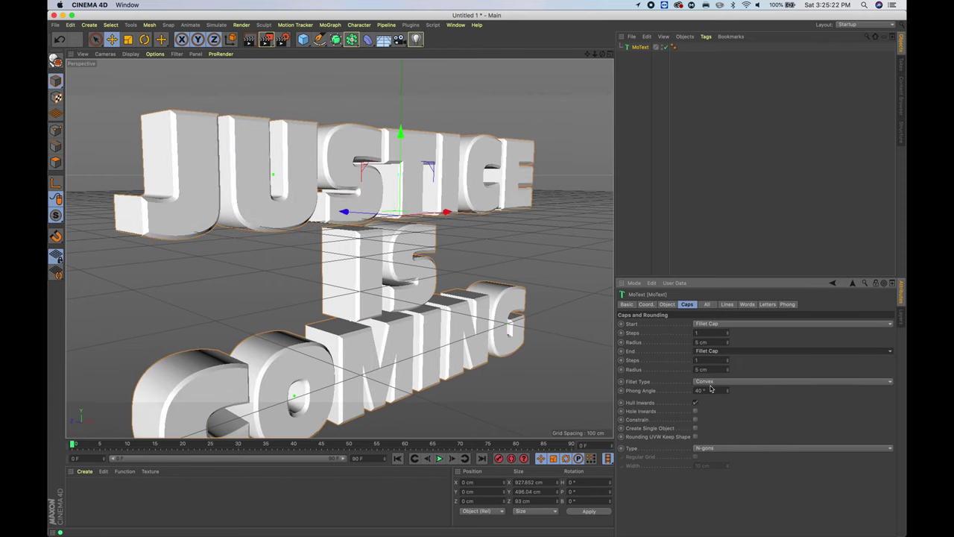
Round the start and end fillets of the letters with 9 steps and a 3 cm radius each.
{"action": "scroll", "coordinate": [328, 204], "scroll_direction": "up", "scroll_amount": 5}
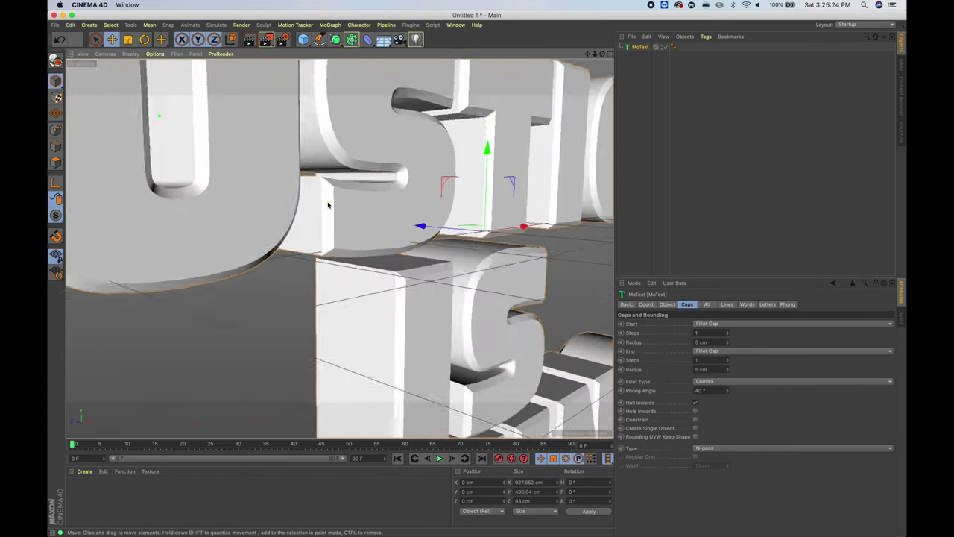
{"action": "left_click_drag", "start_coordinate": [330, 208], "coordinate": [363, 202], "text": "alt"}
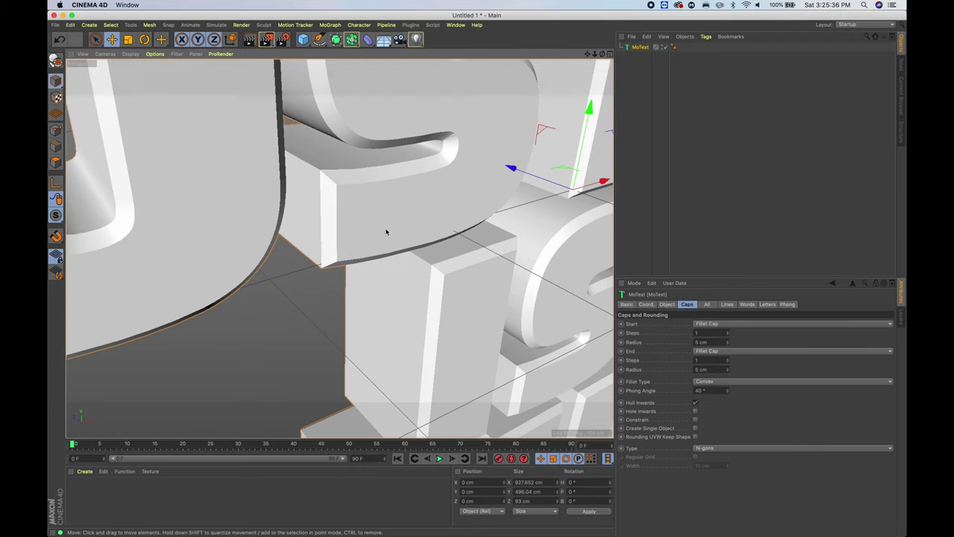
{"action": "left_click", "coordinate": [728, 332]}
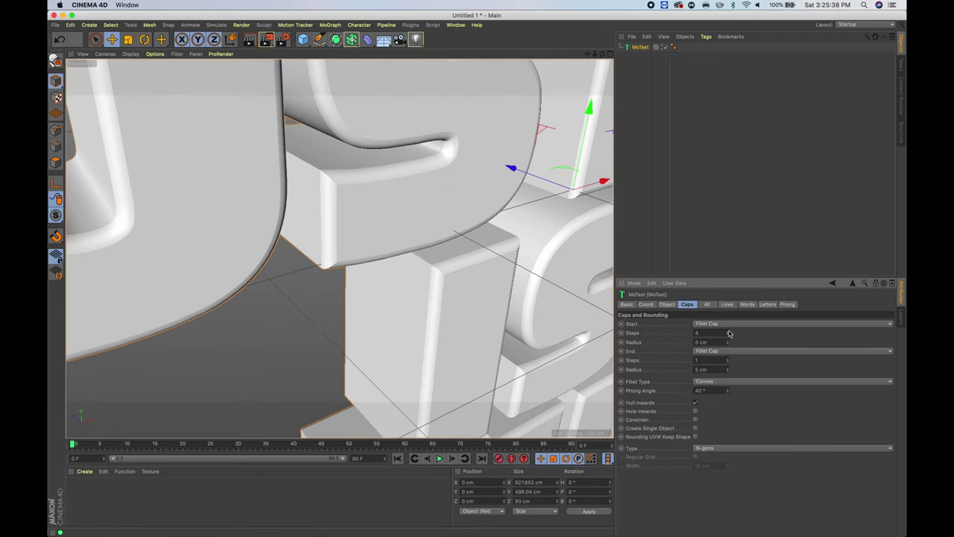
{"action": "left_click_drag", "start_coordinate": [728, 332], "coordinate": [728, 362]}
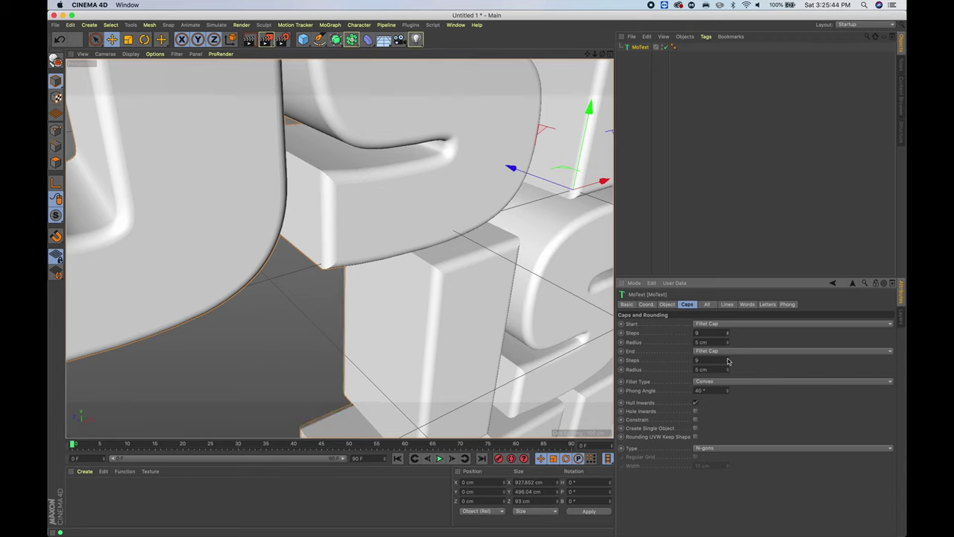
{"action": "left_click_drag", "start_coordinate": [728, 347], "coordinate": [728, 377]}
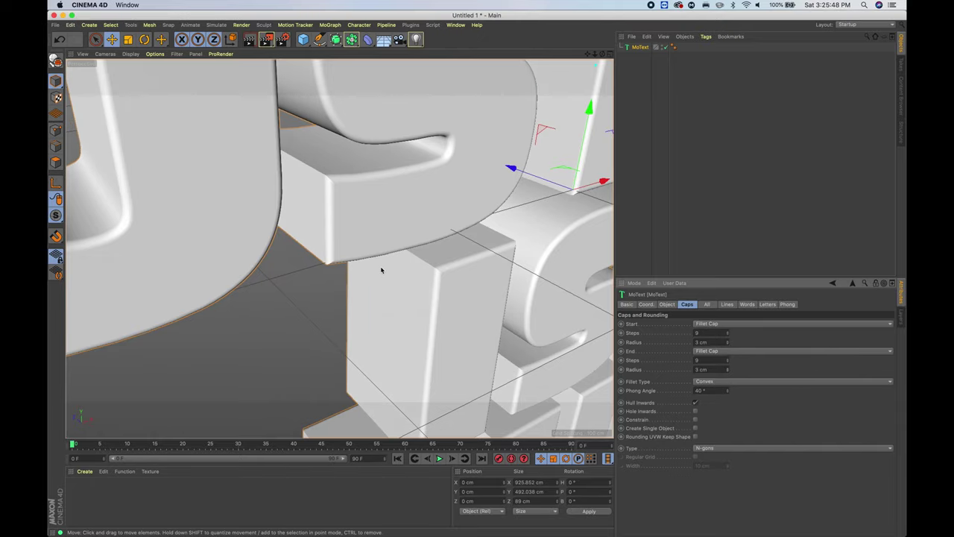
{"action": "left_click_drag", "start_coordinate": [315, 245], "coordinate": [317, 147], "text": "alt"}
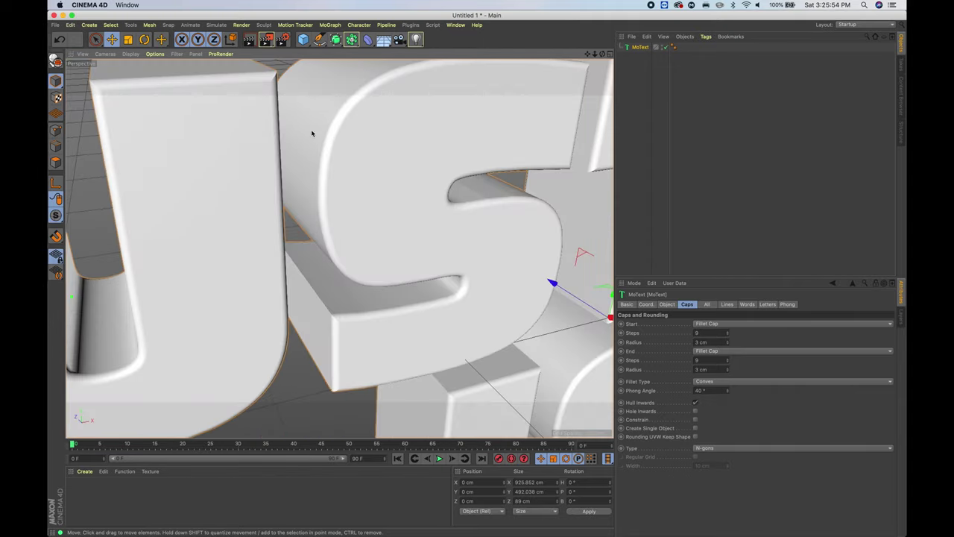
{"action": "left_click_drag", "start_coordinate": [353, 210], "coordinate": [371, 198], "text": "alt"}
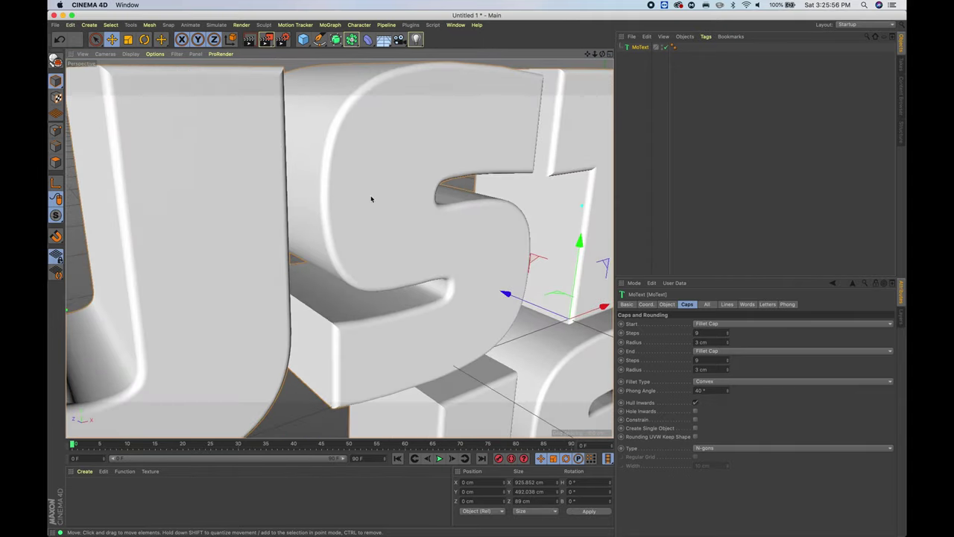
Duplicate the MoText object and move the copy along Z to about -84 cm.
{"action": "left_click", "coordinate": [641, 48]}
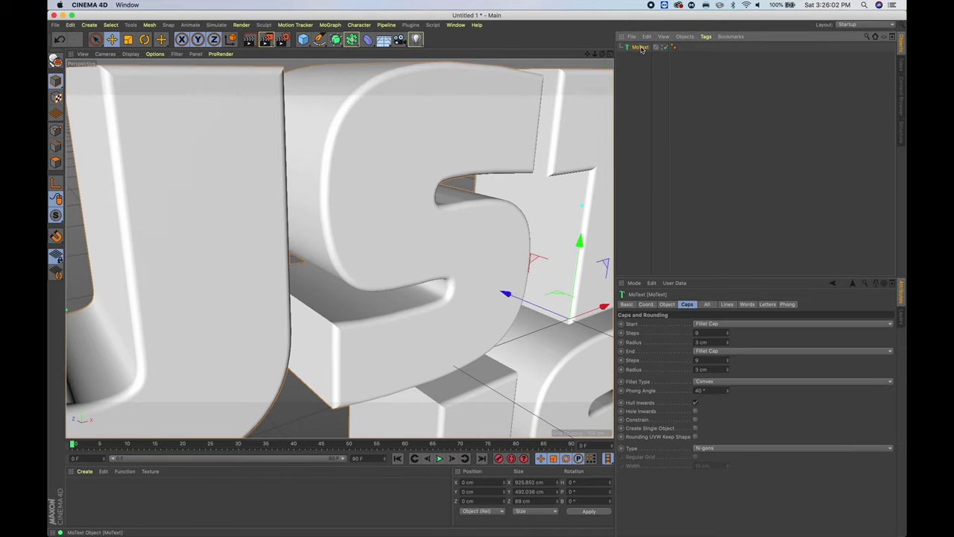
{"action": "key", "text": "super+c"}
{"action": "key", "text": "super+v"}
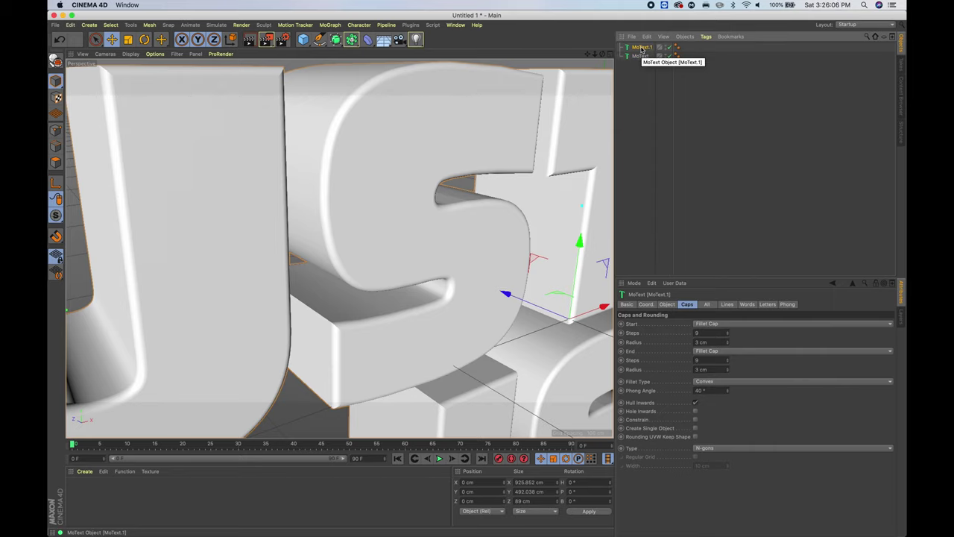
{"action": "left_click", "coordinate": [644, 75]}
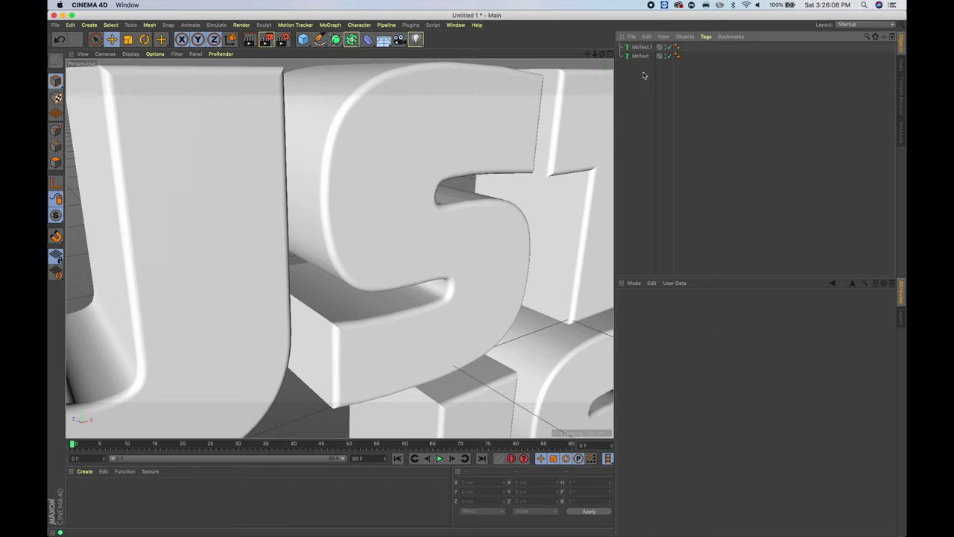
{"action": "left_click", "coordinate": [643, 46]}
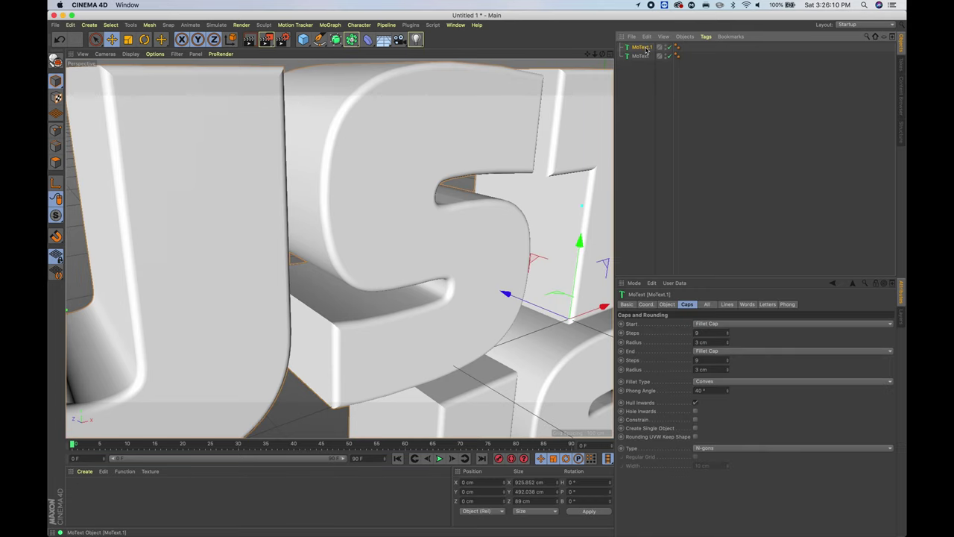
{"action": "key", "text": "o"}
{"action": "left_click_drag", "start_coordinate": [396, 319], "coordinate": [443, 333]}
Change the start and end of the copied text from fillets to plain Cap.
{"action": "left_click", "coordinate": [724, 325]}
{"action": "left_click", "coordinate": [719, 342]}
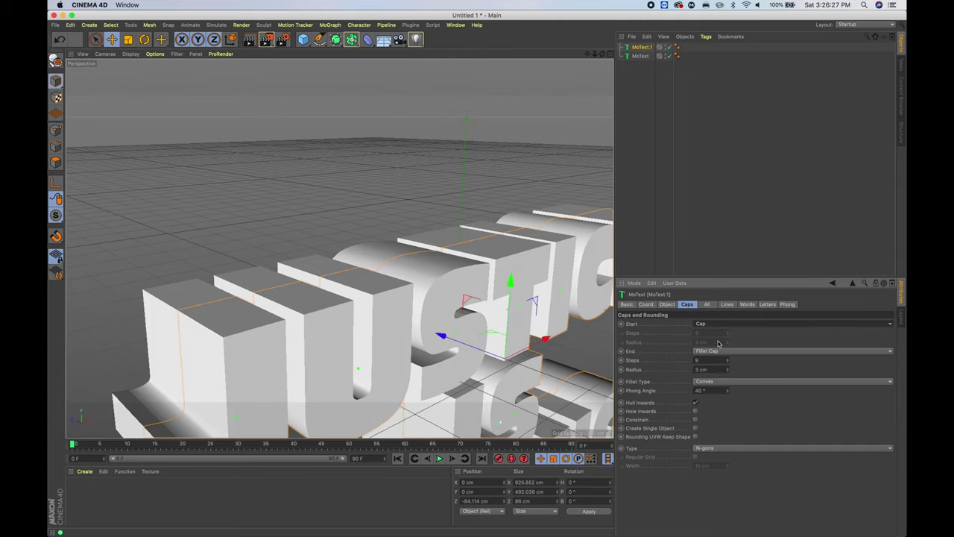
{"action": "left_click", "coordinate": [719, 351]}
{"action": "left_click", "coordinate": [714, 370]}
Examine the rounded front edges of the original text's S and T up close.
{"action": "left_click_drag", "start_coordinate": [463, 328], "coordinate": [481, 375], "text": "alt"}
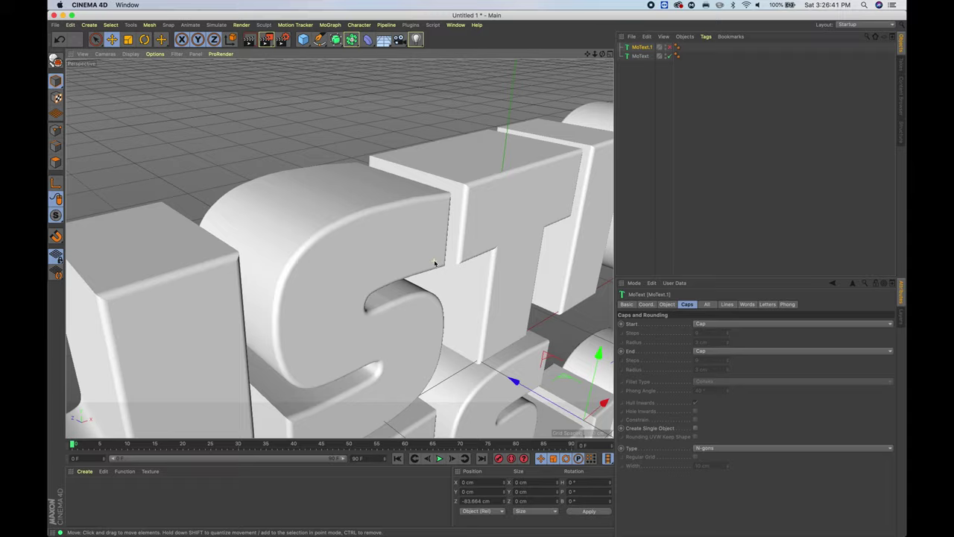
{"action": "scroll", "coordinate": [435, 260], "scroll_direction": "up", "scroll_amount": 5}
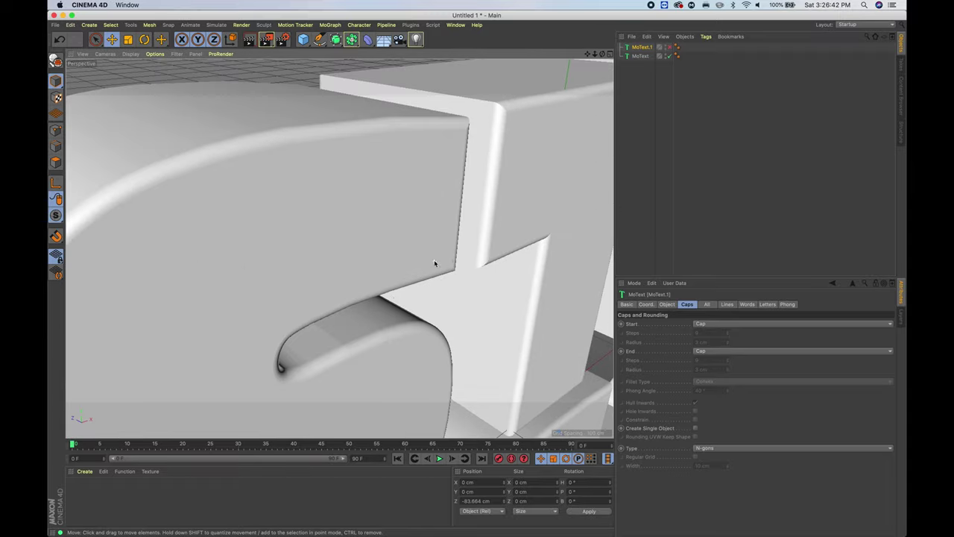
{"action": "scroll", "coordinate": [361, 283], "scroll_direction": "up", "scroll_amount": 2}
{"action": "left_click_drag", "start_coordinate": [358, 250], "coordinate": [400, 192], "text": "alt"}
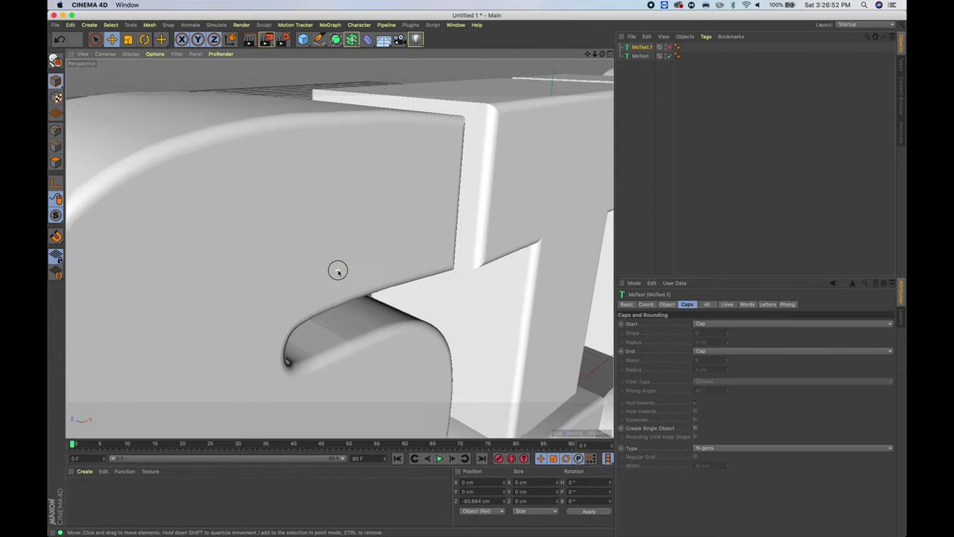
Re-enable the copied text object and set its depth to 20 cm.
{"action": "scroll", "coordinate": [278, 249], "scroll_direction": "up", "scroll_amount": 3}
{"action": "scroll", "coordinate": [331, 264], "scroll_direction": "down", "scroll_amount": 8}
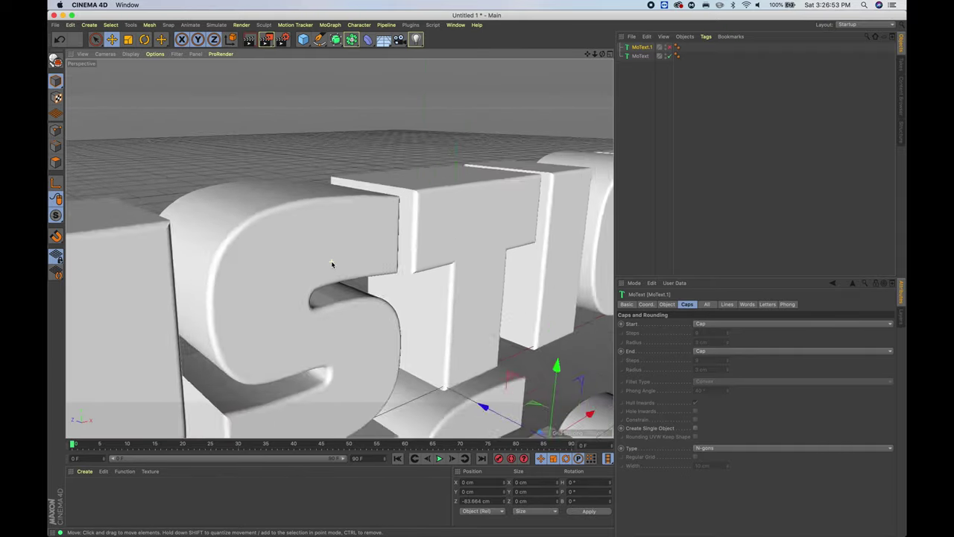
{"action": "scroll", "coordinate": [331, 264], "scroll_direction": "down", "scroll_amount": 4}
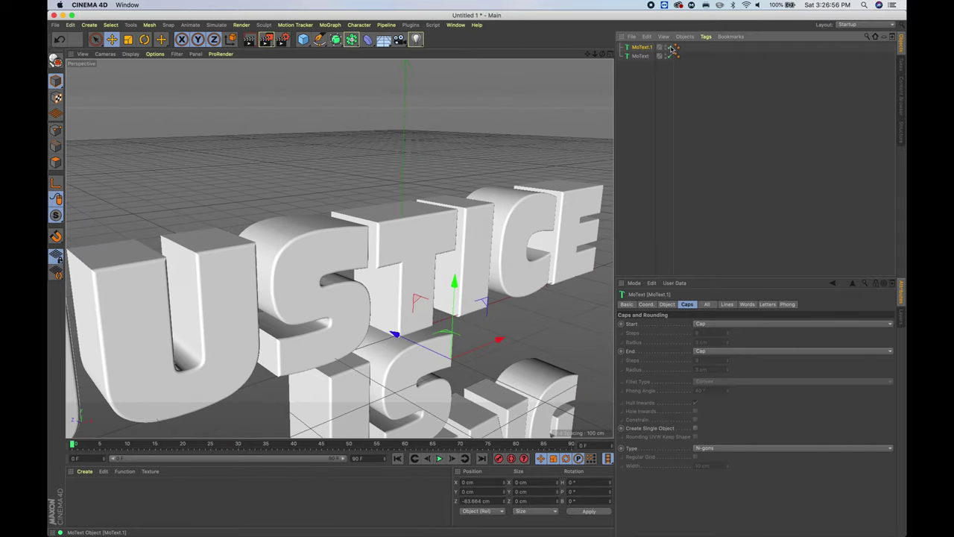
{"action": "left_click", "coordinate": [673, 47]}
{"action": "left_click", "coordinate": [667, 304]}
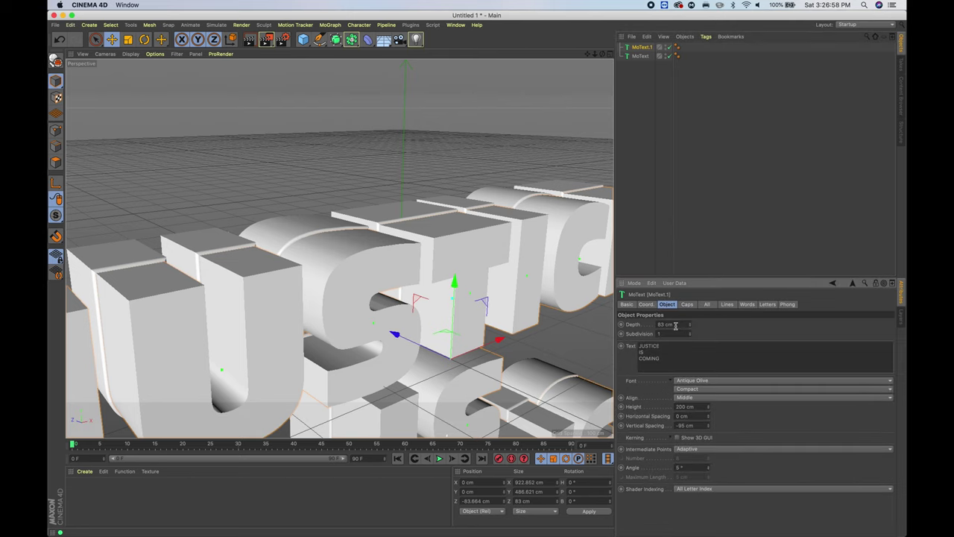
{"action": "double_click", "coordinate": [675, 325]}
{"action": "type", "text": "20"}
{"action": "key", "text": "Return"}
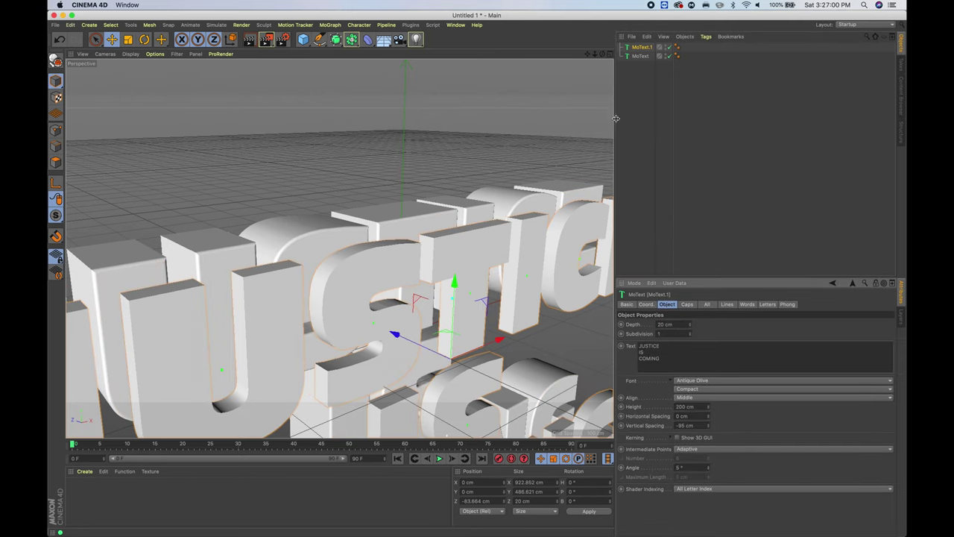
In the top view, move the copied text along Z to about -20.6 cm so it slightly overlaps the original's front.
{"action": "left_click_drag", "start_coordinate": [494, 213], "coordinate": [472, 239], "text": "alt"}
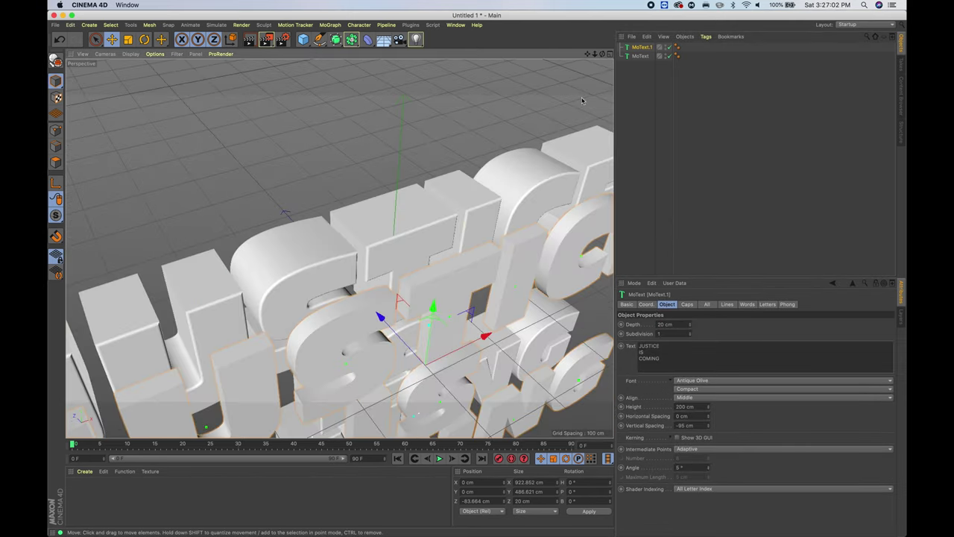
{"action": "left_click", "coordinate": [611, 57]}
{"action": "left_click", "coordinate": [611, 57]}
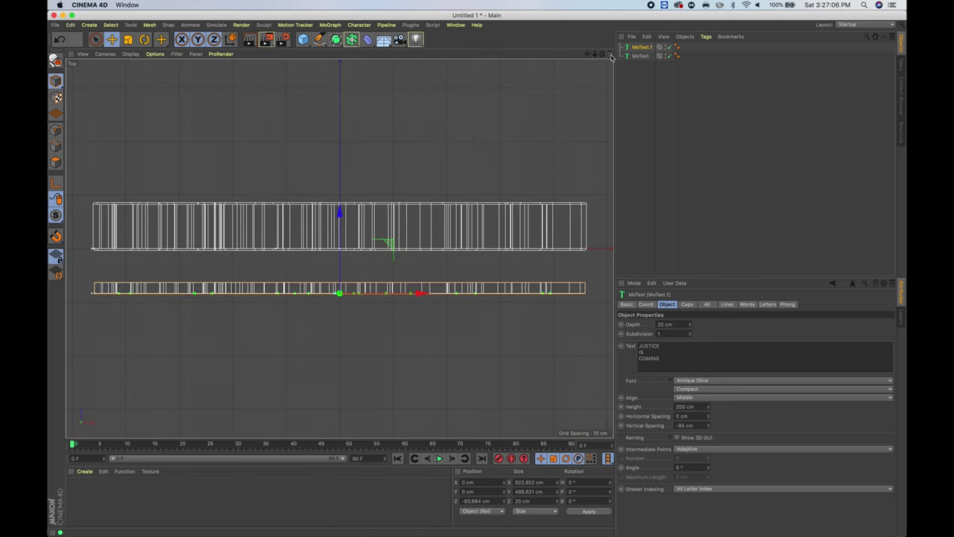
{"action": "scroll", "coordinate": [331, 285], "scroll_direction": "up", "scroll_amount": 4}
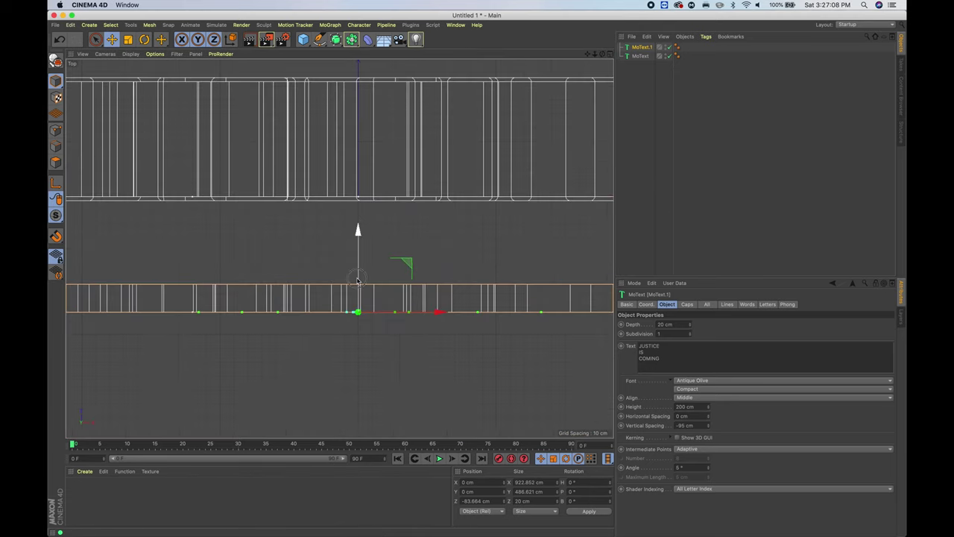
{"action": "left_click_drag", "start_coordinate": [357, 281], "coordinate": [366, 194]}
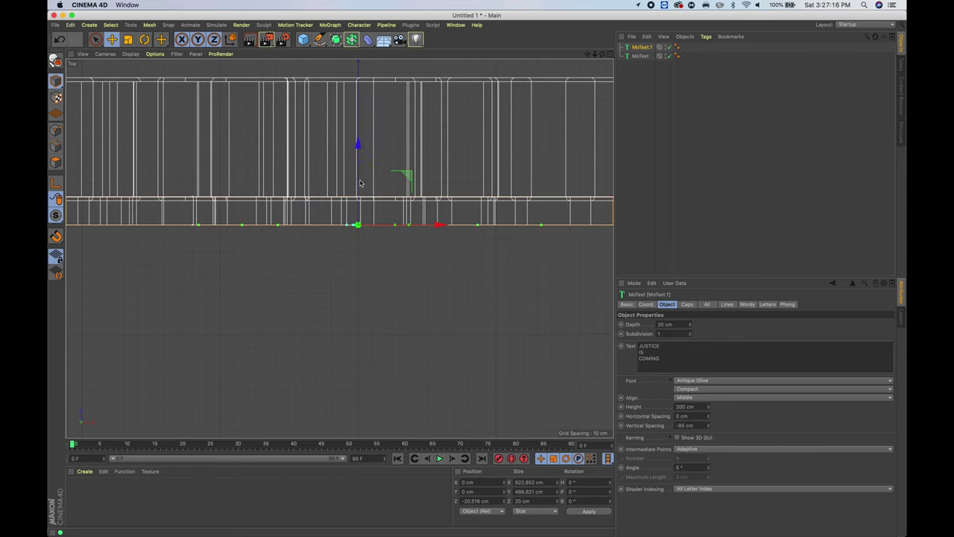
Add a Boole object and place both text objects inside it, with the copied text above the original.
{"action": "left_click", "coordinate": [610, 54]}
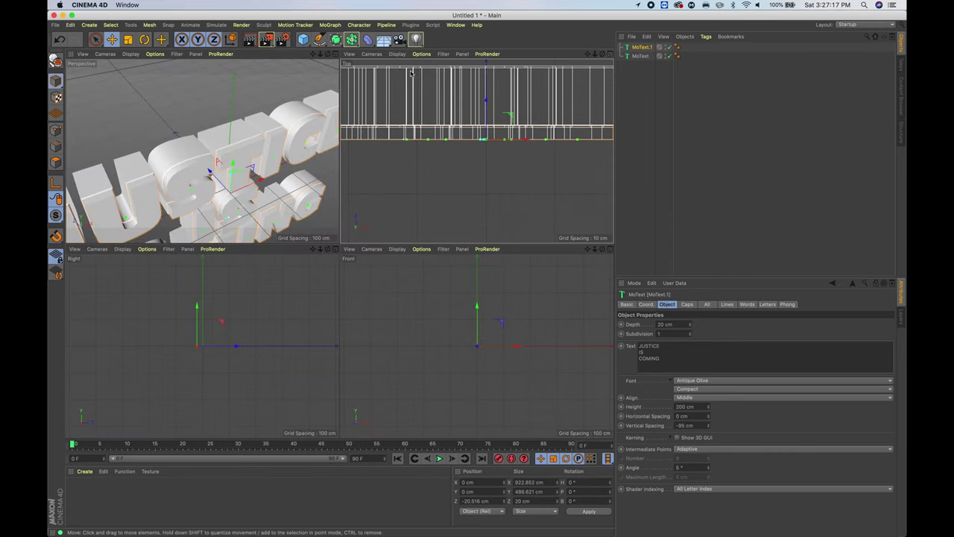
{"action": "key", "text": "F1"}
{"action": "left_click_drag", "start_coordinate": [386, 307], "coordinate": [323, 264], "text": "alt"}
{"action": "left_click", "coordinate": [351, 40]}
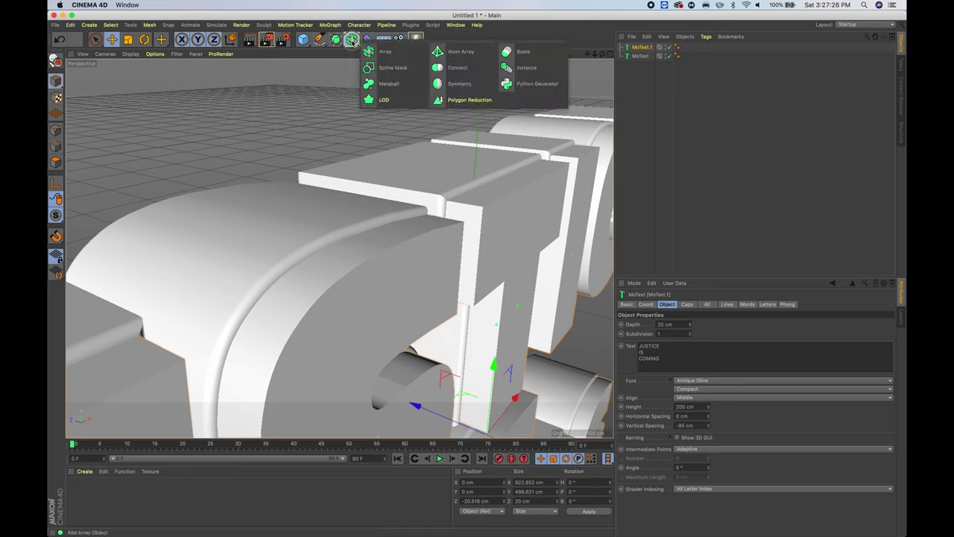
{"action": "left_click", "coordinate": [351, 40]}
{"action": "left_click", "coordinate": [351, 40]}
{"action": "left_click", "coordinate": [522, 52]}
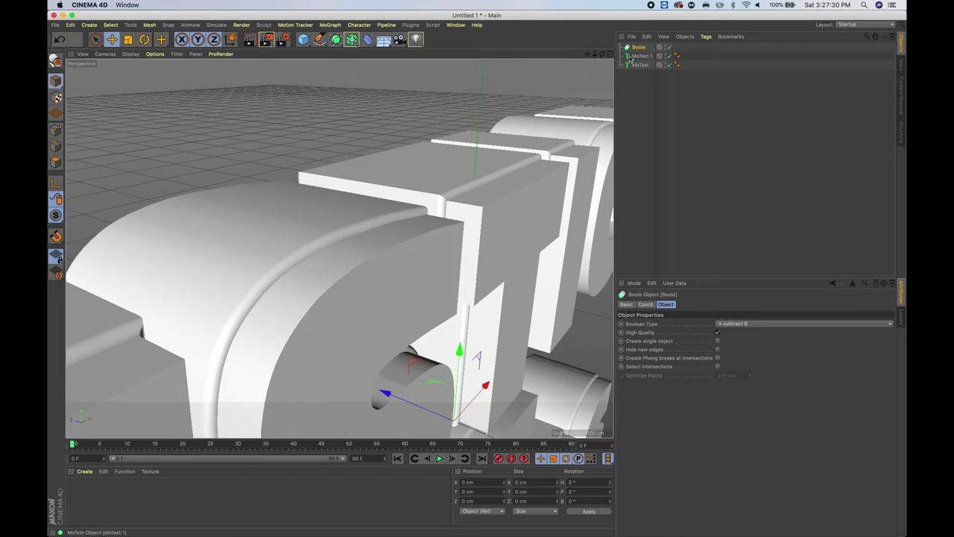
{"action": "mouse_move", "coordinate": [650, 59]}
{"action": "left_mouse_down"}
{"action": "mouse_move", "coordinate": [641, 46]}
{"action": "mouse_move", "coordinate": [640, 56]}
{"action": "left_mouse_up"}
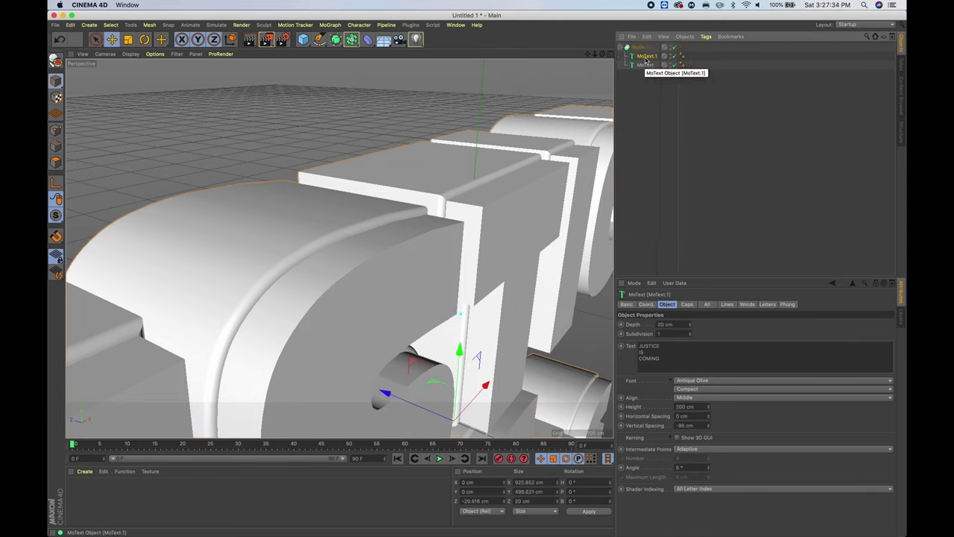
{"action": "left_click", "coordinate": [644, 100]}
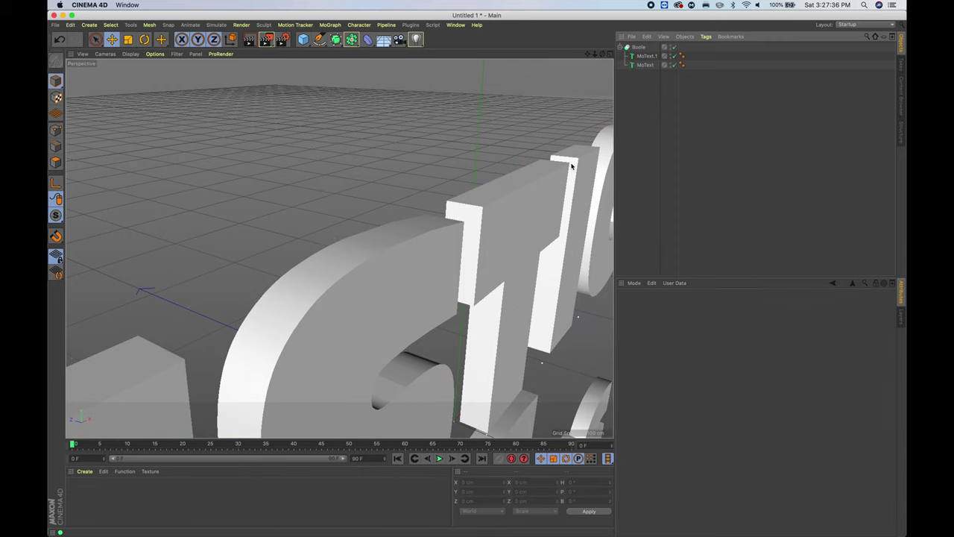
Reorder the Boole's children so the copied text is subtracted from the original, and inspect the recessed faces up close.
{"action": "left_click_drag", "start_coordinate": [407, 278], "coordinate": [479, 279], "text": "alt"}
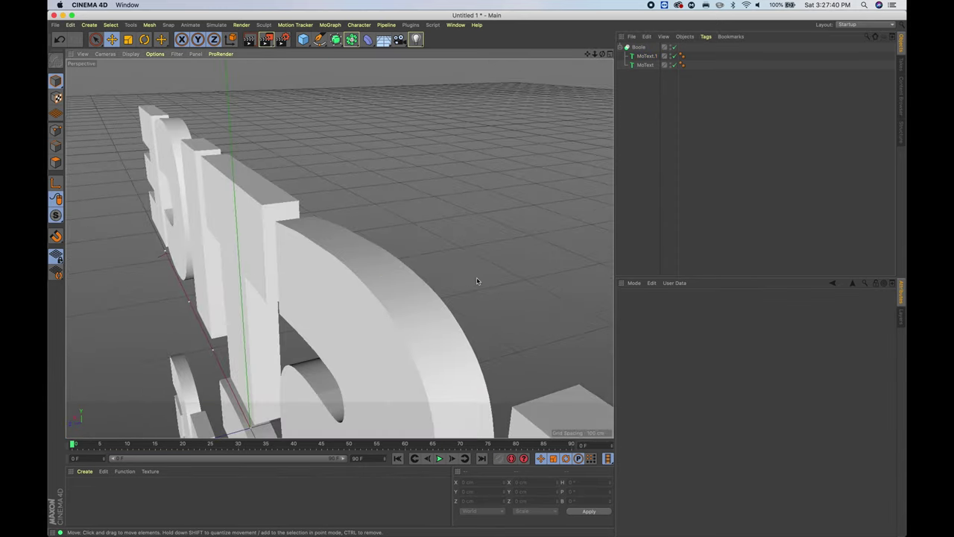
{"action": "left_click", "coordinate": [652, 65]}
{"action": "left_click_drag", "start_coordinate": [652, 67], "coordinate": [649, 57]}
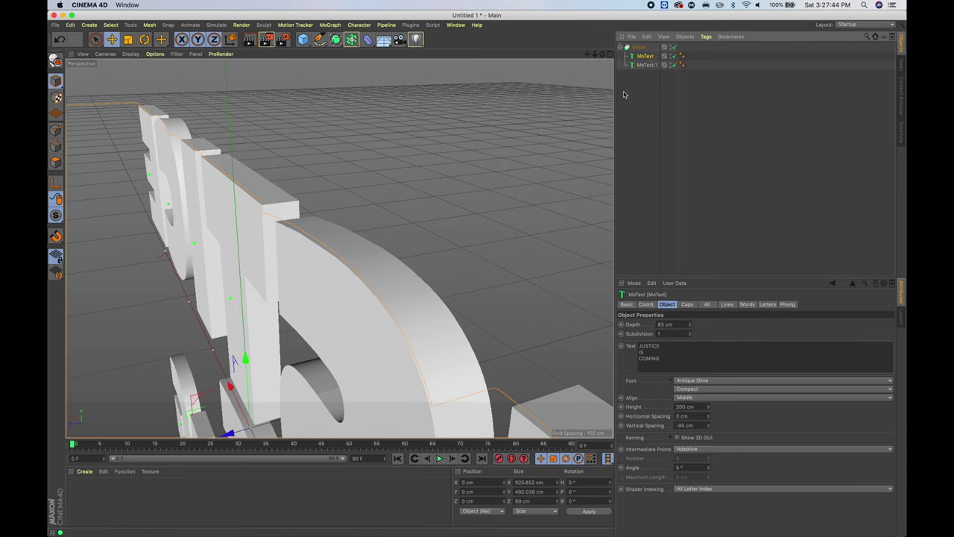
{"action": "scroll", "coordinate": [305, 263], "scroll_direction": "up", "scroll_amount": 5}
{"action": "left_click_drag", "start_coordinate": [310, 272], "coordinate": [240, 264], "text": "alt"}
{"action": "left_click_drag", "start_coordinate": [601, 57], "coordinate": [430, 260]}
{"action": "scroll", "coordinate": [407, 275], "scroll_direction": "up", "scroll_amount": 3}
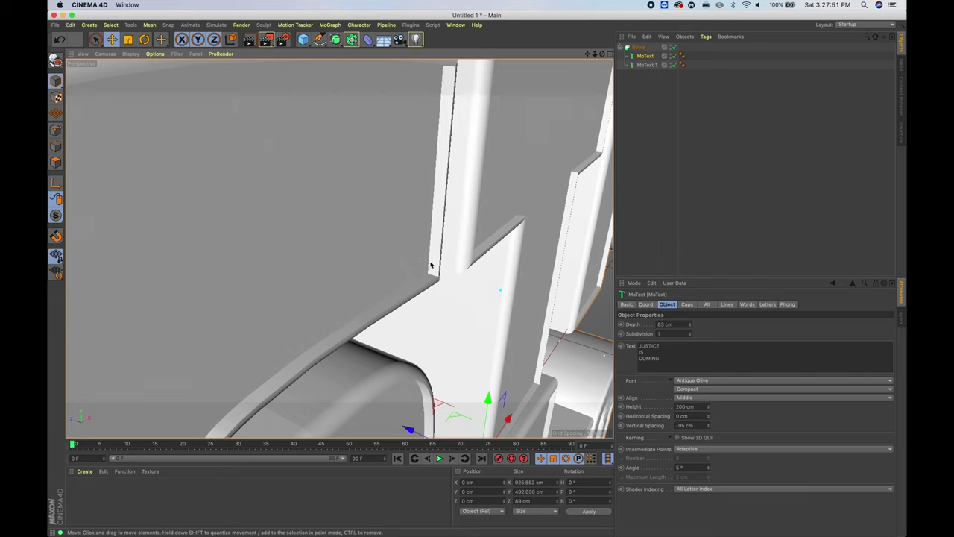
Try the copied text at Z -18 cm, and settle on Z -22 cm for a shallower recess in the letters.
{"action": "left_click", "coordinate": [645, 66]}
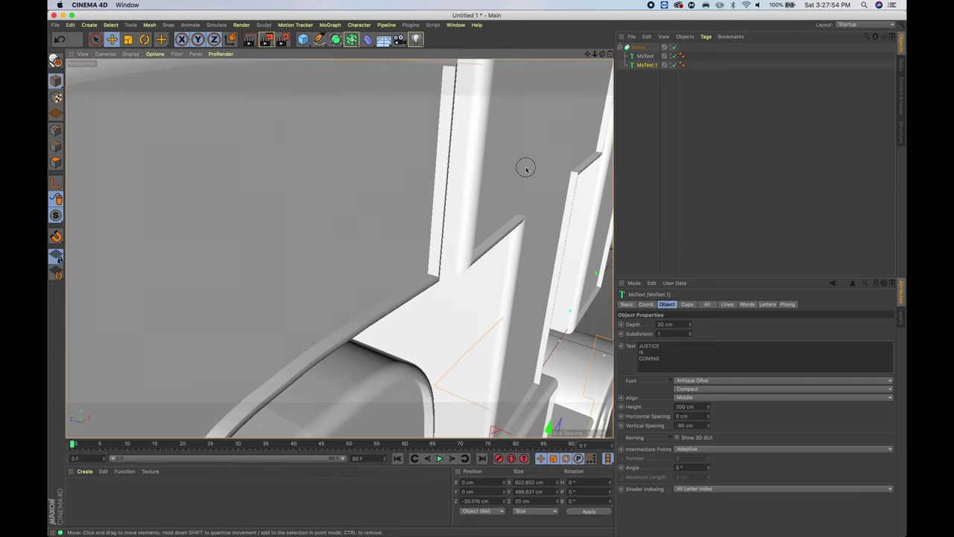
{"action": "scroll", "coordinate": [522, 166], "scroll_direction": "up", "scroll_amount": 10}
{"action": "scroll", "coordinate": [521, 192], "scroll_direction": "up", "scroll_amount": 8}
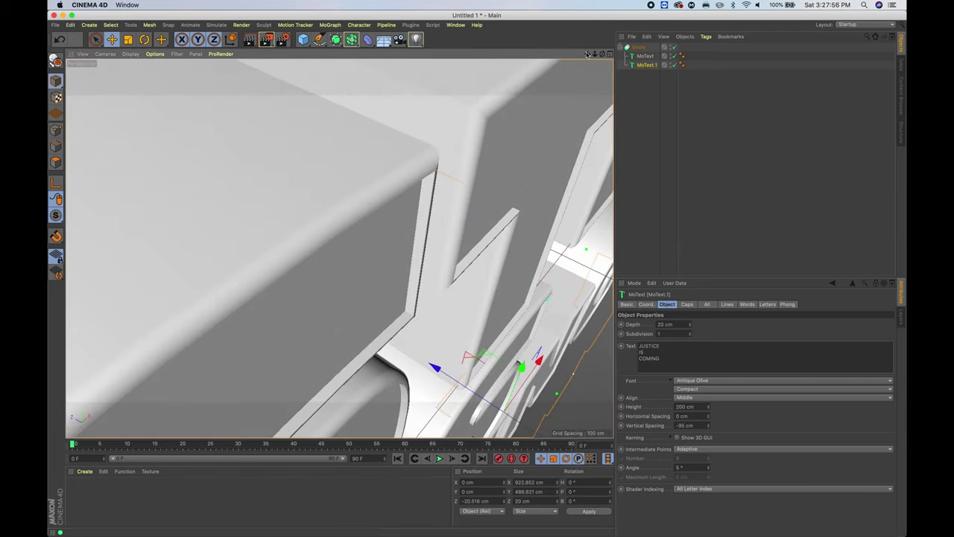
{"action": "double_click", "coordinate": [480, 501]}
{"action": "type", "text": "-"}
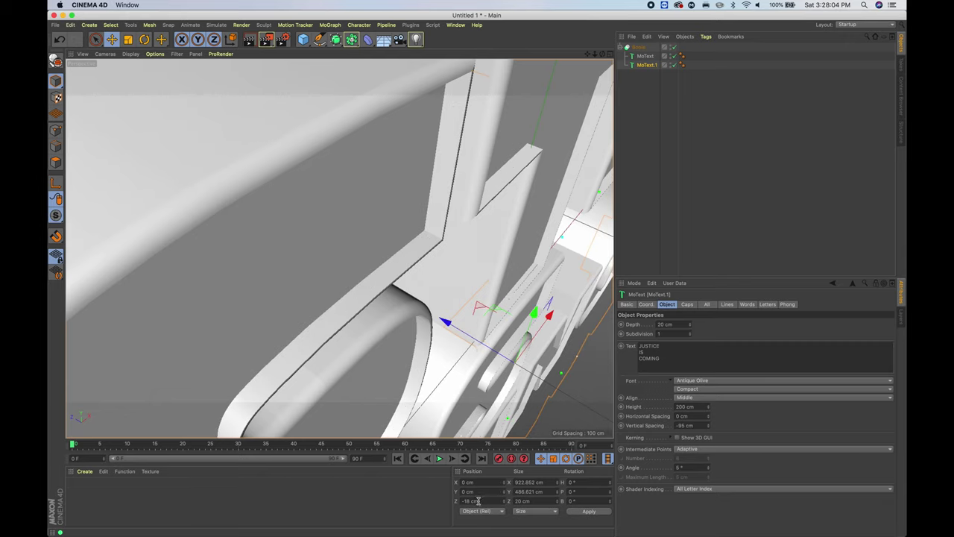
{"action": "double_click", "coordinate": [476, 501]}
{"action": "type", "text": "-22"}
{"action": "key", "text": "Return"}
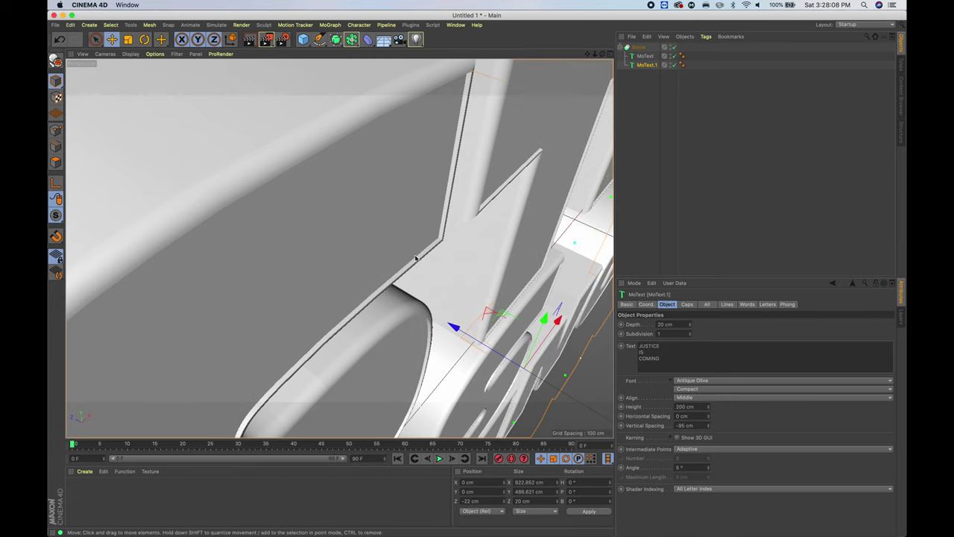
Frame the whole title at an angle, add a camera from that view and look through it.
{"action": "left_click_drag", "start_coordinate": [433, 249], "coordinate": [426, 285], "text": "alt"}
{"action": "left_click_drag", "start_coordinate": [342, 244], "coordinate": [462, 149], "text": "alt"}
{"action": "left_click_drag", "start_coordinate": [590, 54], "coordinate": [347, 306]}
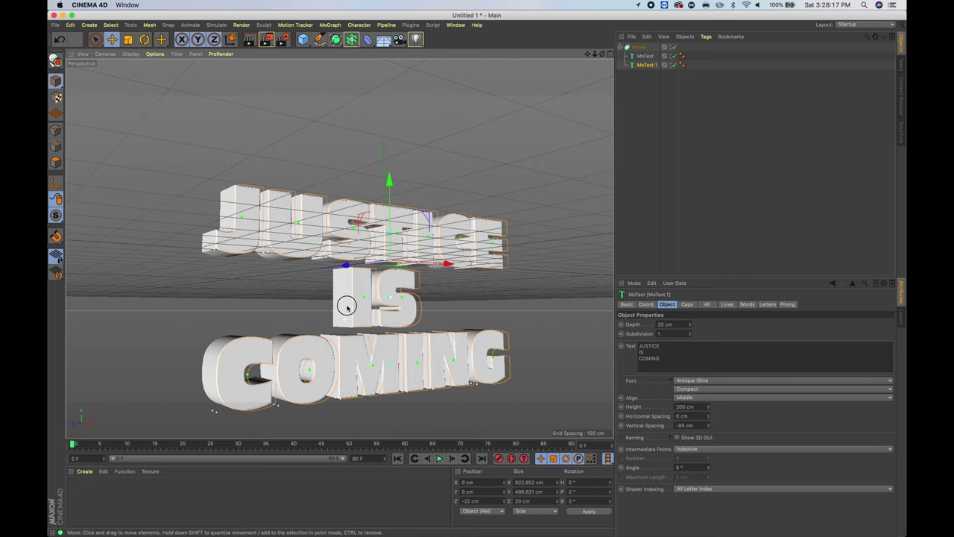
{"action": "left_click", "coordinate": [622, 225]}
{"action": "scroll", "coordinate": [420, 293], "scroll_direction": "up", "scroll_amount": 3}
{"action": "left_click_drag", "start_coordinate": [419, 292], "coordinate": [441, 304], "text": "alt"}
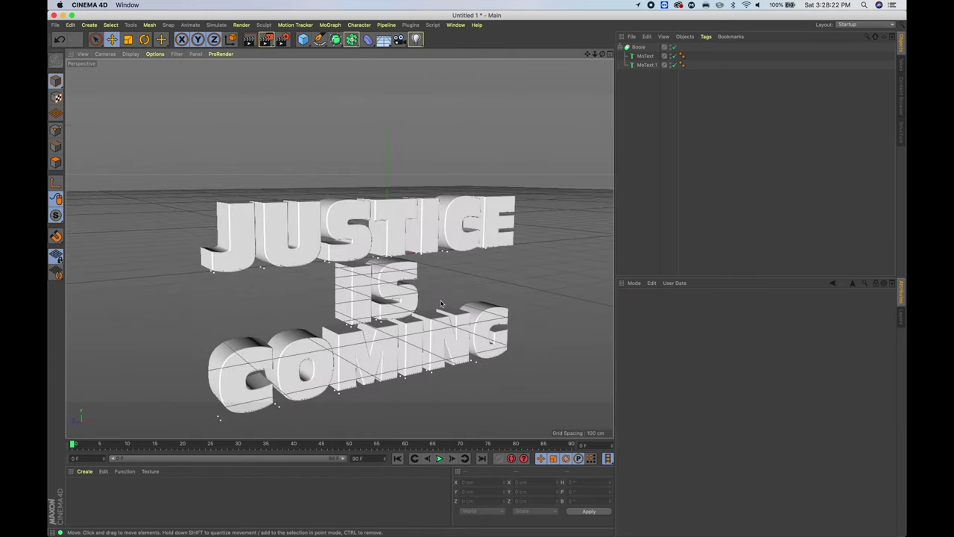
{"action": "left_click_drag", "start_coordinate": [586, 54], "coordinate": [556, 57]}
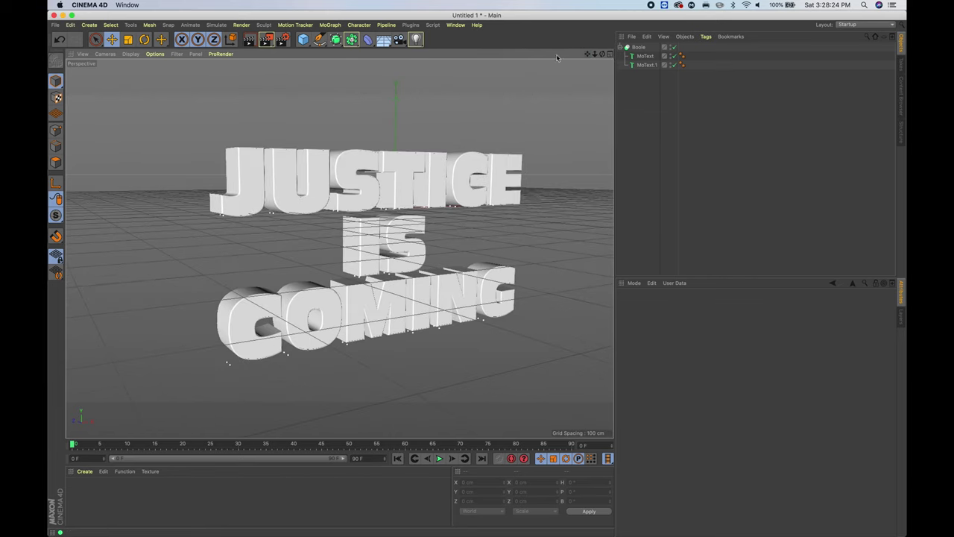
{"action": "left_click", "coordinate": [399, 39]}
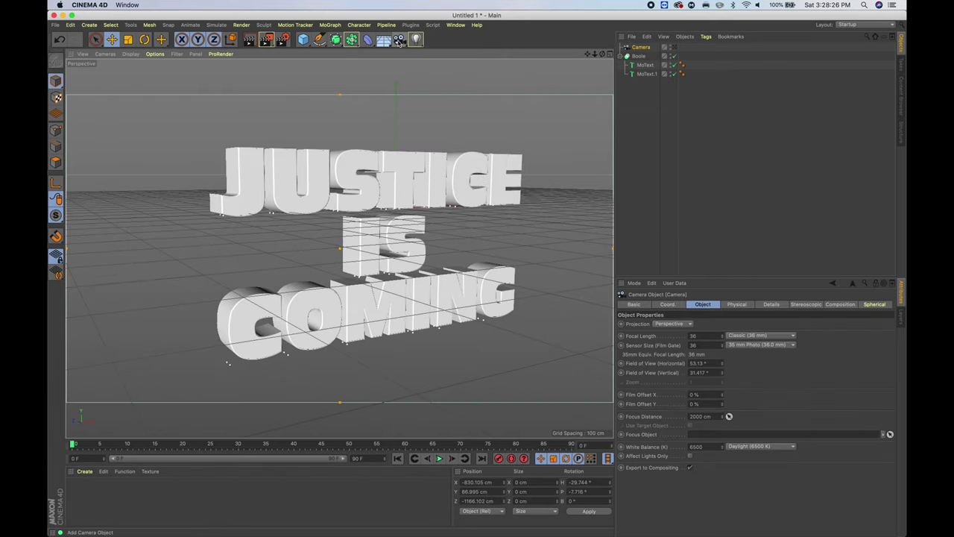
{"action": "left_click", "coordinate": [675, 49]}
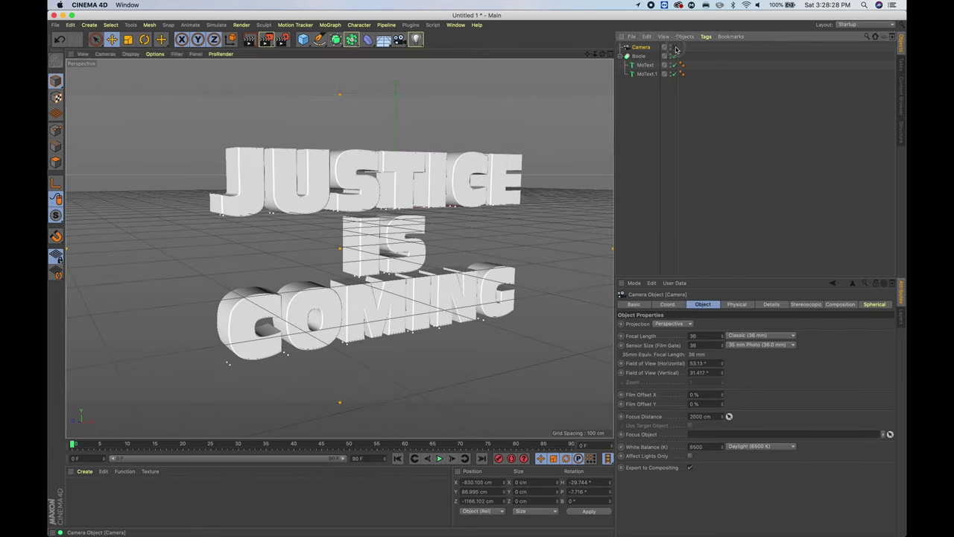
Change the camera's focal length to Wide Angle (25 mm) and bring the camera closer so the title fills the frame.
{"action": "left_click", "coordinate": [753, 335]}
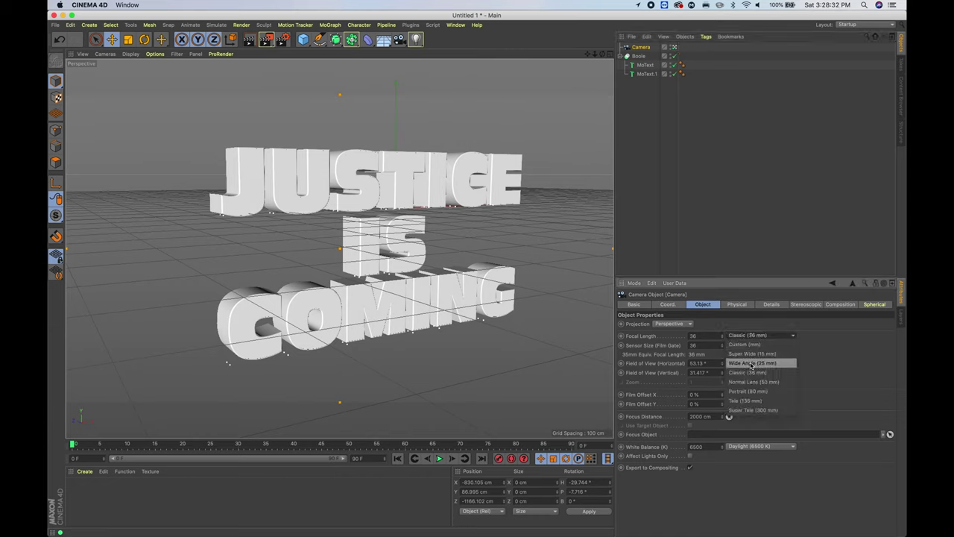
{"action": "left_click", "coordinate": [752, 363]}
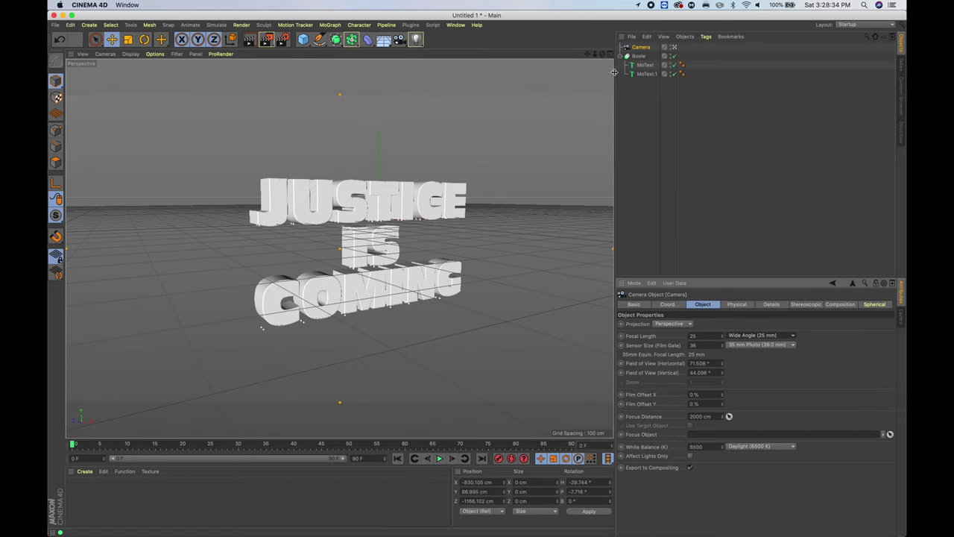
{"action": "left_click_drag", "start_coordinate": [595, 54], "coordinate": [605, 55]}
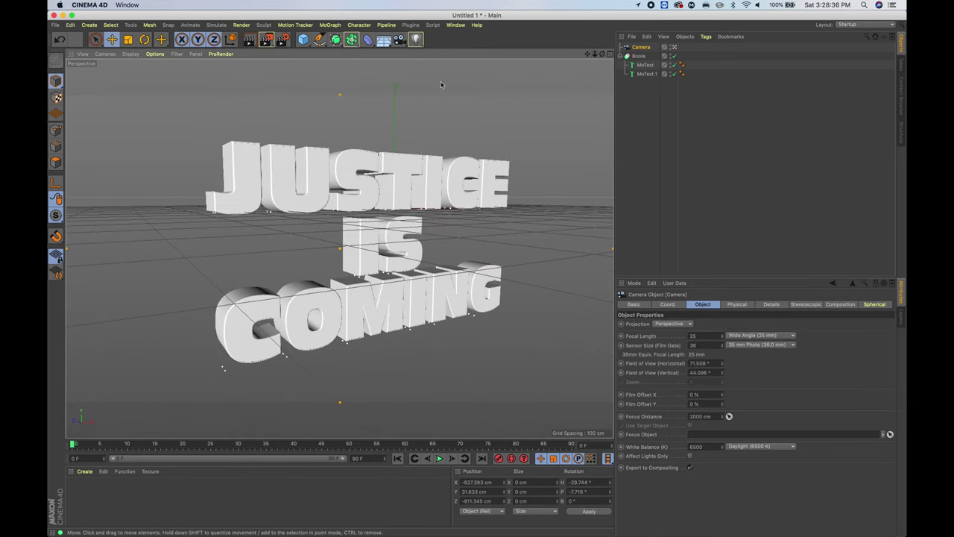
Set the render output width to 1920 pixels with a matching 16:9 height, and close the render settings.
{"action": "left_click", "coordinate": [283, 39]}
{"action": "double_click", "coordinate": [256, 54]}
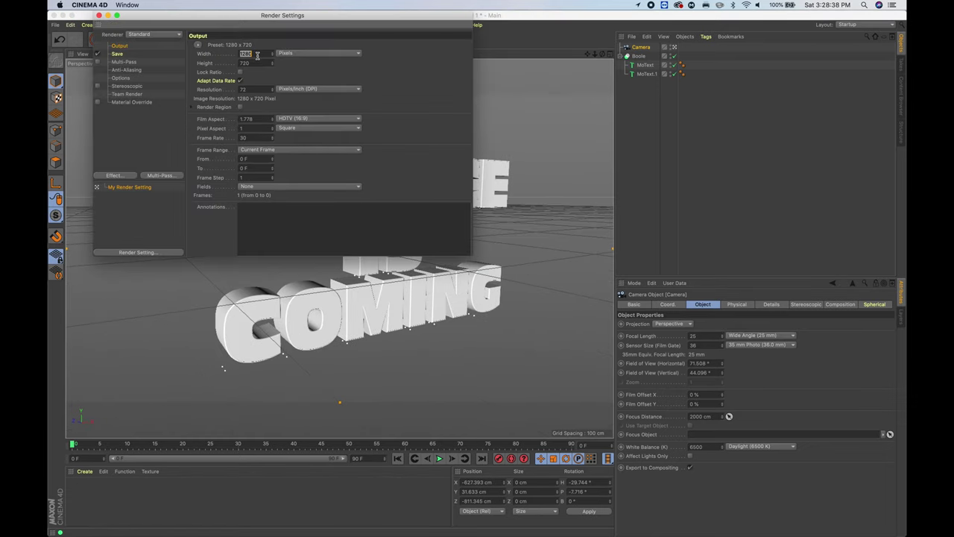
{"action": "double_click", "coordinate": [257, 63]}
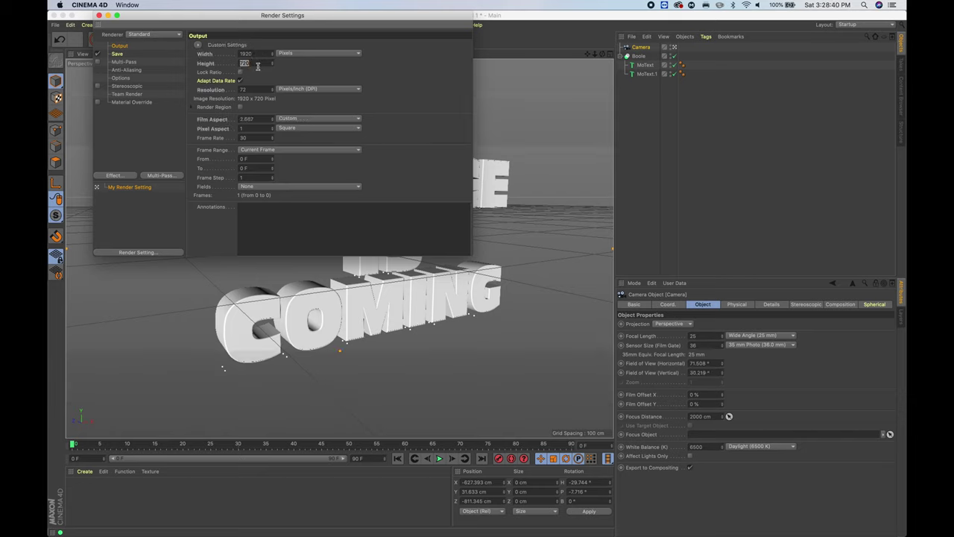
{"action": "key", "text": "Return"}
{"action": "left_click_drag", "start_coordinate": [275, 20], "coordinate": [344, 31]}
{"action": "left_click", "coordinate": [167, 27]}
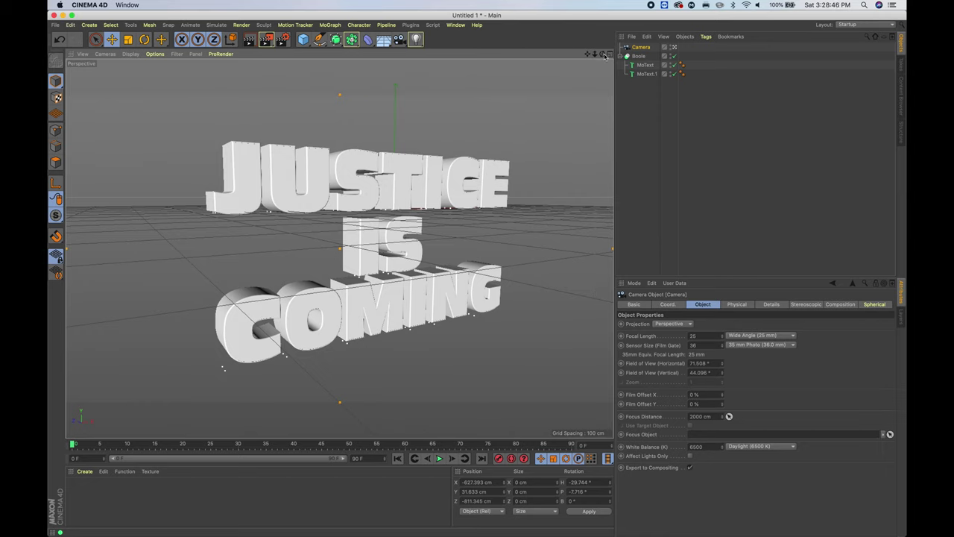
Swing the camera slightly lower around the title, recentre the text and set the camera's bank to -3°.
{"action": "left_click_drag", "start_coordinate": [256, 404], "coordinate": [263, 404], "text": "alt"}
{"action": "left_click_drag", "start_coordinate": [588, 54], "coordinate": [609, 60]}
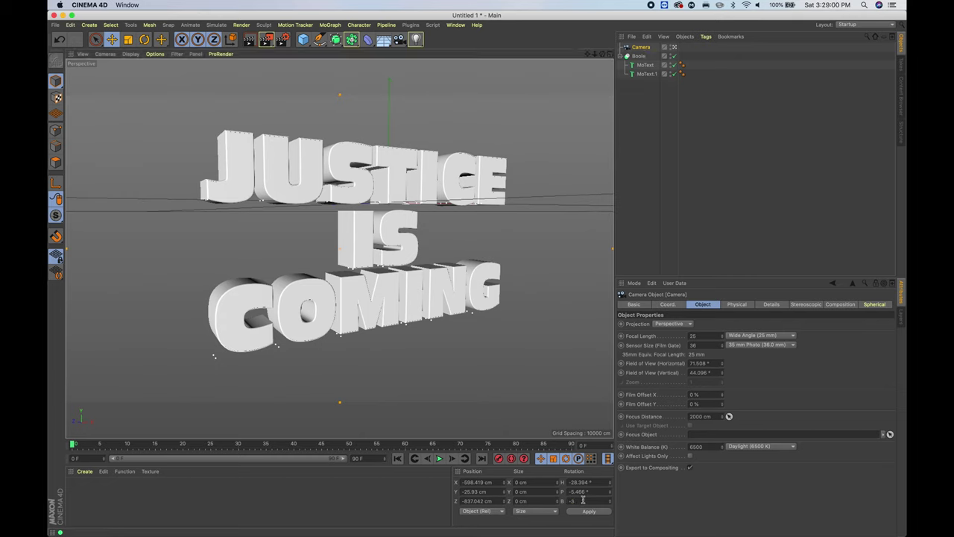
{"action": "left_click", "coordinate": [583, 501]}
{"action": "type", "text": "-3"}
{"action": "key", "text": "Return"}
Try a camera bank of 3° for comparison and return it to -3°.
{"action": "left_click", "coordinate": [582, 501]}
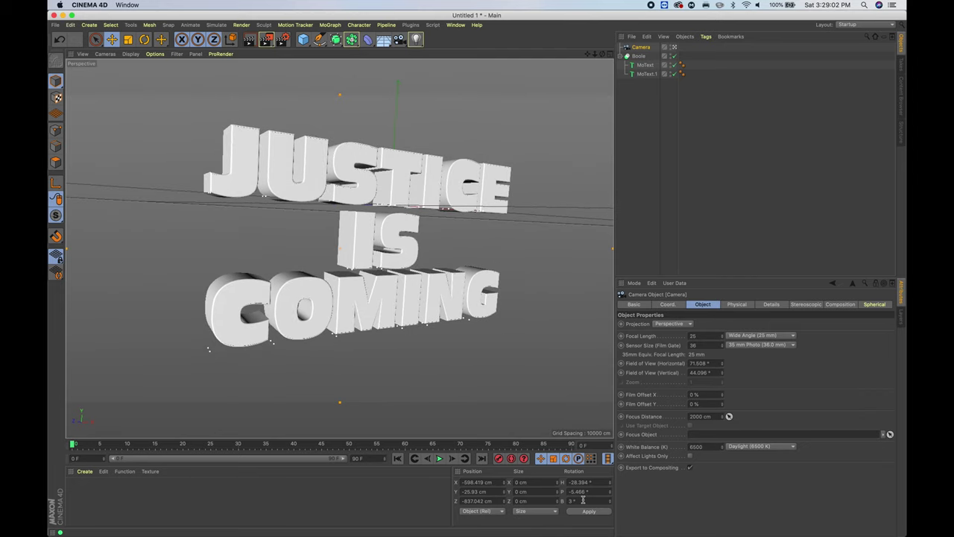
{"action": "type", "text": "3"}
{"action": "key", "text": "Return"}
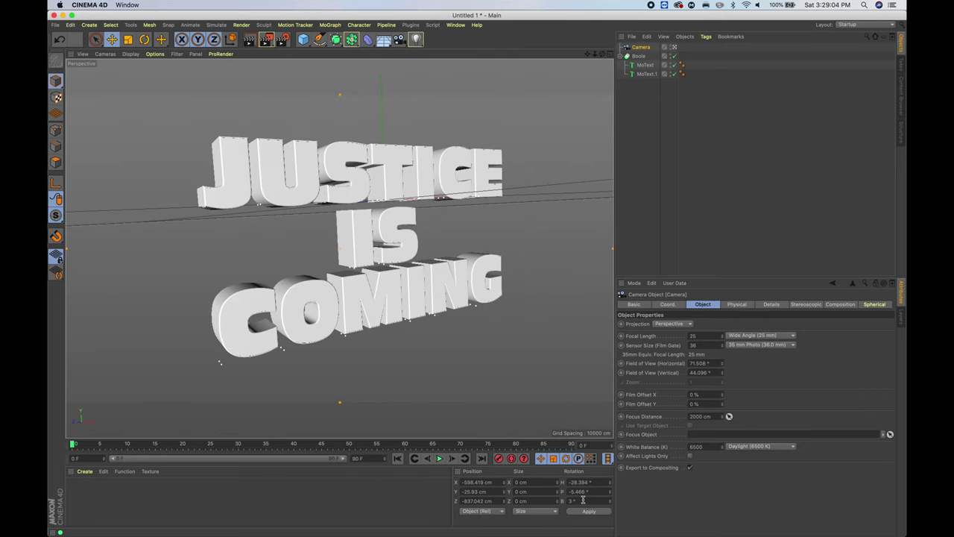
{"action": "left_click", "coordinate": [582, 500]}
{"action": "type", "text": "-3"}
{"action": "key", "text": "Return"}
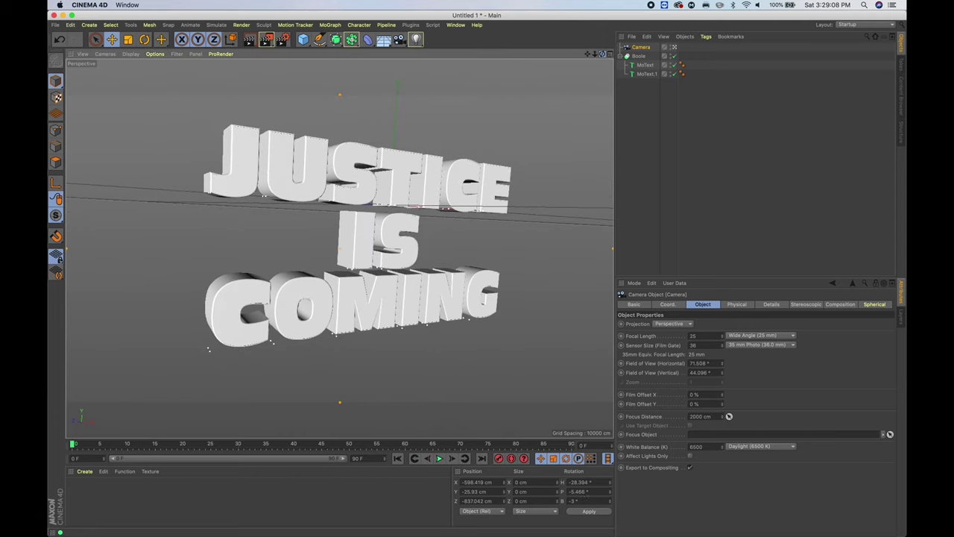
Swing the camera slightly around the title, set the timeline's end to 150 frames and extend the preview range to the full length.
{"action": "mouse_move", "coordinate": [603, 56]}
{"action": "left_mouse_down"}
{"action": "mouse_move", "coordinate": [586, 58]}
{"action": "mouse_move", "coordinate": [603, 53]}
{"action": "left_mouse_up"}
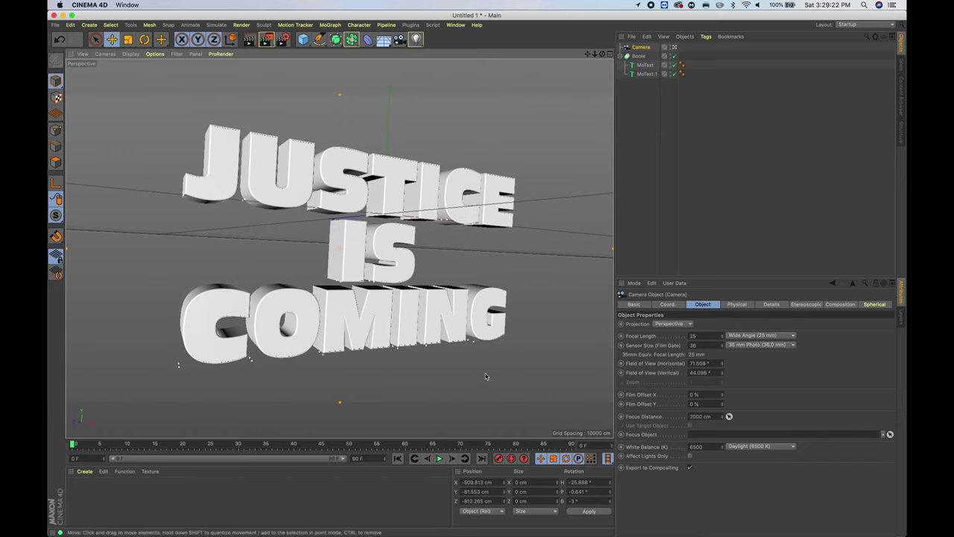
{"action": "left_click", "coordinate": [365, 458]}
{"action": "type", "text": "1"}
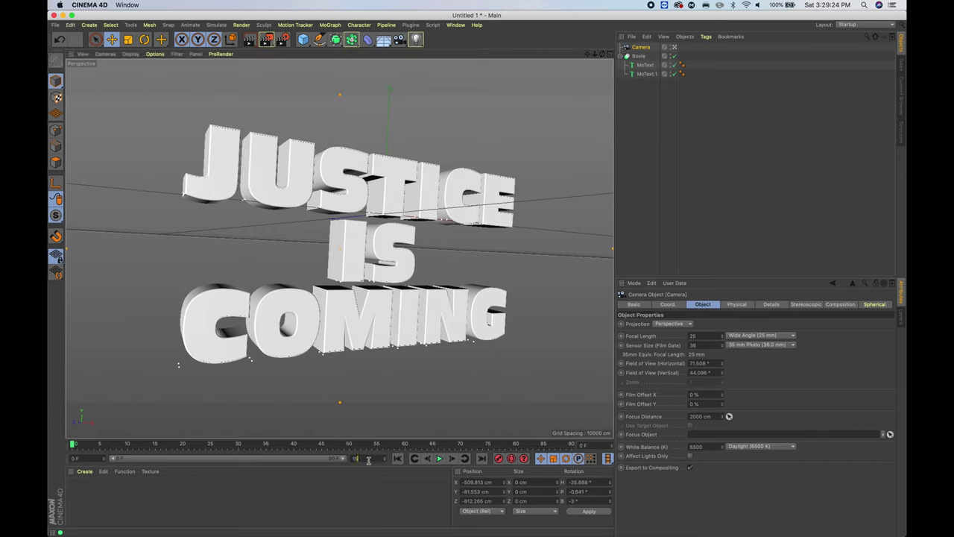
{"action": "type", "text": "50"}
{"action": "key", "text": "Return"}
{"action": "left_click_drag", "start_coordinate": [260, 460], "coordinate": [350, 458]}
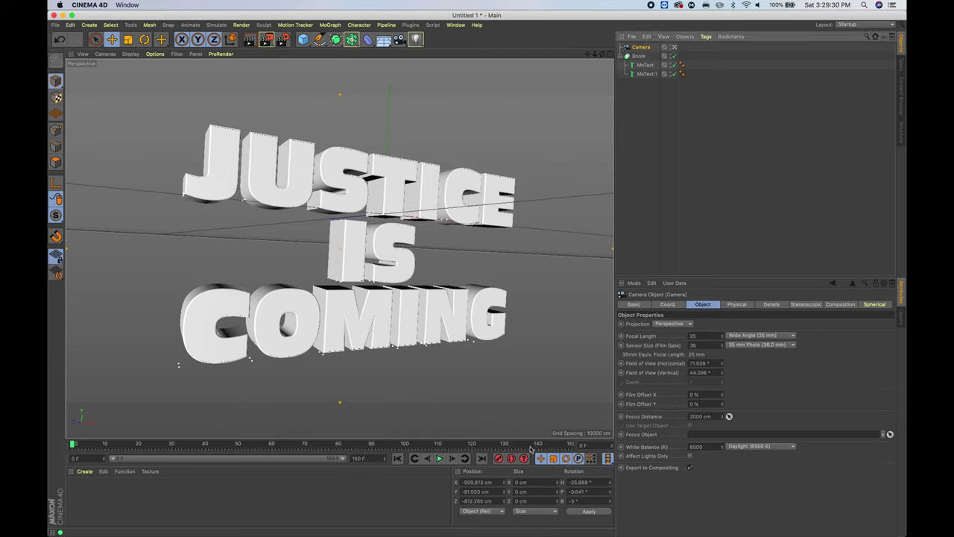
Keyframe the camera's current coordinates at frame 150, and record all its coordinates at frame 0 with the camera pulled back from the title.
{"action": "left_click_drag", "start_coordinate": [544, 445], "coordinate": [571, 445]}
{"action": "left_click", "coordinate": [668, 305]}
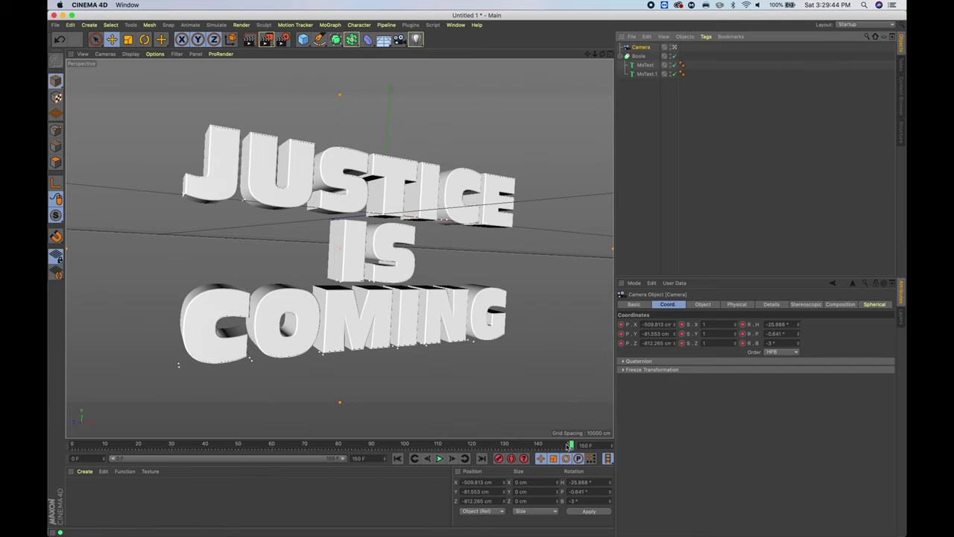
{"action": "left_click_drag", "start_coordinate": [570, 445], "coordinate": [73, 445]}
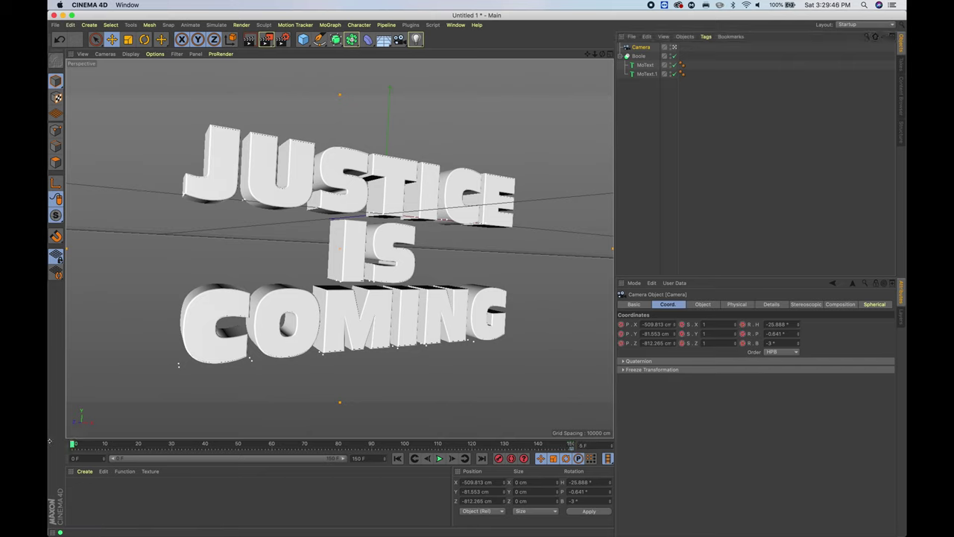
{"action": "mouse_move", "coordinate": [594, 54]}
{"action": "left_mouse_down"}
{"action": "mouse_move", "coordinate": [581, 58]}
{"action": "mouse_move", "coordinate": [592, 56]}
{"action": "left_mouse_up"}
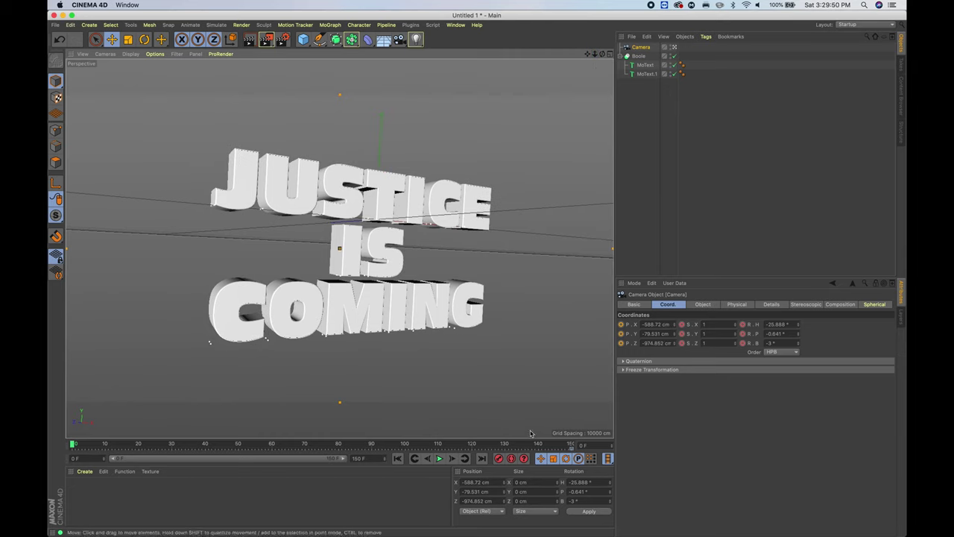
{"action": "left_click", "coordinate": [499, 459]}
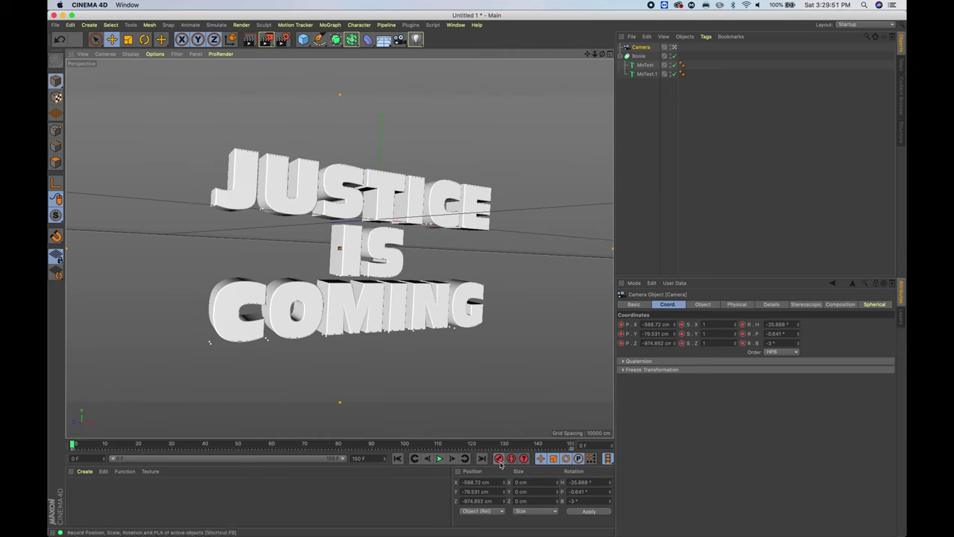
Set the interpolation of the camera's keyframes at frames 0 and 150 to Linear.
{"action": "left_click", "coordinate": [72, 447]}
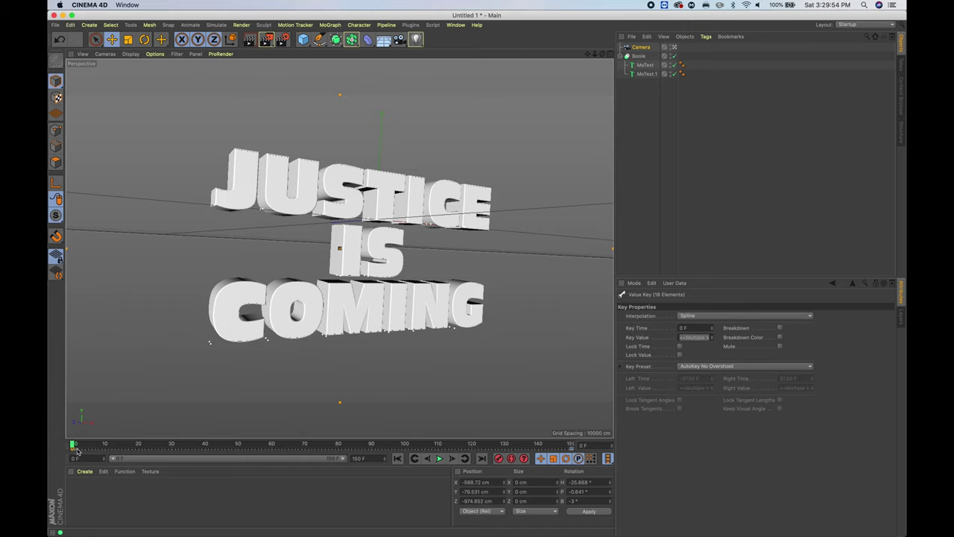
{"action": "left_click", "coordinate": [694, 319]}
{"action": "left_click", "coordinate": [690, 332]}
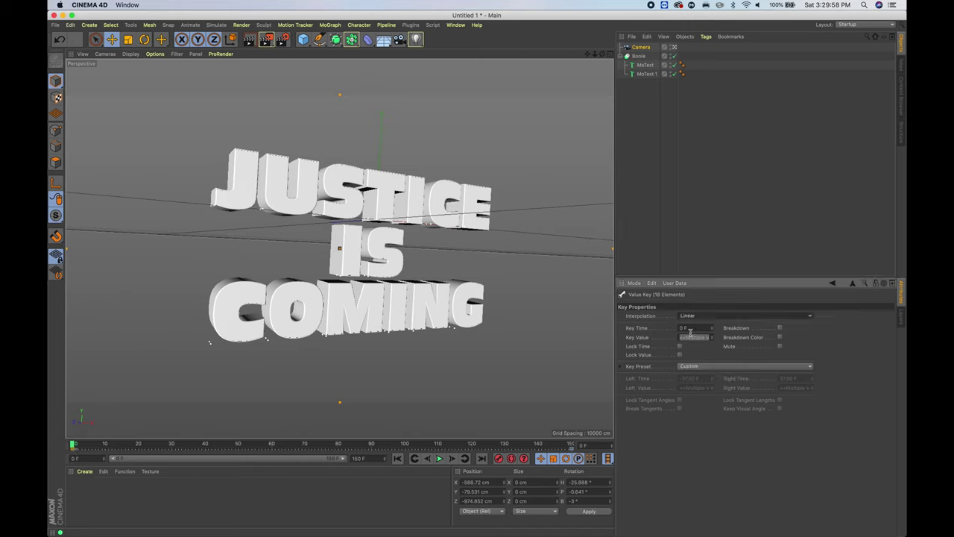
{"action": "key", "text": "super+z"}
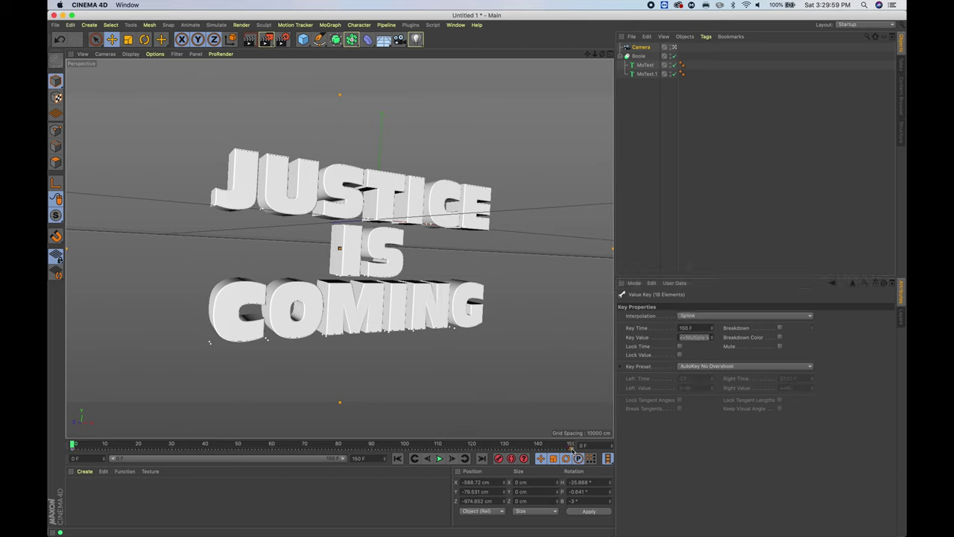
{"action": "left_click", "coordinate": [693, 315]}
{"action": "left_click", "coordinate": [693, 334]}
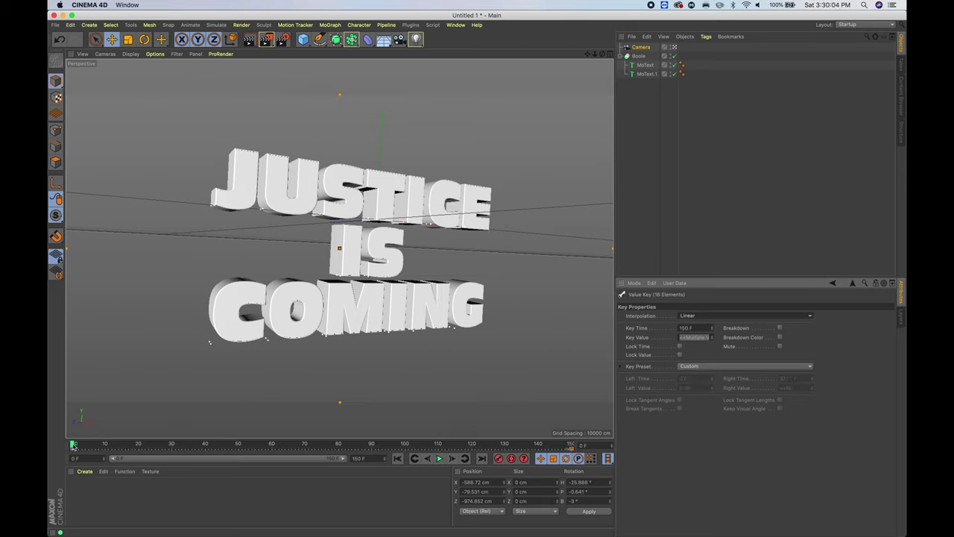
Play the camera push-in from the first frame and return to the start.
{"action": "mouse_move", "coordinate": [73, 445]}
{"action": "left_mouse_down"}
{"action": "mouse_move", "coordinate": [204, 454]}
{"action": "mouse_move", "coordinate": [64, 453]}
{"action": "left_mouse_up"}
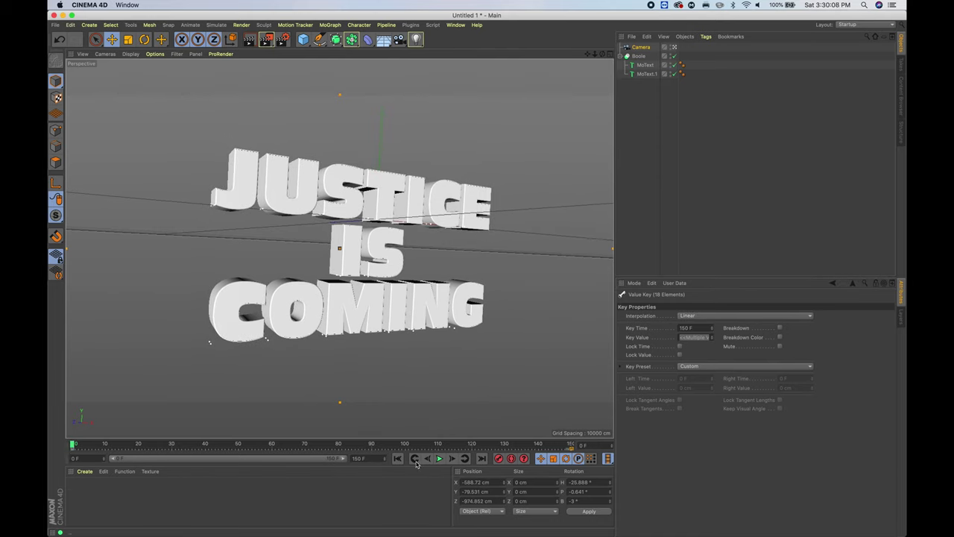
{"action": "left_click", "coordinate": [439, 458]}
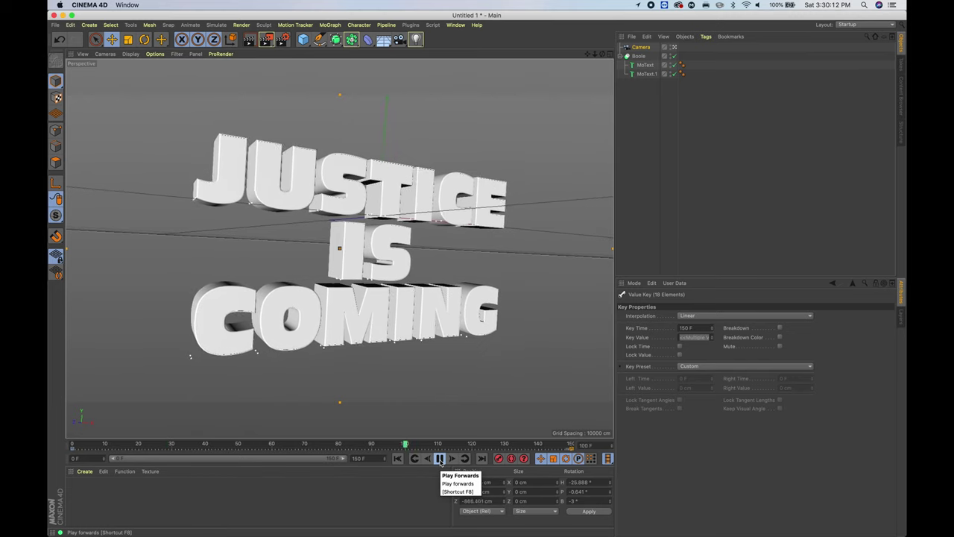
{"action": "left_click", "coordinate": [396, 459]}
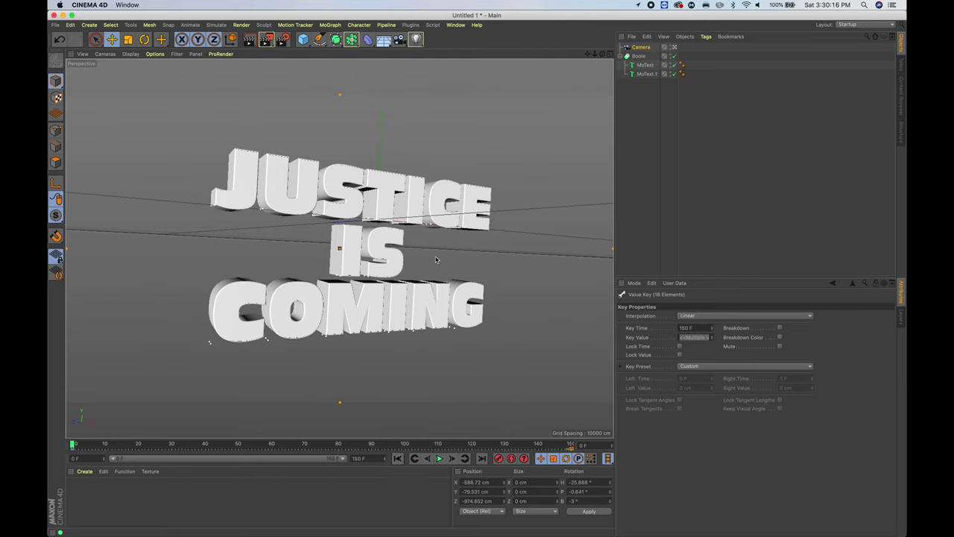
Group the Boole with its text objects into a null and select that null.
{"action": "left_click", "coordinate": [642, 58]}
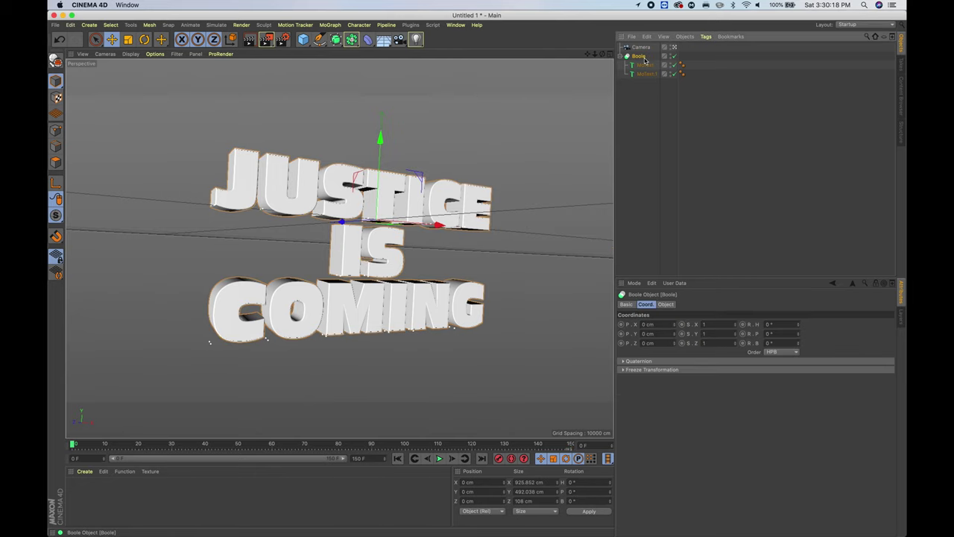
{"action": "right_click", "coordinate": [645, 60]}
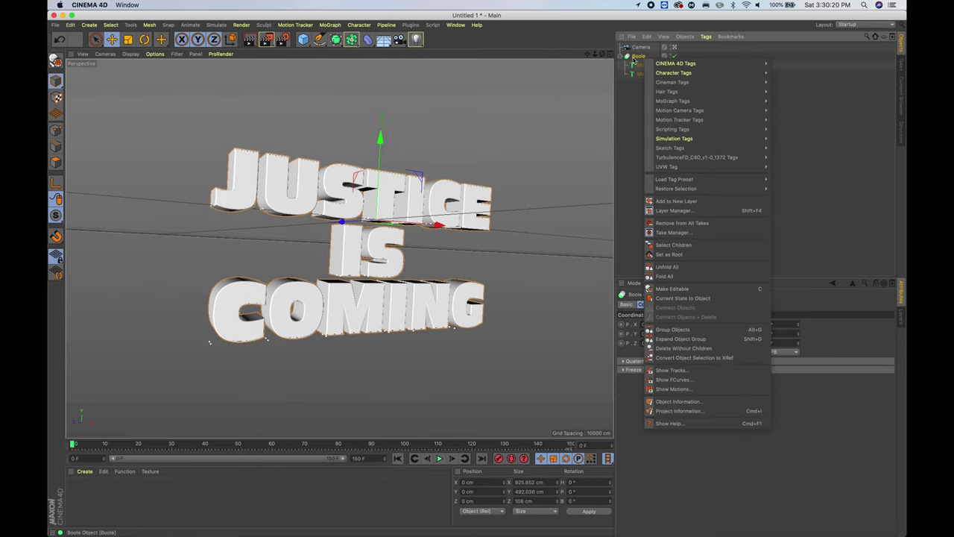
{"action": "left_click", "coordinate": [686, 329]}
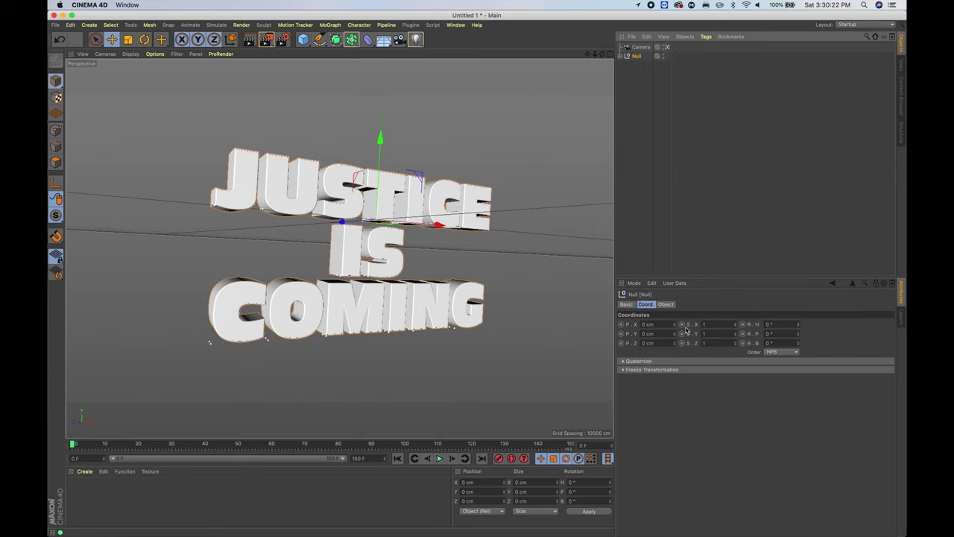
{"action": "left_click", "coordinate": [644, 83]}
{"action": "left_click", "coordinate": [638, 57]}
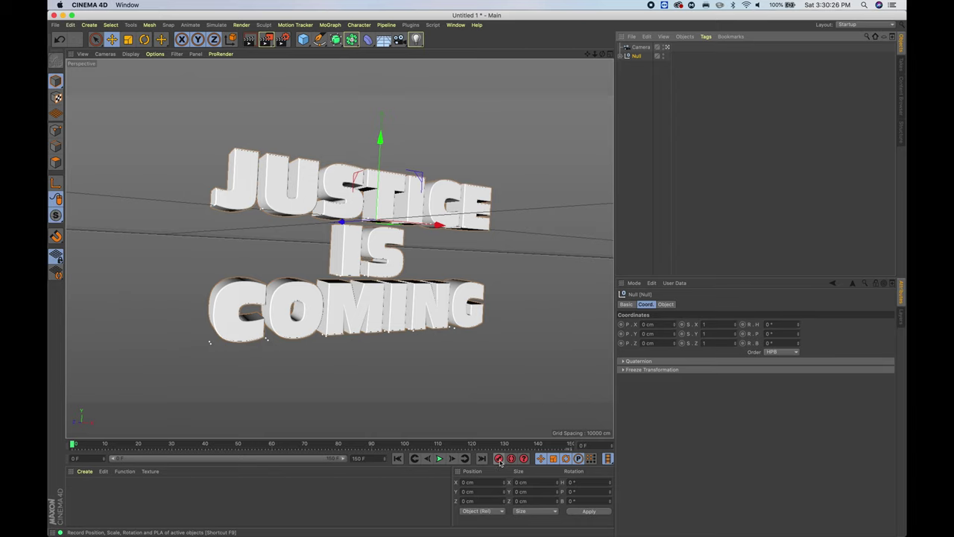
Set the null's heading rotation to 0° and keyframe it at frame 0.
{"action": "left_click_drag", "start_coordinate": [798, 327], "coordinate": [797, 328]}
{"action": "key", "text": "super+z"}
{"action": "left_click", "coordinate": [789, 324]}
{"action": "type", "text": "0"}
{"action": "key", "text": "Return"}
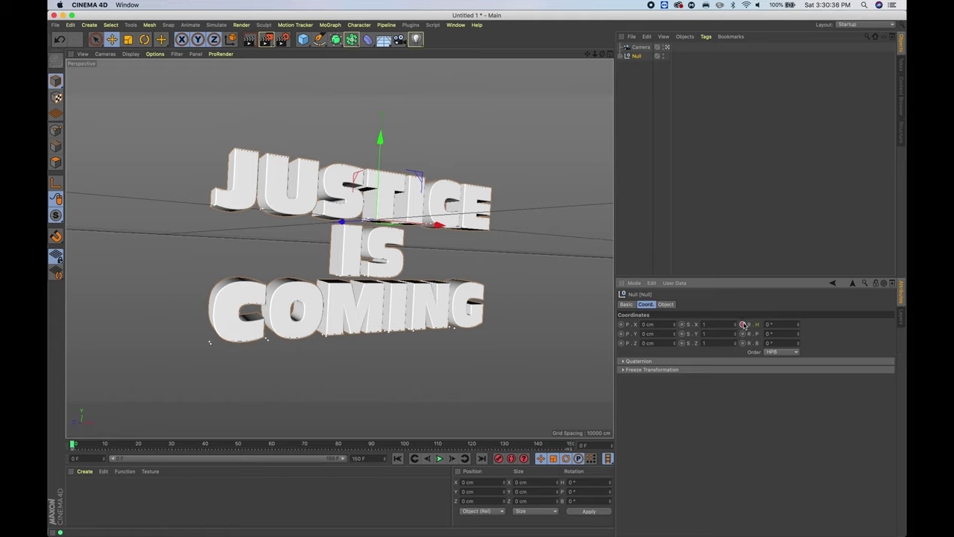
{"action": "left_click", "coordinate": [743, 324]}
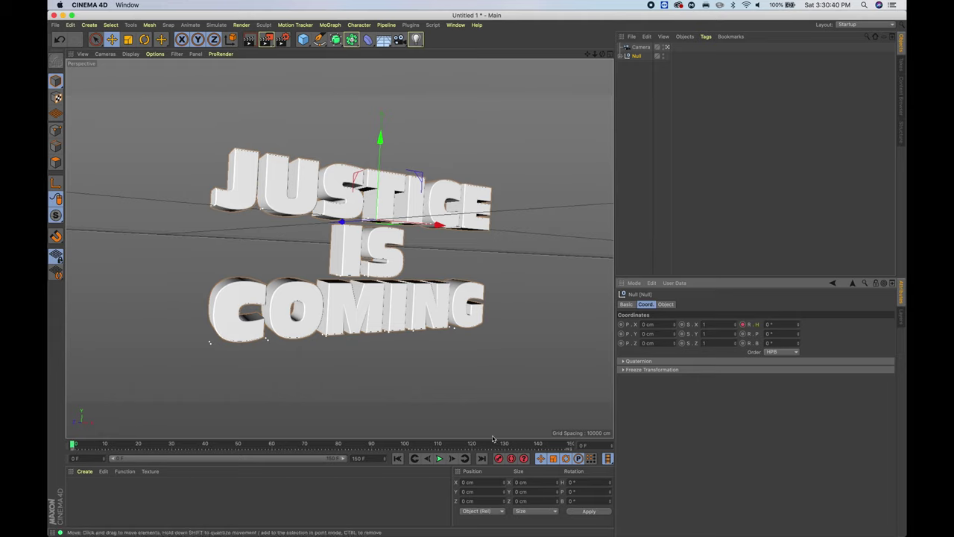
Set the null's heading rotation to -10° at frame 150 and keyframe it.
{"action": "left_click_drag", "start_coordinate": [471, 445], "coordinate": [572, 445]}
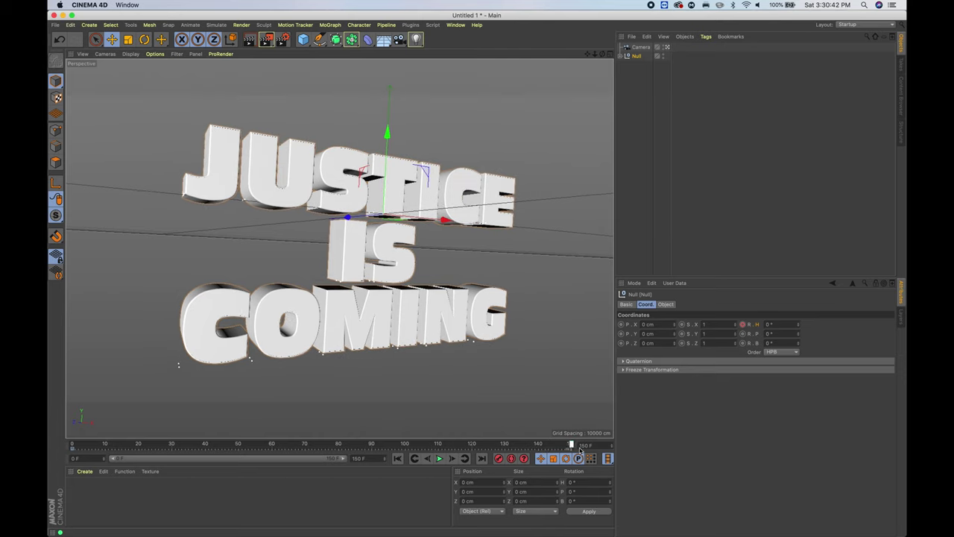
{"action": "left_click_drag", "start_coordinate": [798, 324], "coordinate": [798, 325]}
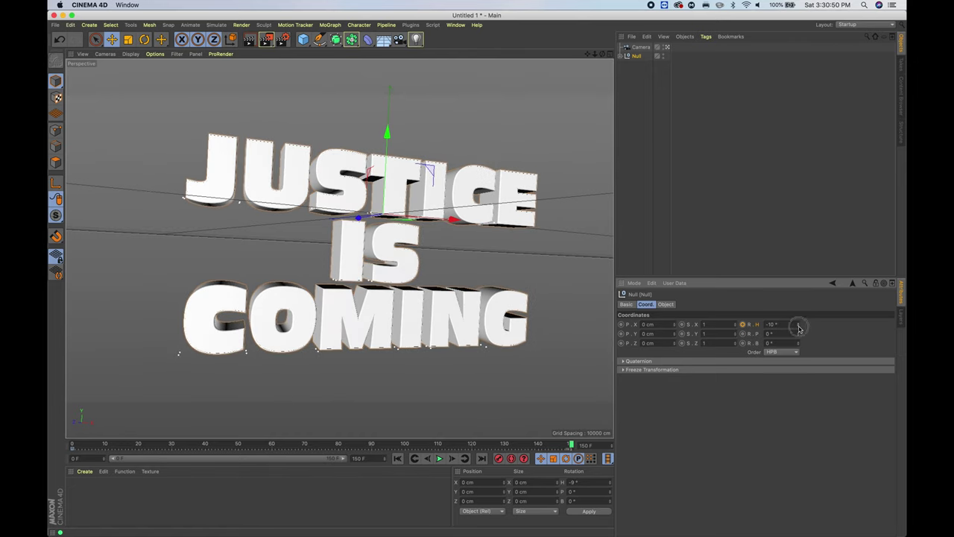
{"action": "left_click", "coordinate": [743, 324]}
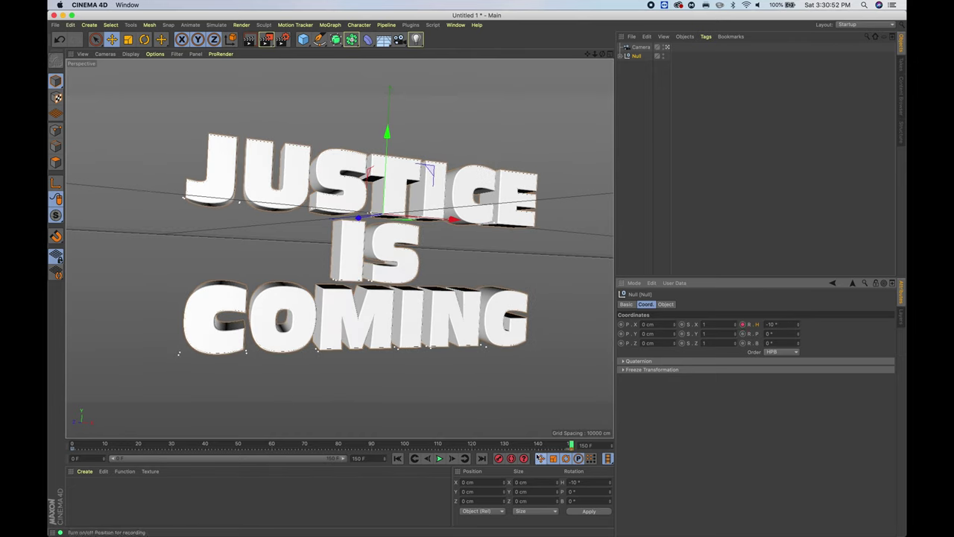
Set the interpolation of the null's heading keyframes at frames 150 and 0 to Linear.
{"action": "left_click", "coordinate": [572, 446]}
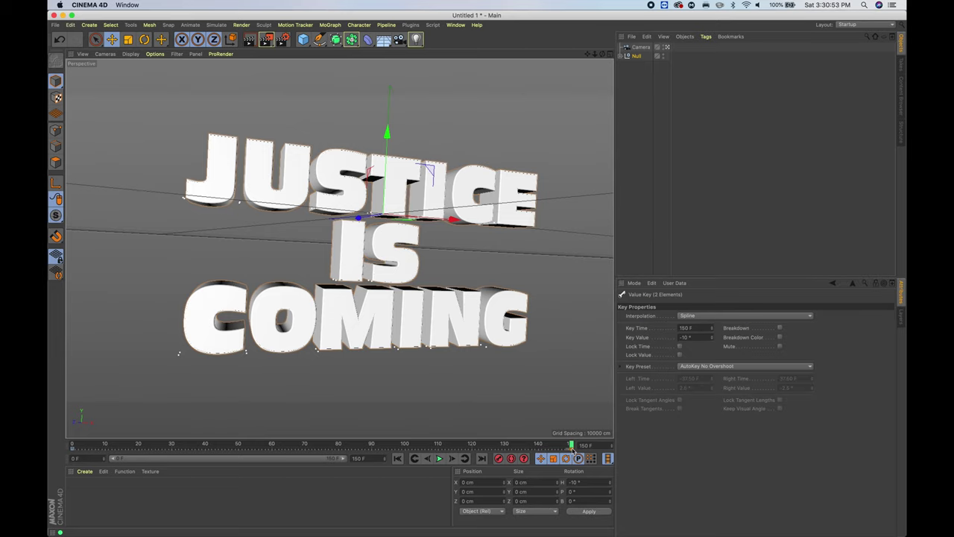
{"action": "left_click", "coordinate": [686, 316]}
{"action": "left_click", "coordinate": [686, 327]}
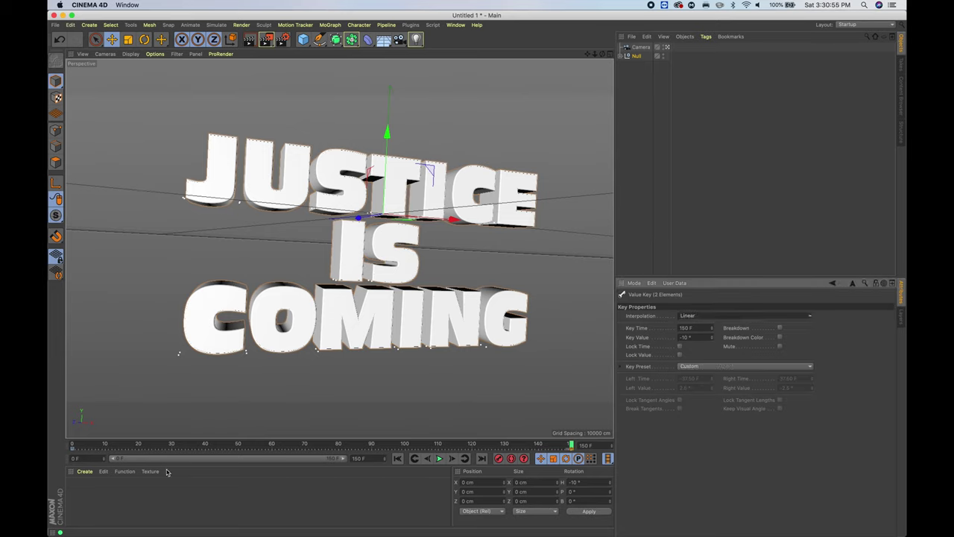
{"action": "left_click", "coordinate": [74, 448]}
Play the combined camera and title rotation animation, return to the first frame and clear the selection.
{"action": "left_click", "coordinate": [439, 458]}
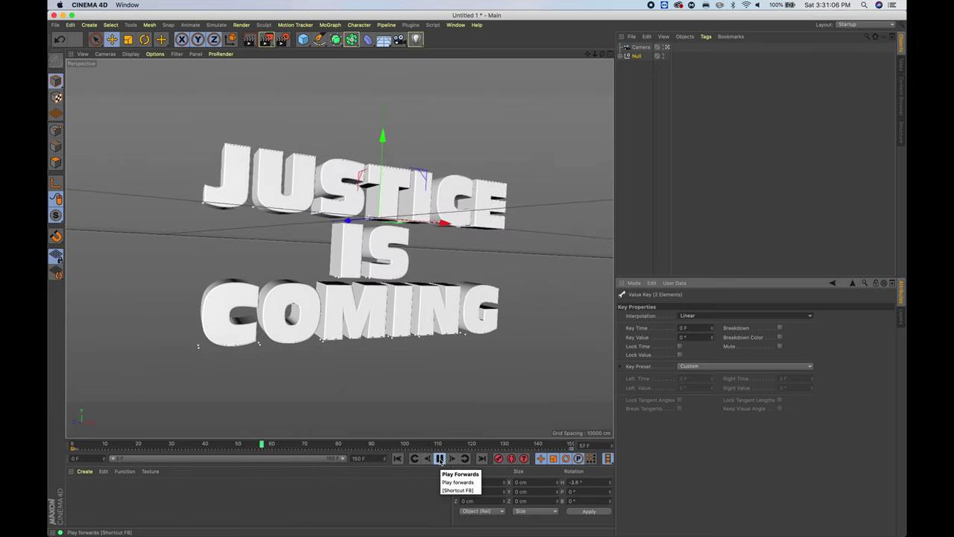
{"action": "left_click", "coordinate": [439, 458]}
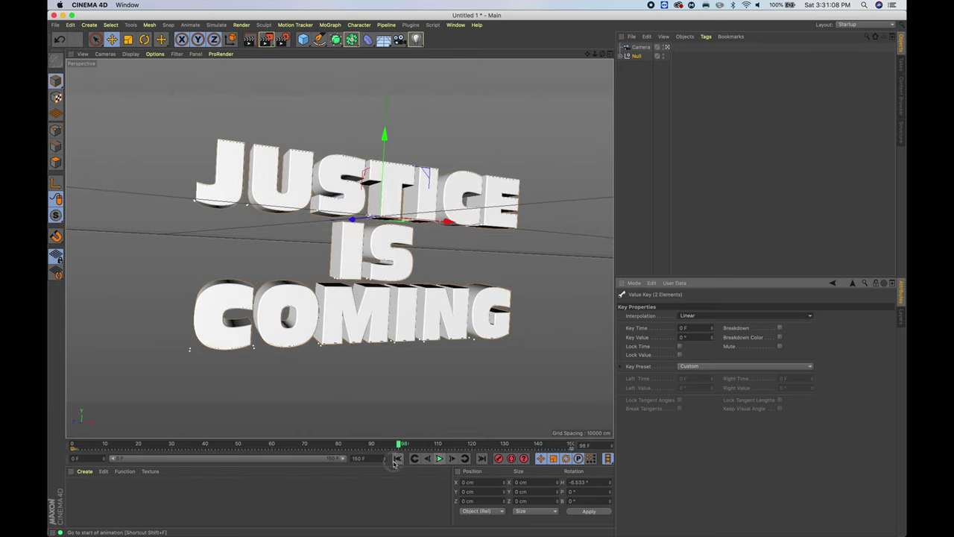
{"action": "left_click", "coordinate": [397, 459]}
{"action": "left_click", "coordinate": [643, 118]}
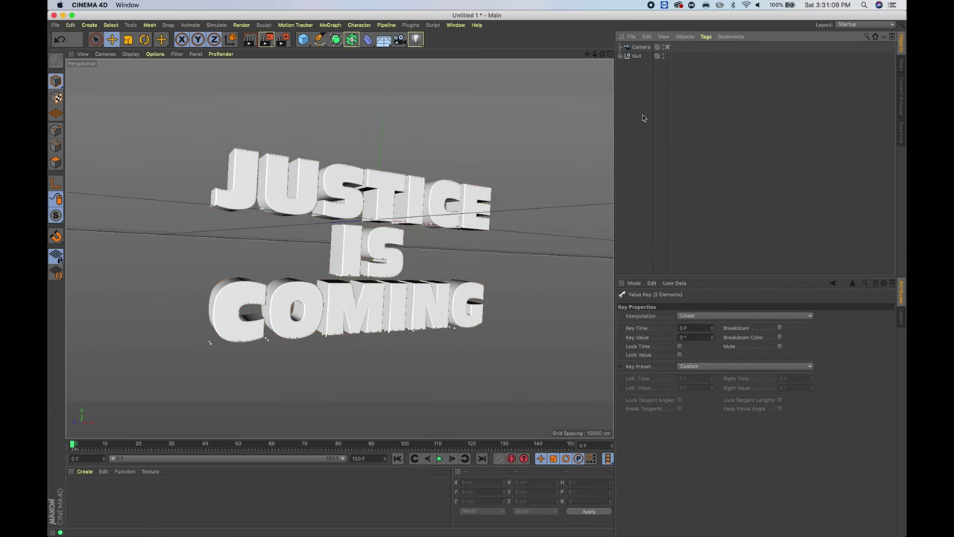
Leave the camera's view to look at the scene freely and add a Sky object.
{"action": "left_click", "coordinate": [668, 47]}
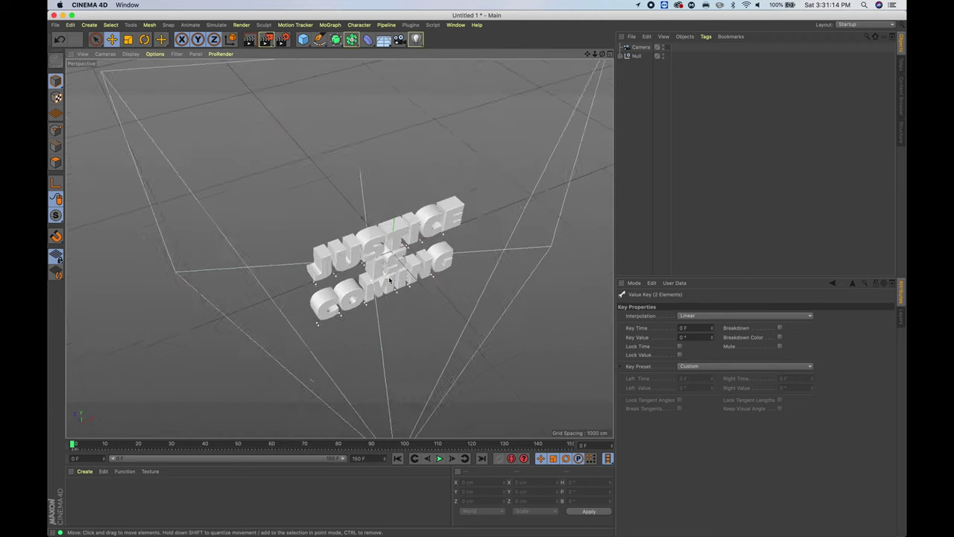
{"action": "left_click_drag", "start_coordinate": [399, 253], "coordinate": [403, 252], "text": "alt"}
{"action": "left_click_drag", "start_coordinate": [380, 44], "coordinate": [414, 71]}
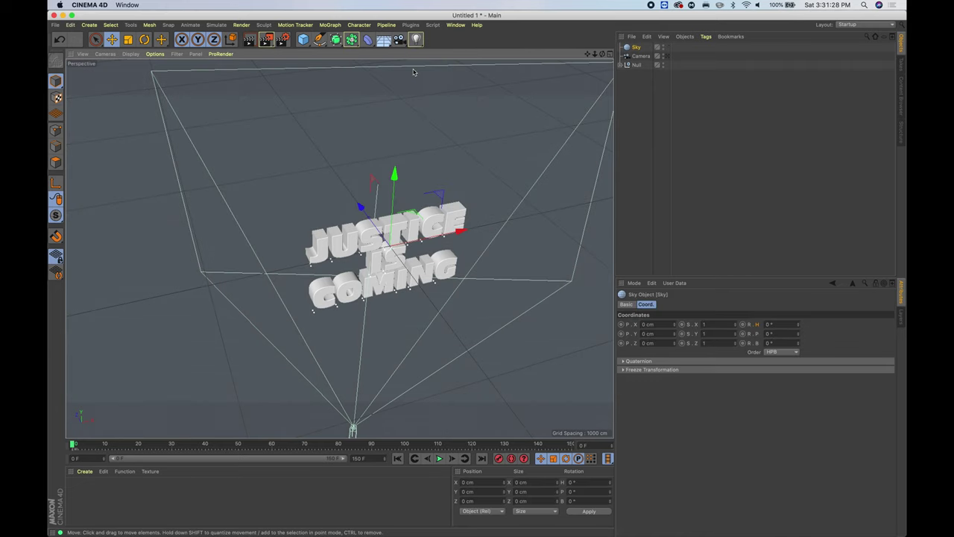
Add a Compositing tag to the Sky, turn off Seen by Camera and deselect everything.
{"action": "right_click", "coordinate": [638, 49]}
{"action": "mouse_move", "coordinate": [671, 55]}
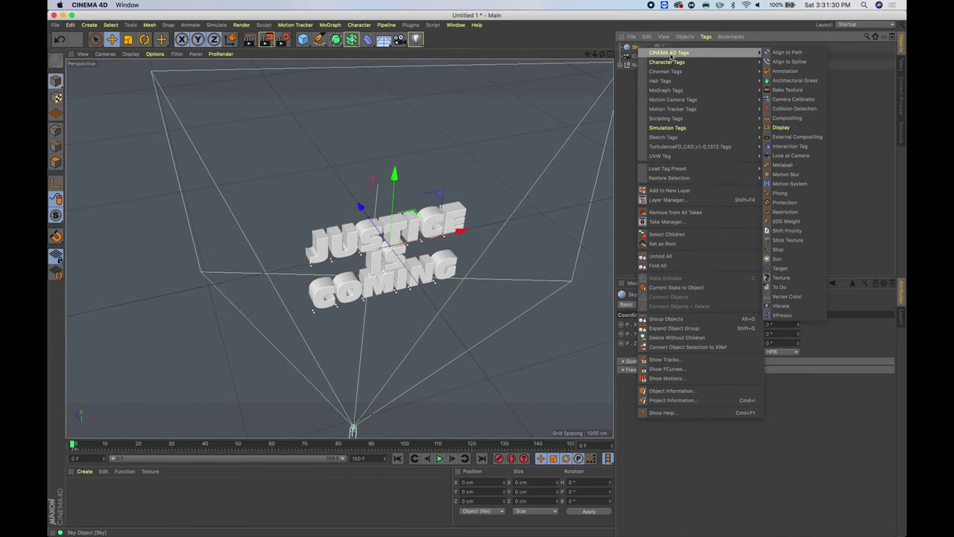
{"action": "left_click", "coordinate": [802, 119]}
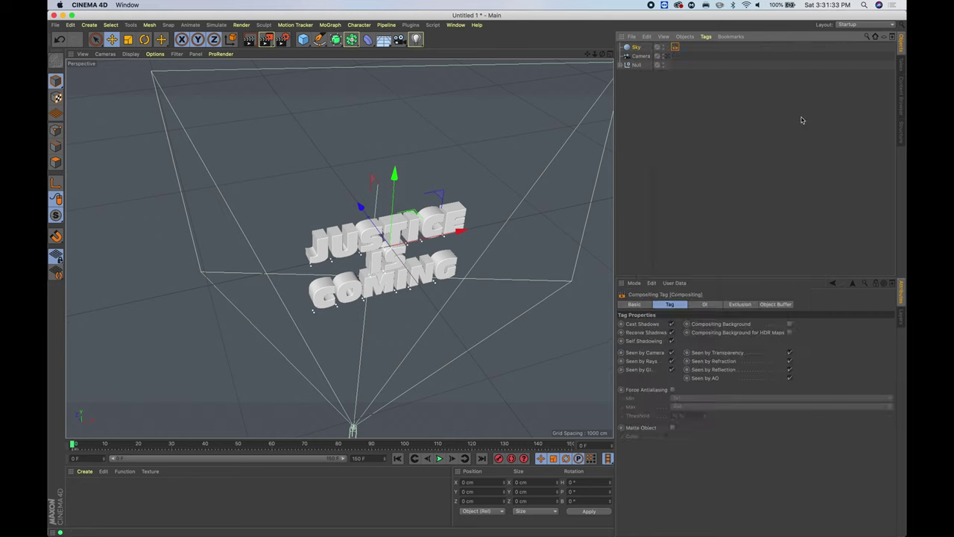
{"action": "left_click", "coordinate": [671, 352]}
{"action": "left_click", "coordinate": [634, 202]}
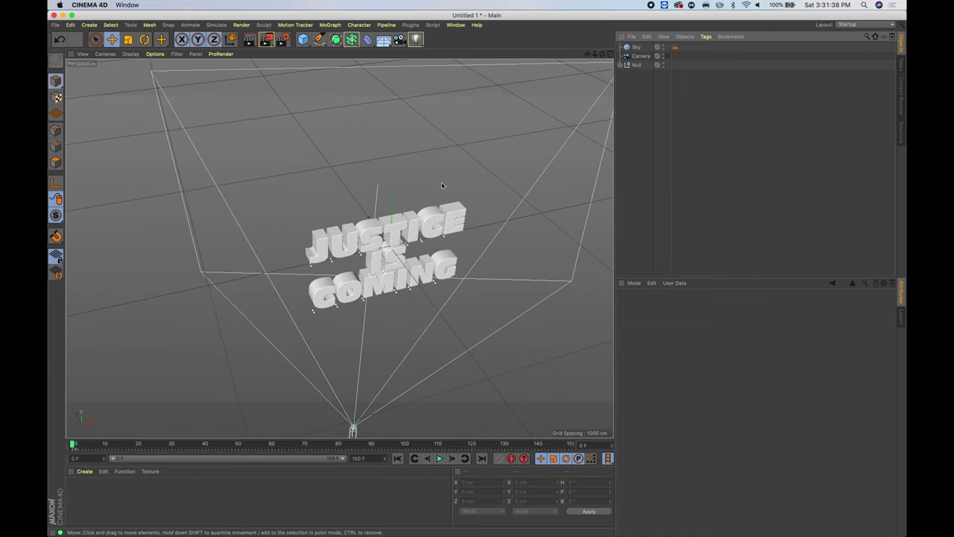
Create a new material with the scene viewed from a lower angle.
{"action": "left_click_drag", "start_coordinate": [334, 259], "coordinate": [376, 266], "text": "alt"}
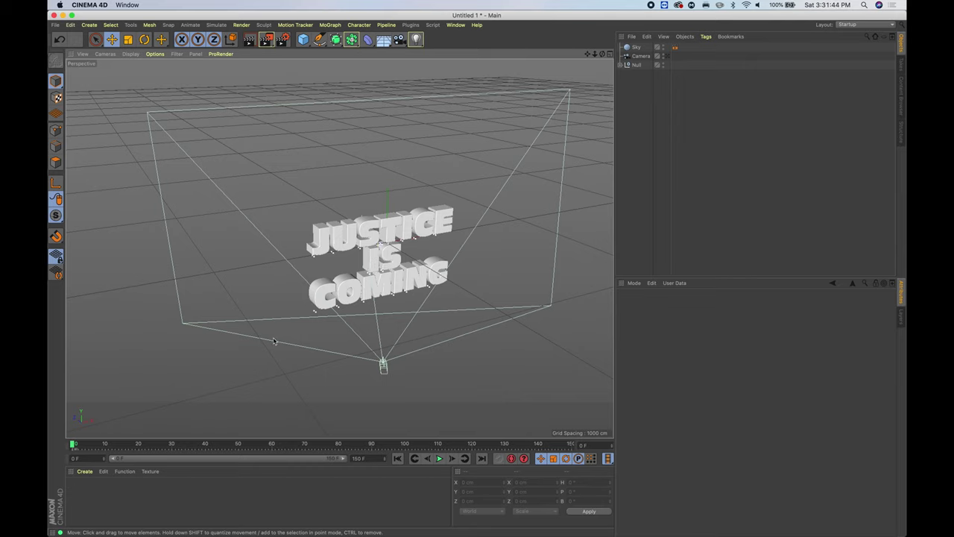
{"action": "double_click", "coordinate": [101, 491]}
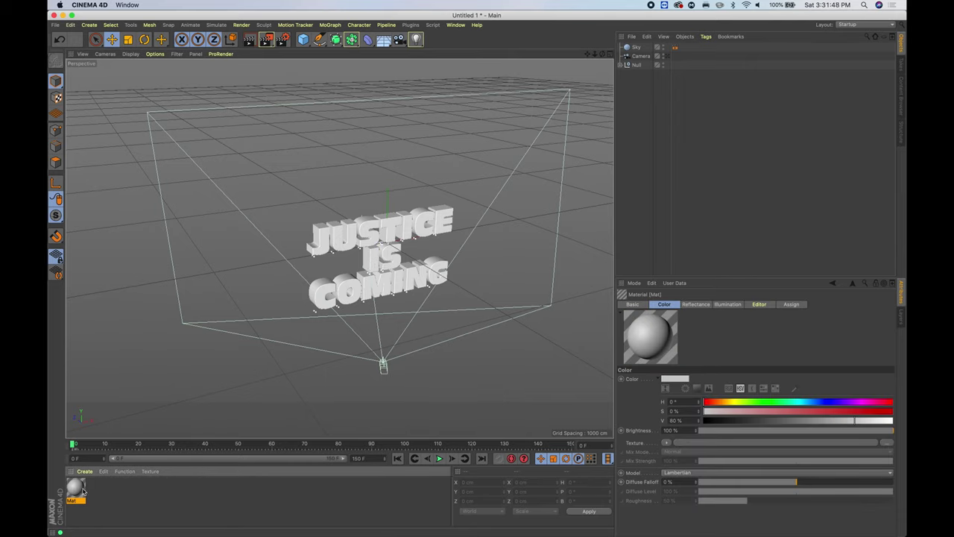
Edit the new material so that Color and Reflectance are off and Luminance is on.
{"action": "double_click", "coordinate": [77, 491]}
{"action": "left_click", "coordinate": [228, 166]}
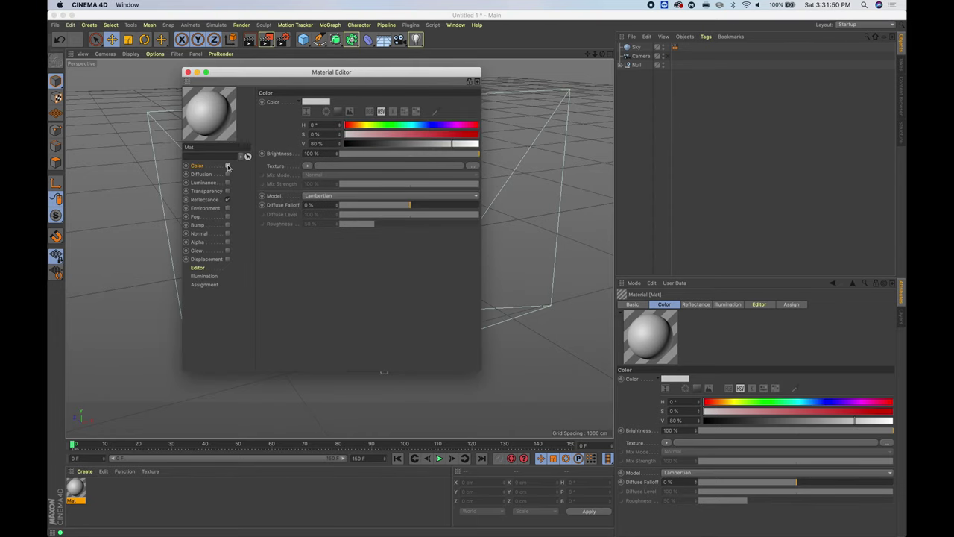
{"action": "left_click", "coordinate": [227, 199]}
{"action": "left_click", "coordinate": [227, 182]}
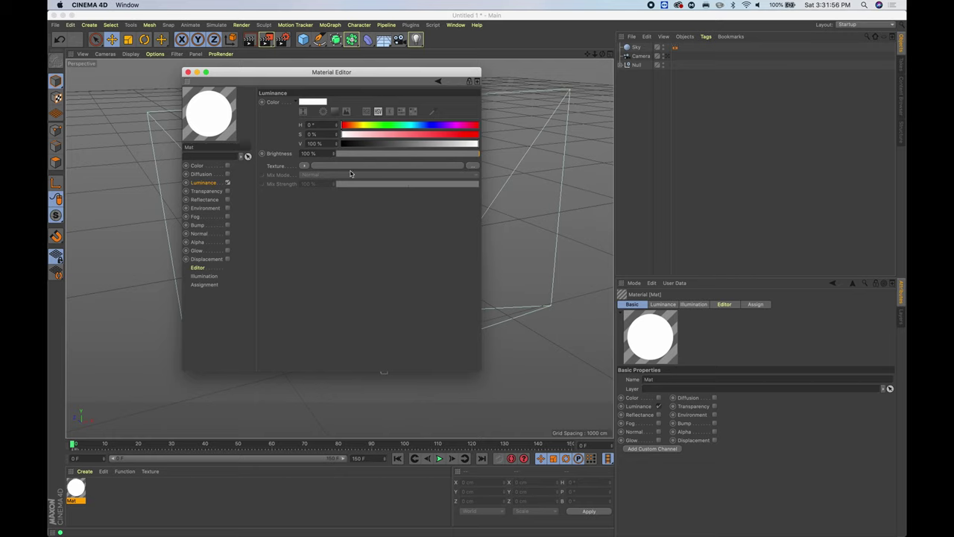
Load the_sky_is_on_fire_2k.hdr from Documents as the luminance texture and copy the image to the project location.
{"action": "left_click", "coordinate": [474, 167]}
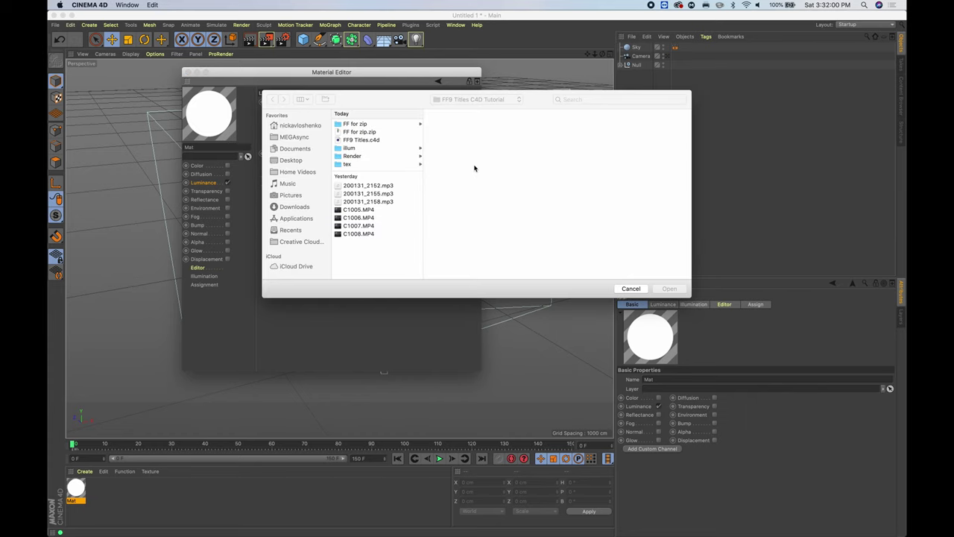
{"action": "left_click", "coordinate": [295, 149]}
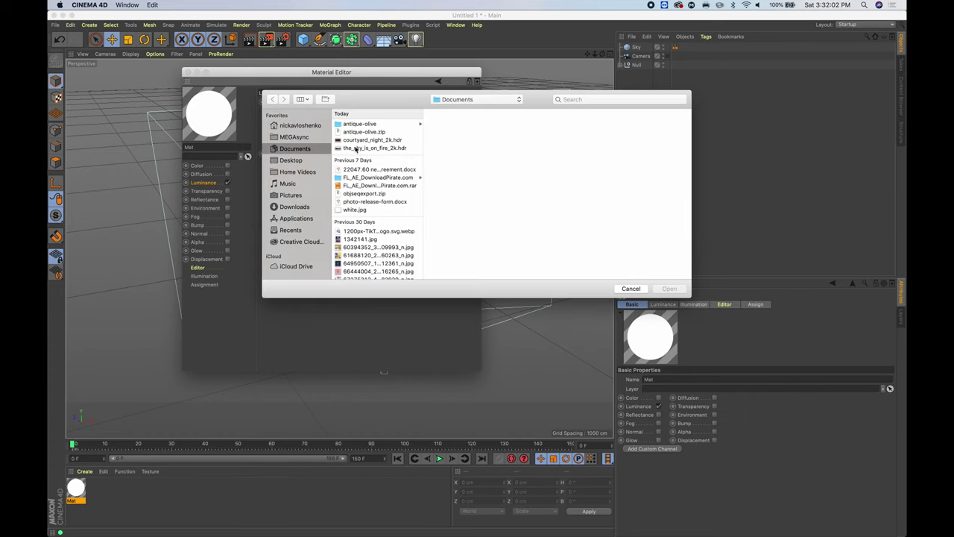
{"action": "left_click", "coordinate": [373, 148]}
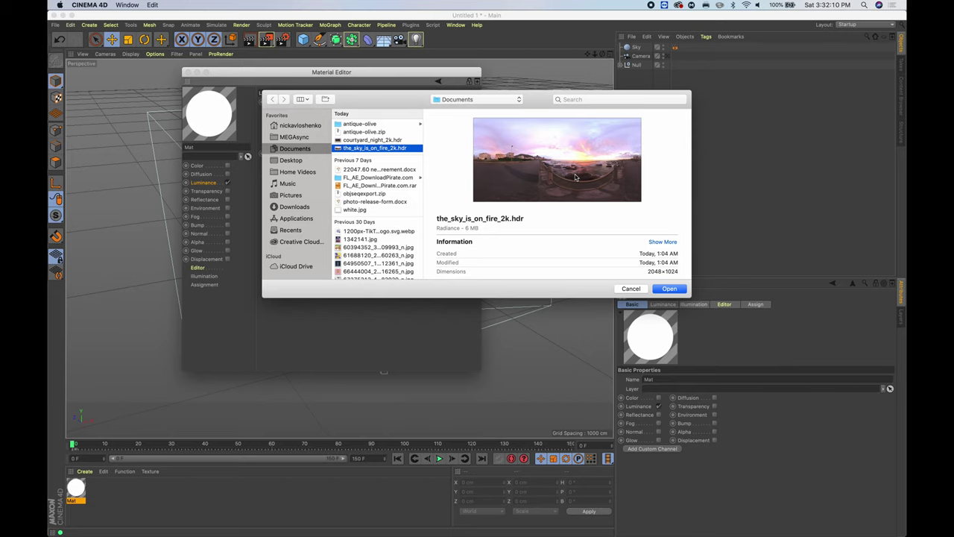
{"action": "left_click", "coordinate": [669, 289]}
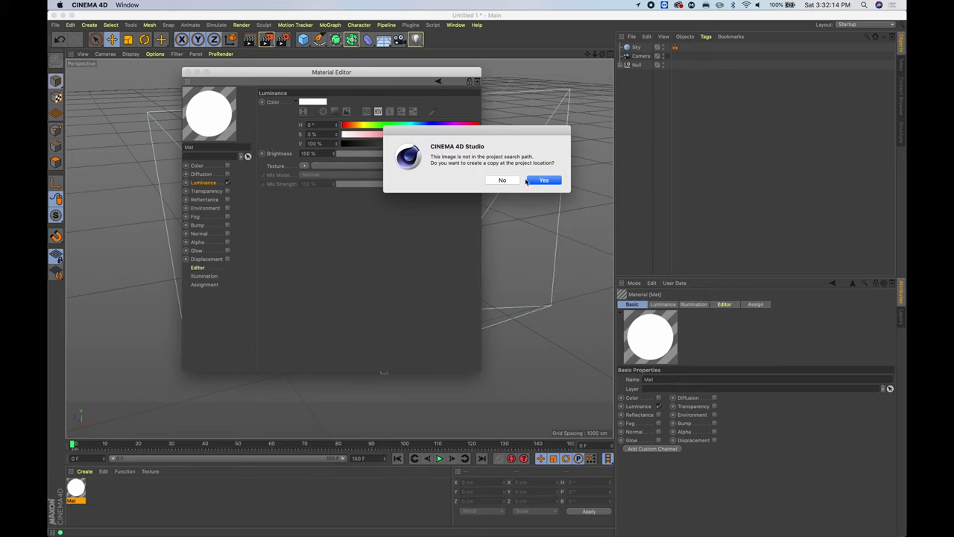
{"action": "left_click", "coordinate": [555, 180]}
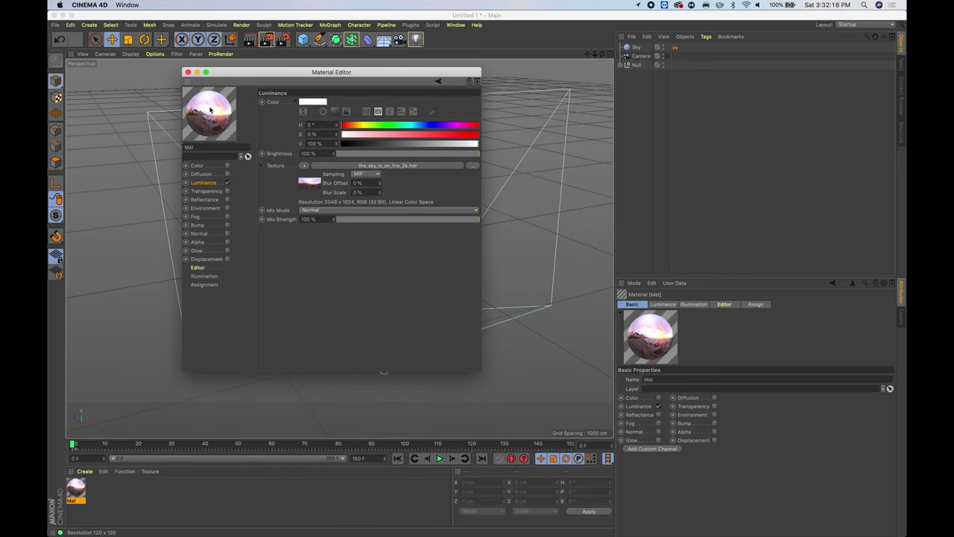
Close the material editor, apply the HDR material to the Sky object and clear the object selection.
{"action": "left_click", "coordinate": [188, 72]}
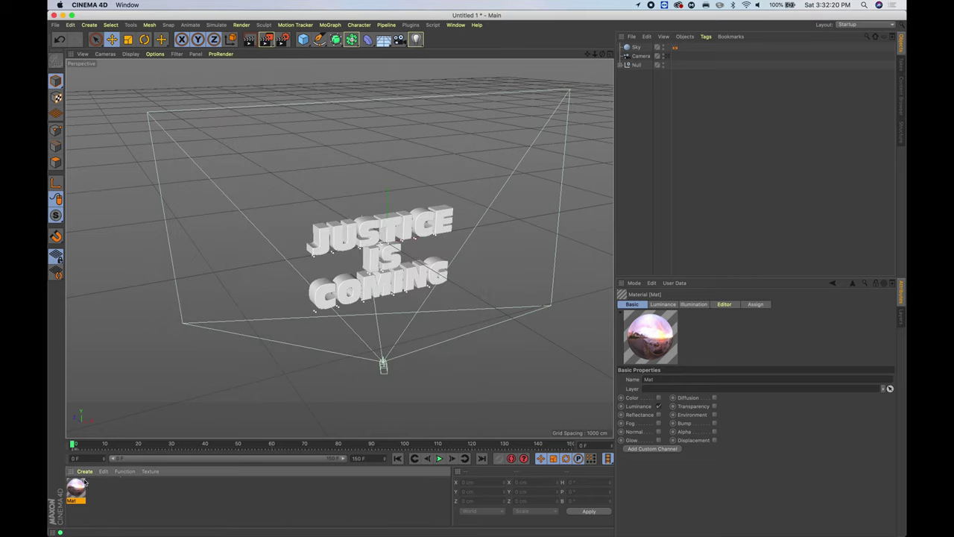
{"action": "left_click_drag", "start_coordinate": [76, 492], "coordinate": [638, 49]}
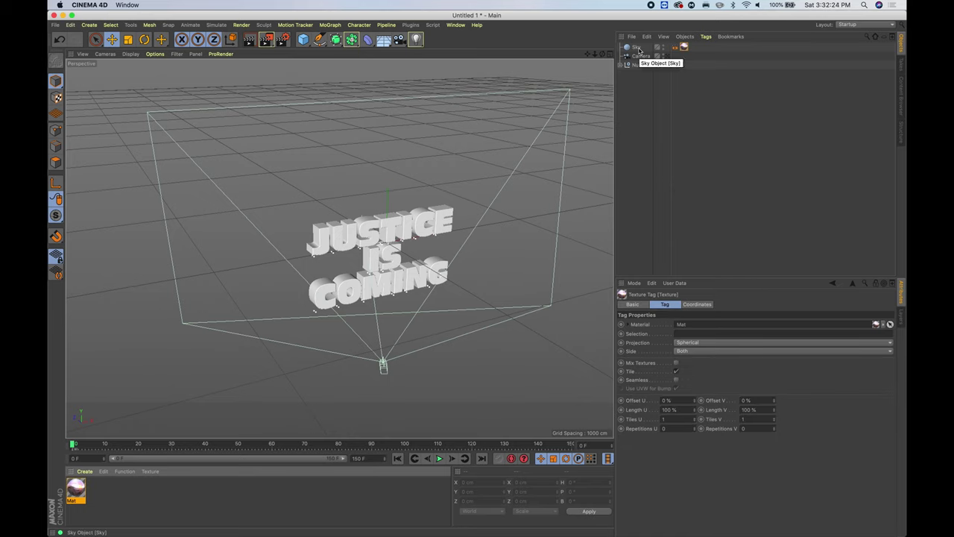
{"action": "left_click", "coordinate": [646, 121]}
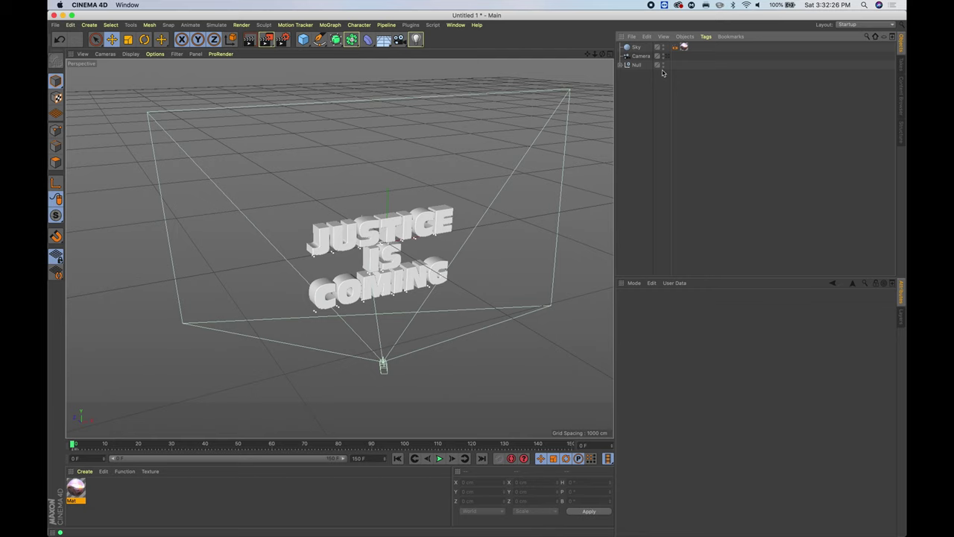
{"action": "left_click", "coordinate": [150, 54]}
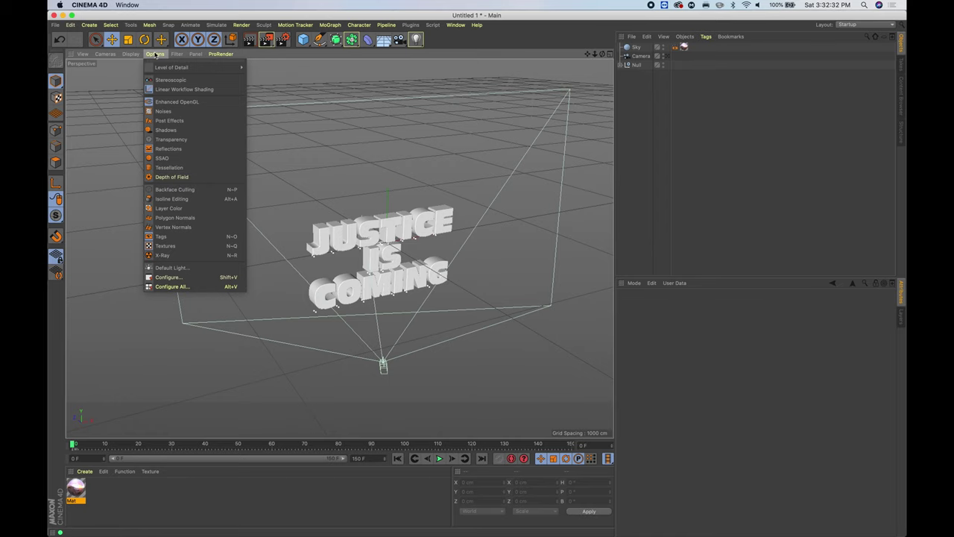
{"action": "left_click", "coordinate": [637, 150]}
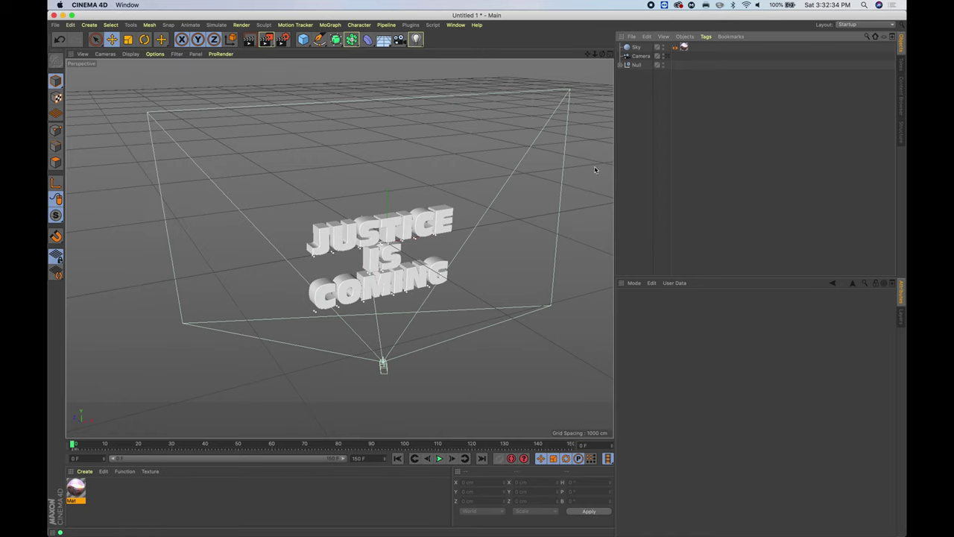
Create a second material and turn off its Color channel.
{"action": "left_click", "coordinate": [142, 497]}
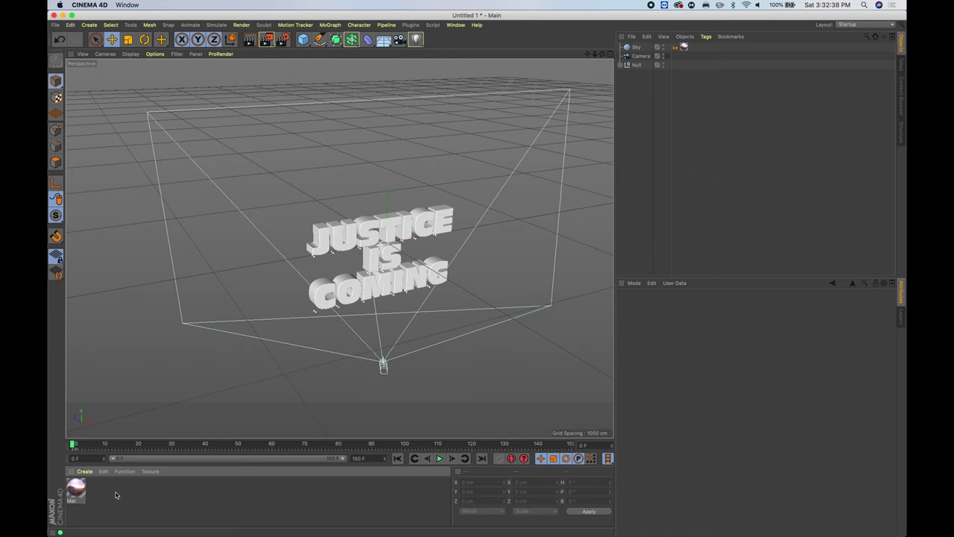
{"action": "double_click", "coordinate": [112, 496]}
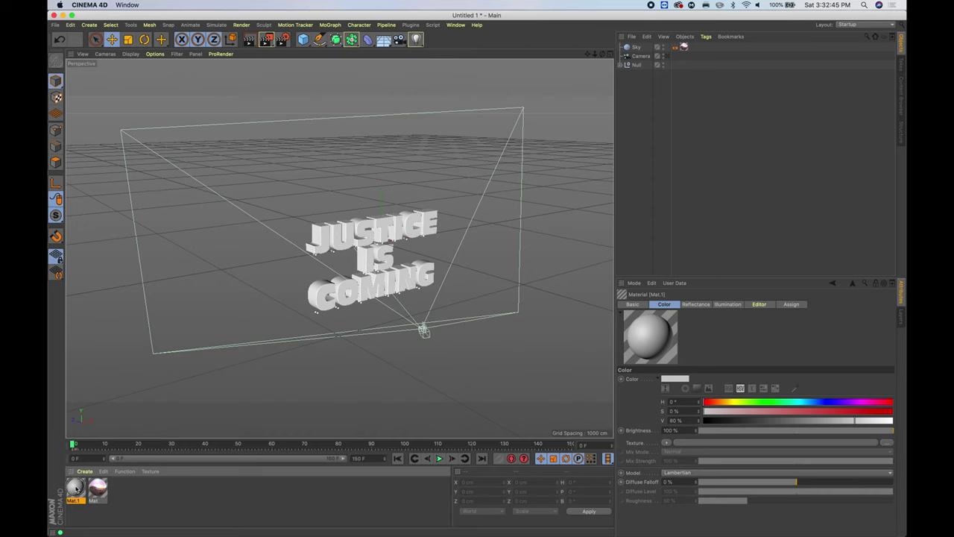
{"action": "double_click", "coordinate": [75, 485]}
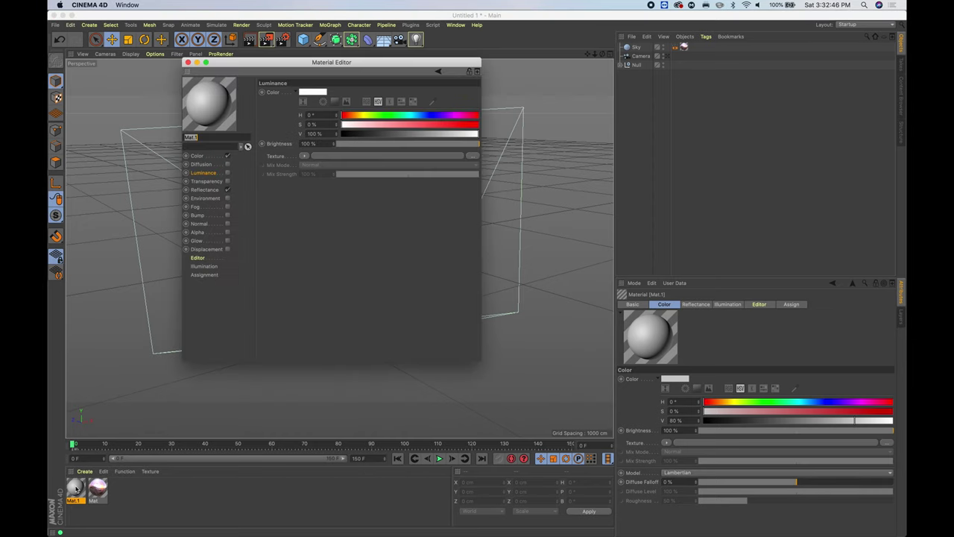
{"action": "left_click", "coordinate": [228, 156]}
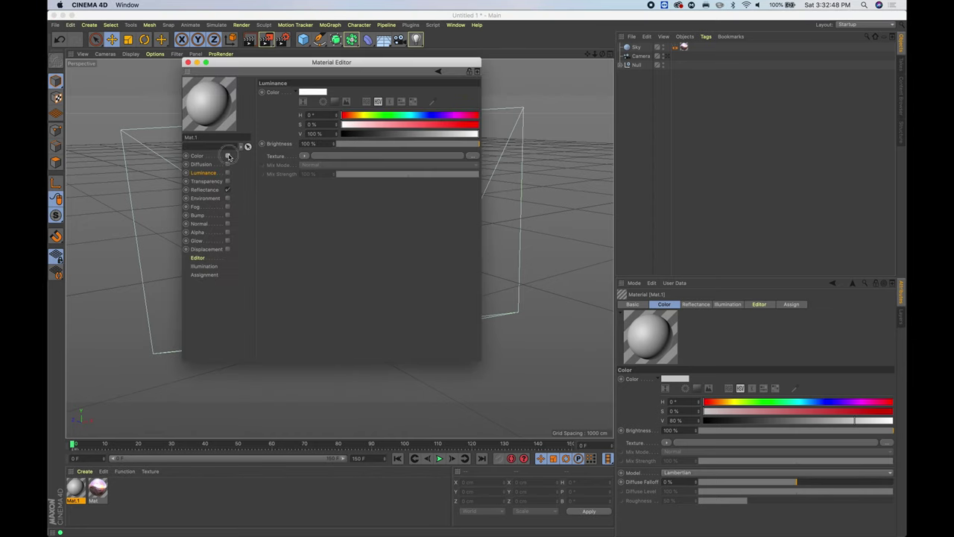
Add a GGX layer to the second material's Reflectance channel and close the material editor.
{"action": "left_click", "coordinate": [204, 191]}
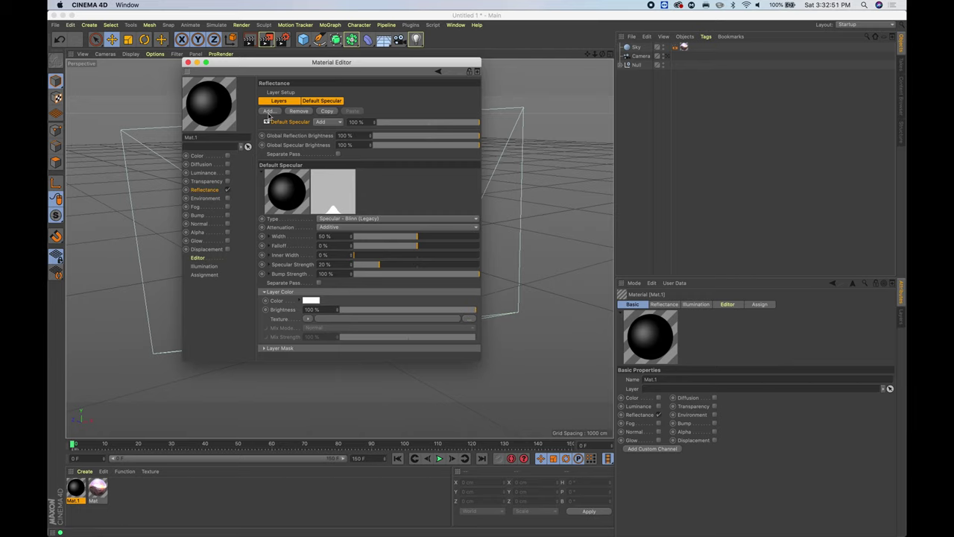
{"action": "left_click", "coordinate": [271, 112]}
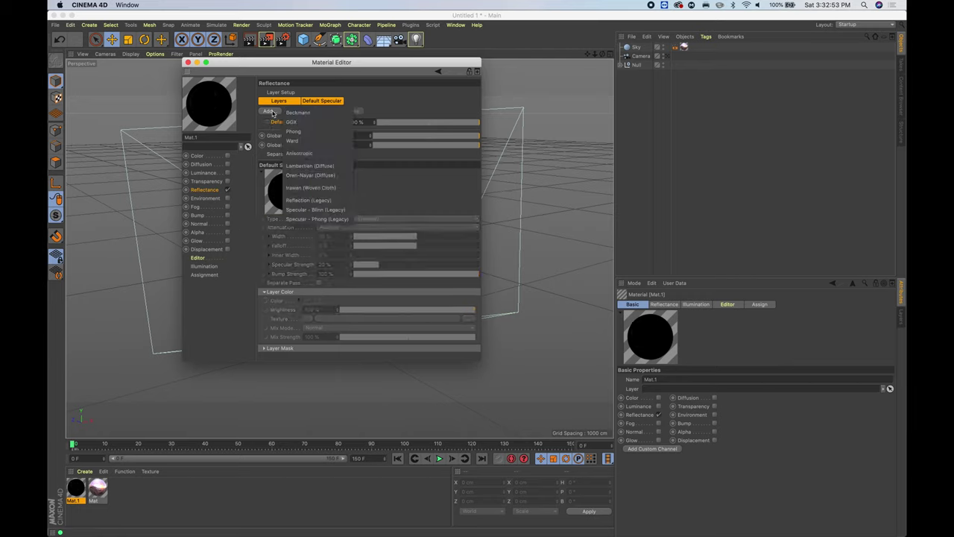
{"action": "left_click", "coordinate": [304, 123]}
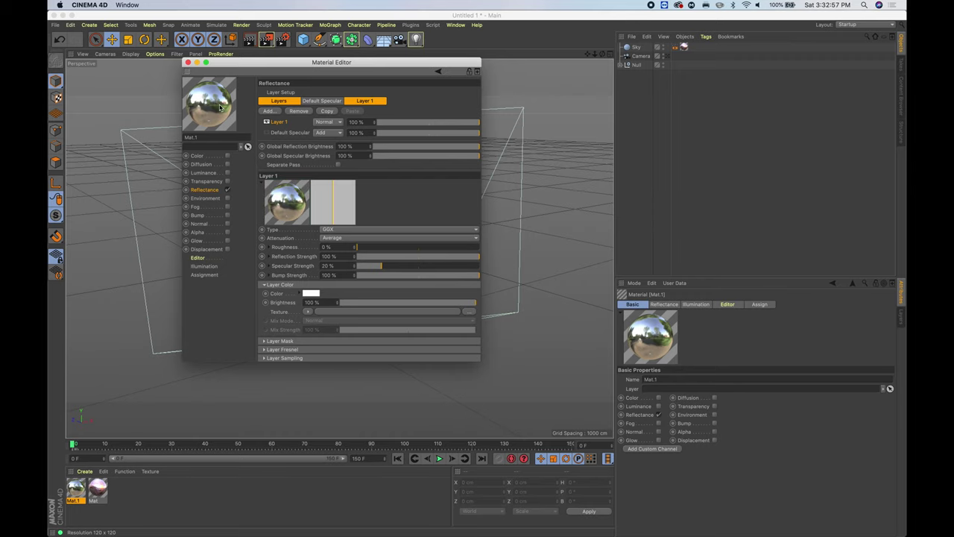
{"action": "left_click", "coordinate": [188, 62]}
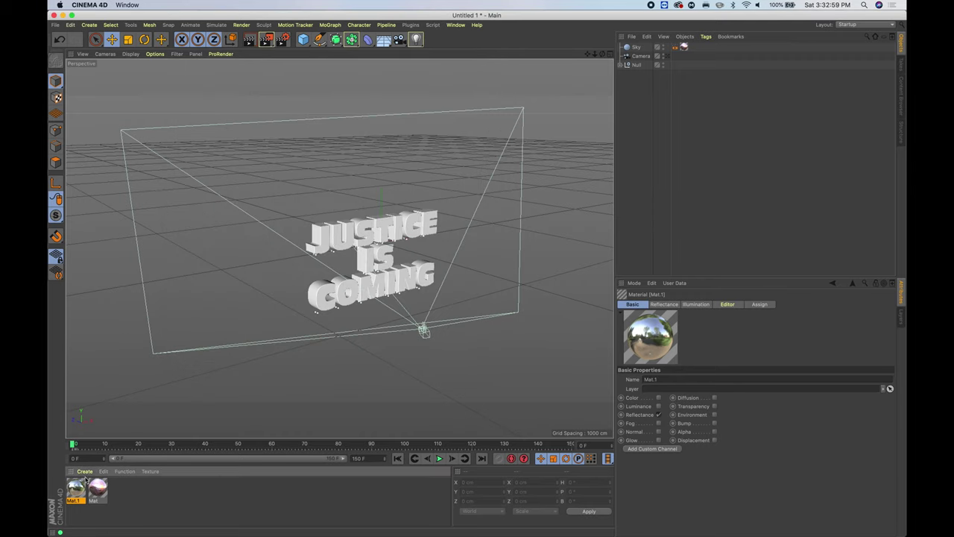
Expand the Null and rename the two MoText objects under the Boole, the first as Chrome and the second as Black.
{"action": "left_click", "coordinate": [622, 65]}
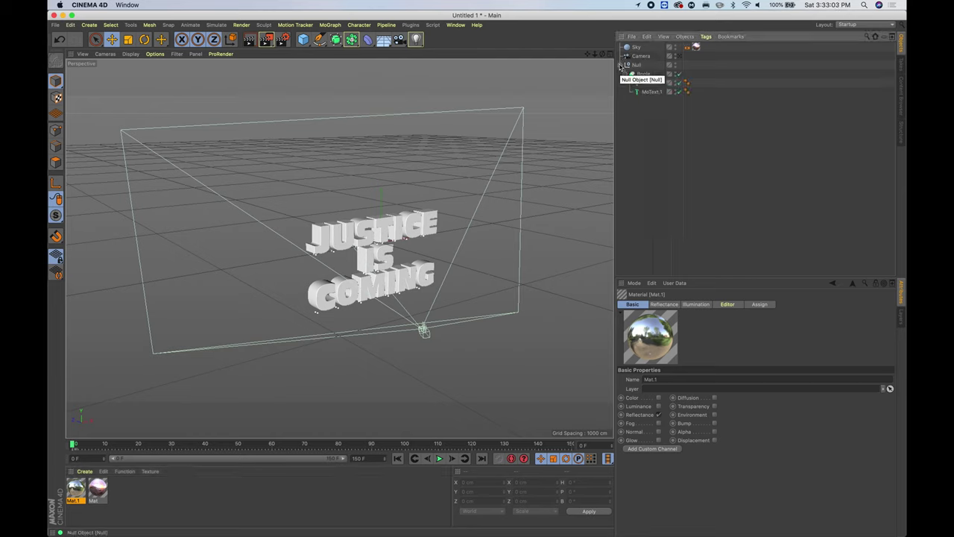
{"action": "left_click", "coordinate": [650, 83]}
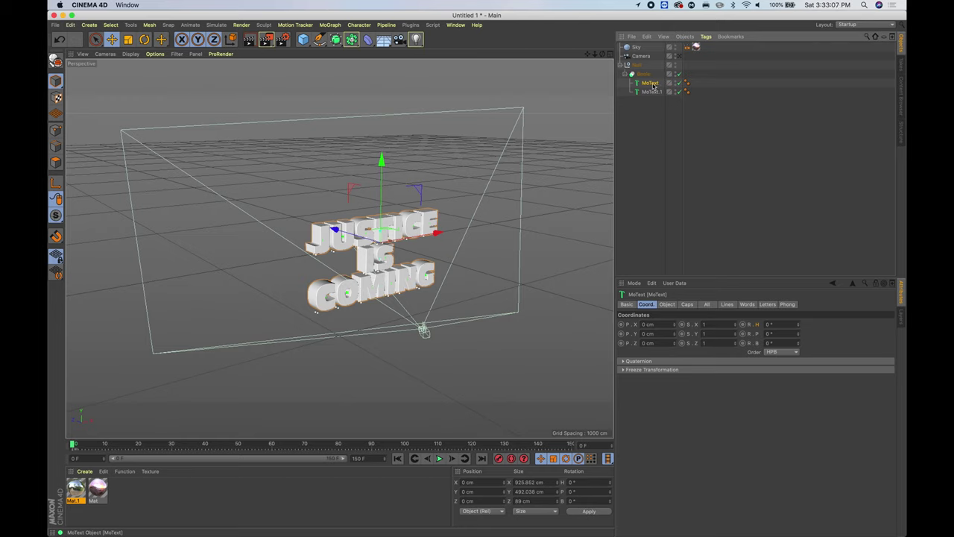
{"action": "double_click", "coordinate": [651, 85]}
{"action": "type", "text": "Chro"}
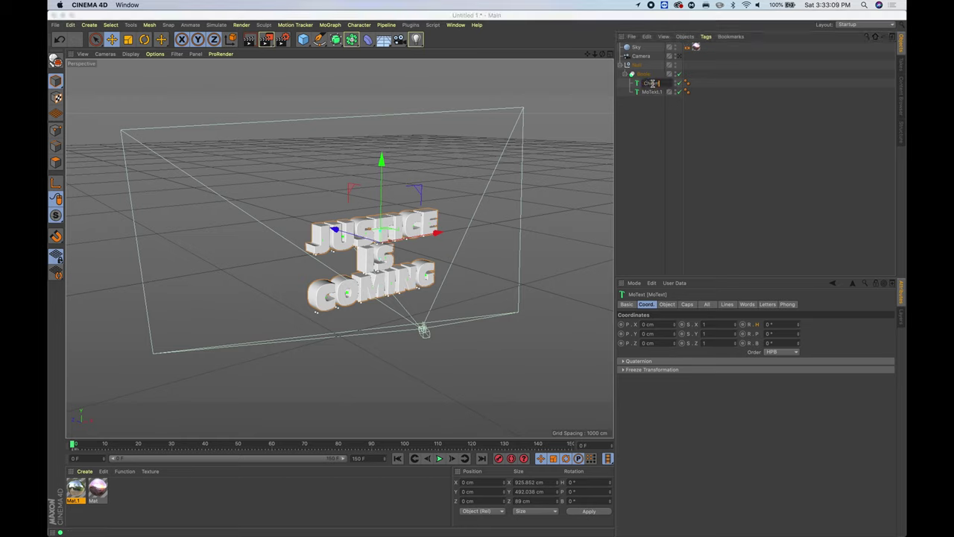
{"action": "type", "text": "me"}
{"action": "key", "text": "Return"}
{"action": "double_click", "coordinate": [650, 92]}
{"action": "type", "text": "B"}
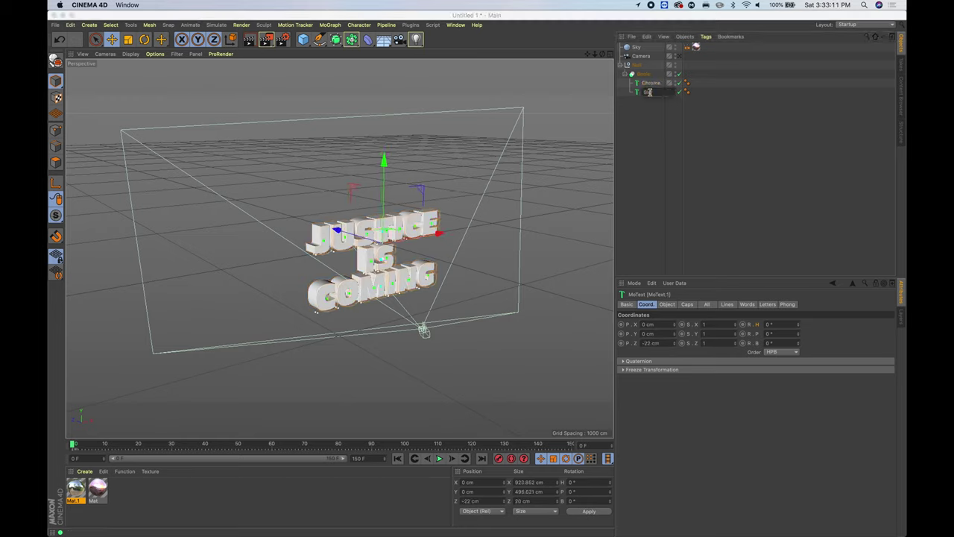
{"action": "type", "text": "lack"}
{"action": "key", "text": "Return"}
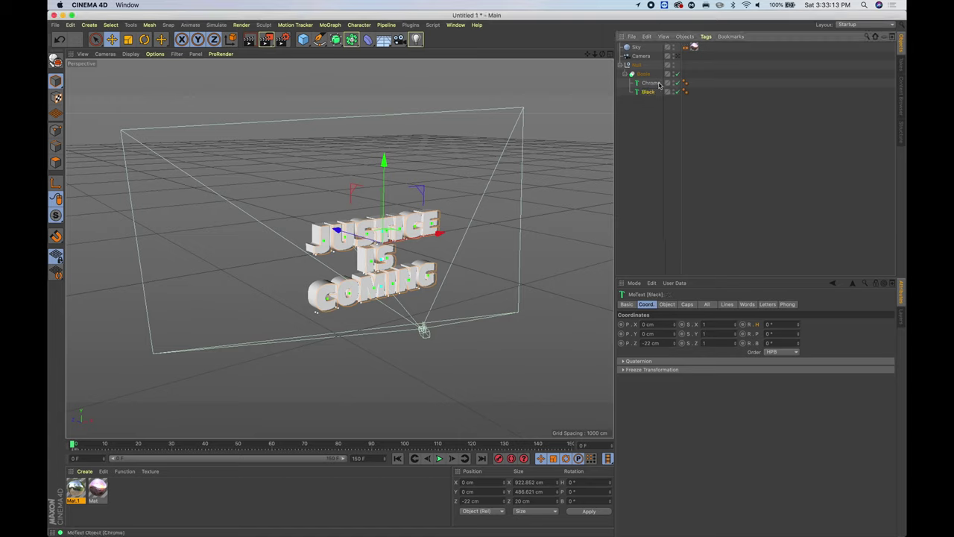
Apply the GGX reflective material to the Chrome text object, clear the selection and inspect the title.
{"action": "left_click_drag", "start_coordinate": [76, 492], "coordinate": [652, 83]}
{"action": "left_click", "coordinate": [656, 119]}
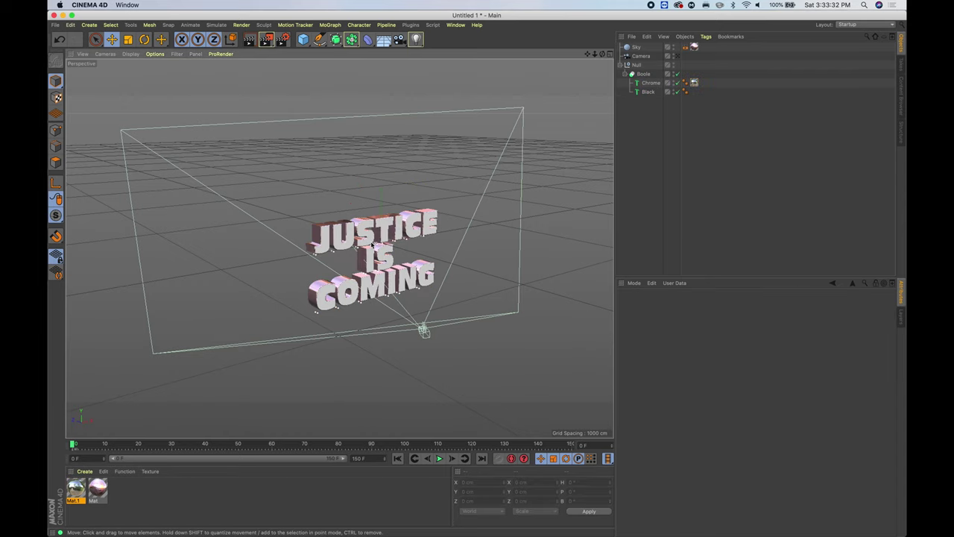
{"action": "scroll", "coordinate": [355, 220], "scroll_direction": "up", "scroll_amount": 10}
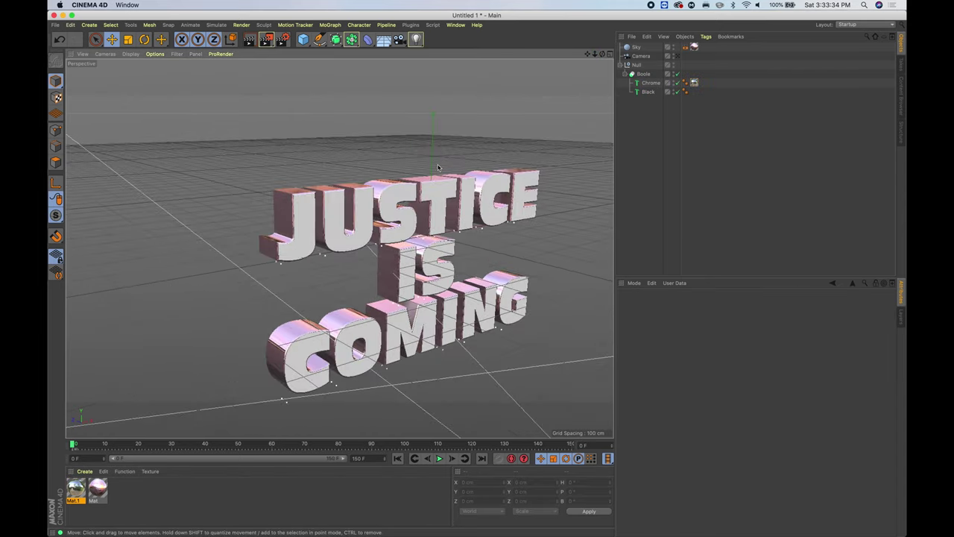
{"action": "left_click_drag", "start_coordinate": [355, 221], "coordinate": [330, 228], "text": "alt"}
{"action": "left_click_drag", "start_coordinate": [594, 54], "coordinate": [574, 83]}
{"action": "left_click_drag", "start_coordinate": [412, 289], "coordinate": [395, 320], "text": "alt"}
Duplicate the GGX reflective material and name the copy Black.
{"action": "left_click", "coordinate": [77, 491]}
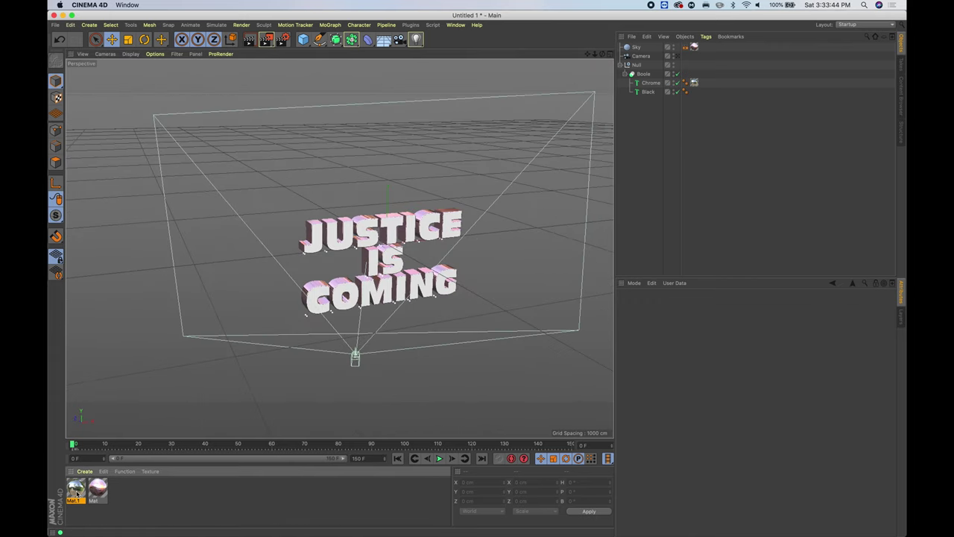
{"action": "key", "text": "super+c"}
{"action": "key", "text": "super+v"}
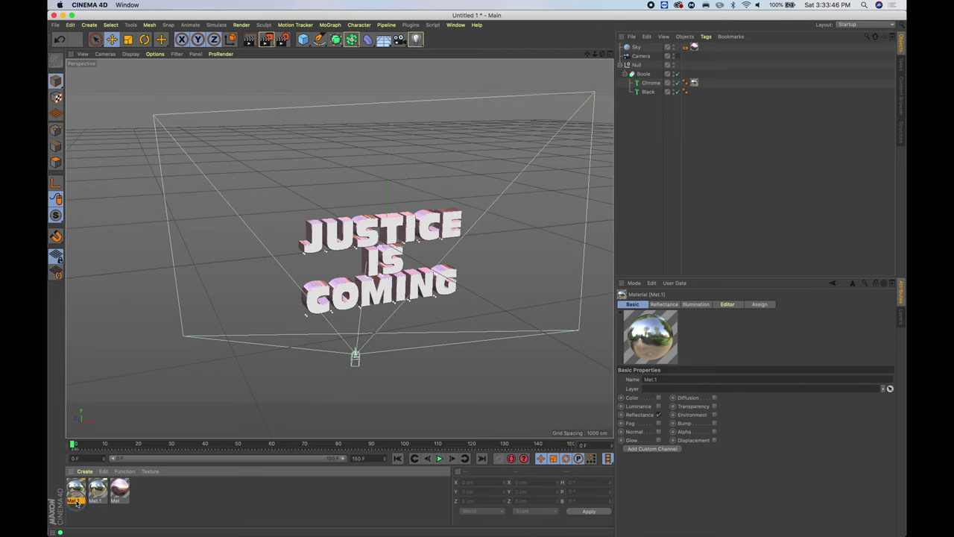
{"action": "double_click", "coordinate": [76, 500]}
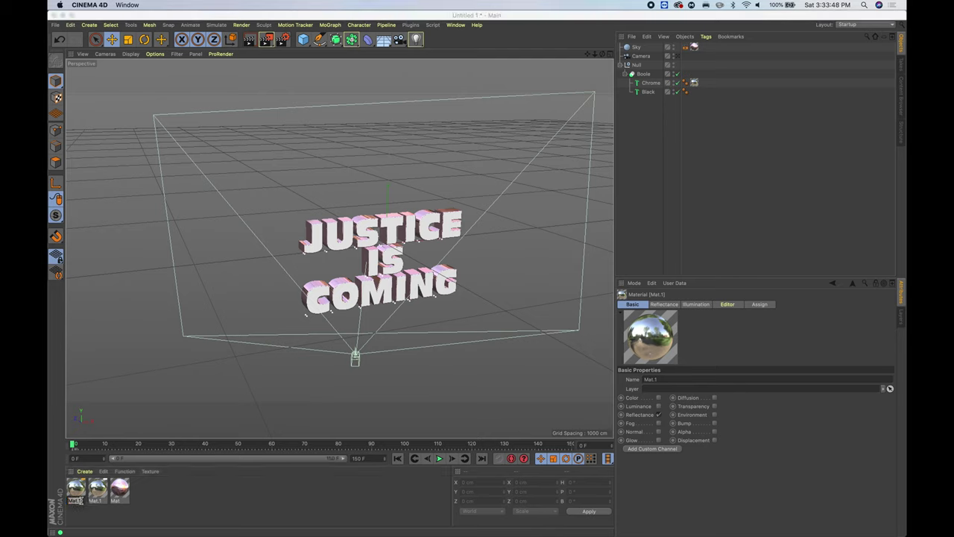
{"action": "type", "text": "Black"}
{"action": "key", "text": "Return"}
Lower the strength of Layer 1 in the Black material's Reflectance channel to 32% and close the editor.
{"action": "double_click", "coordinate": [78, 492]}
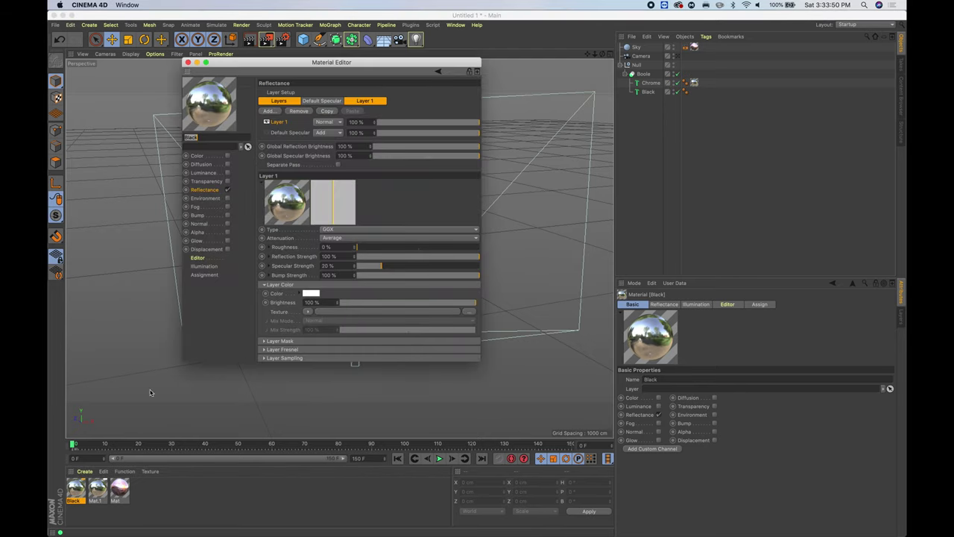
{"action": "left_click", "coordinate": [414, 124]}
{"action": "mouse_move", "coordinate": [414, 123]}
{"action": "left_mouse_down"}
{"action": "mouse_move", "coordinate": [393, 125]}
{"action": "mouse_move", "coordinate": [410, 124]}
{"action": "left_mouse_up"}
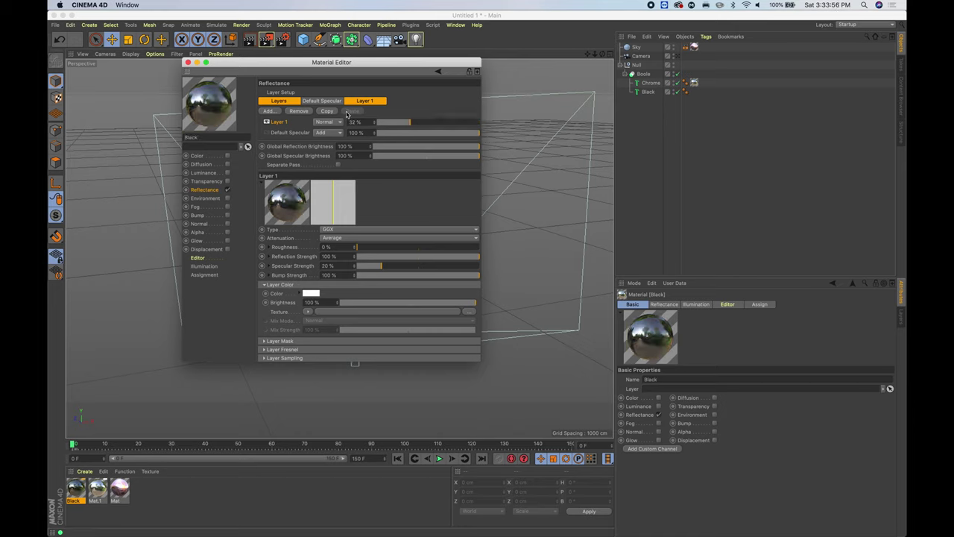
{"action": "left_click", "coordinate": [188, 62]}
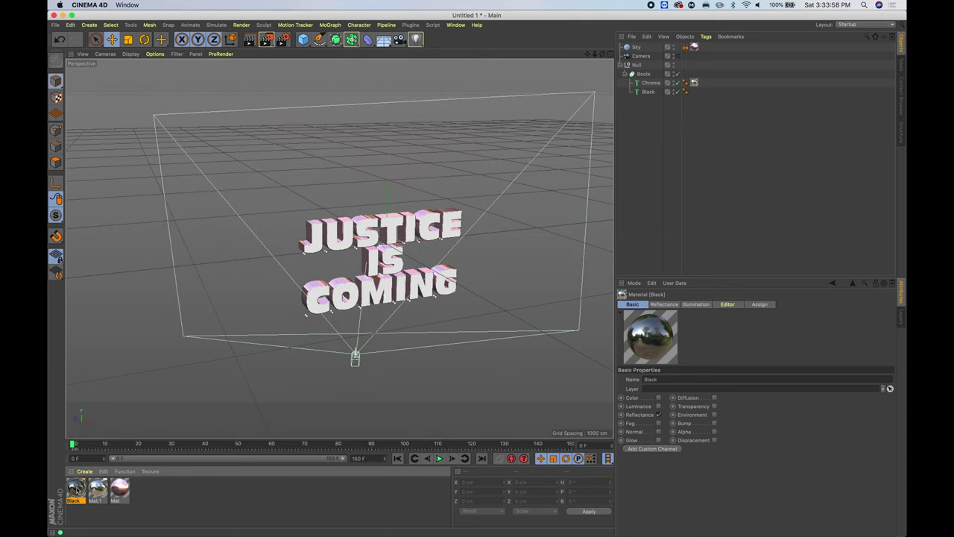
Apply the Black material to the Black text object and view the title from another angle.
{"action": "left_click_drag", "start_coordinate": [77, 488], "coordinate": [648, 94]}
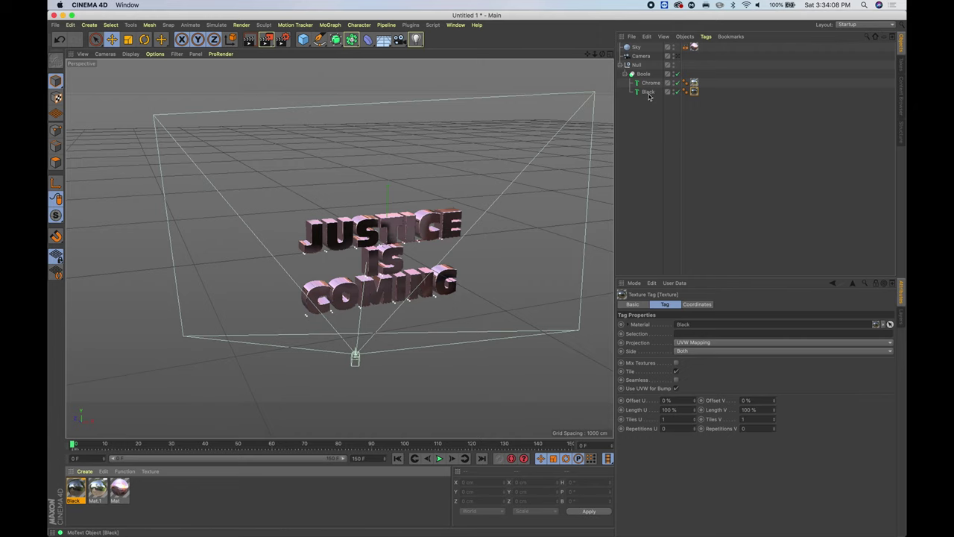
{"action": "left_click_drag", "start_coordinate": [423, 275], "coordinate": [380, 291], "text": "alt"}
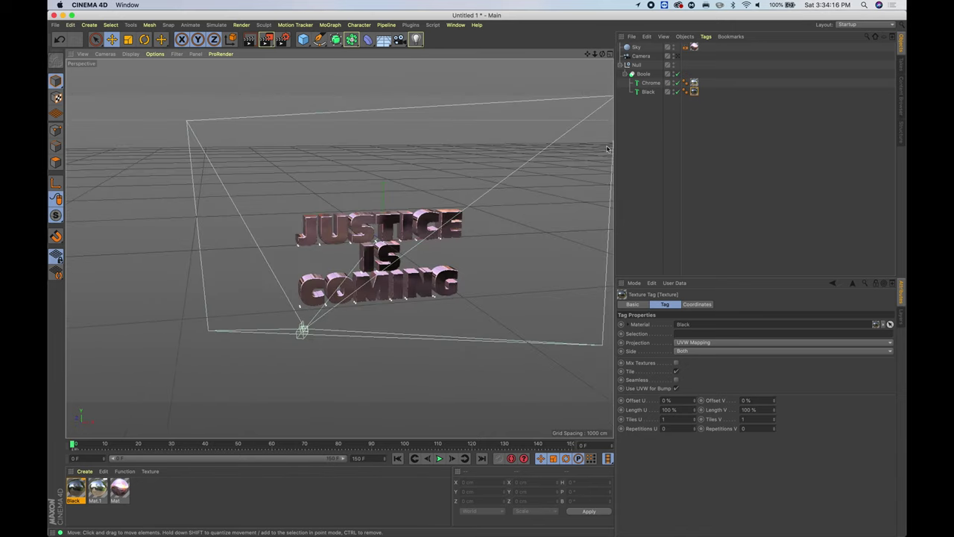
Add a plane to the scene and rotate its pitch to 90° so it stands upright.
{"action": "left_click", "coordinate": [303, 40]}
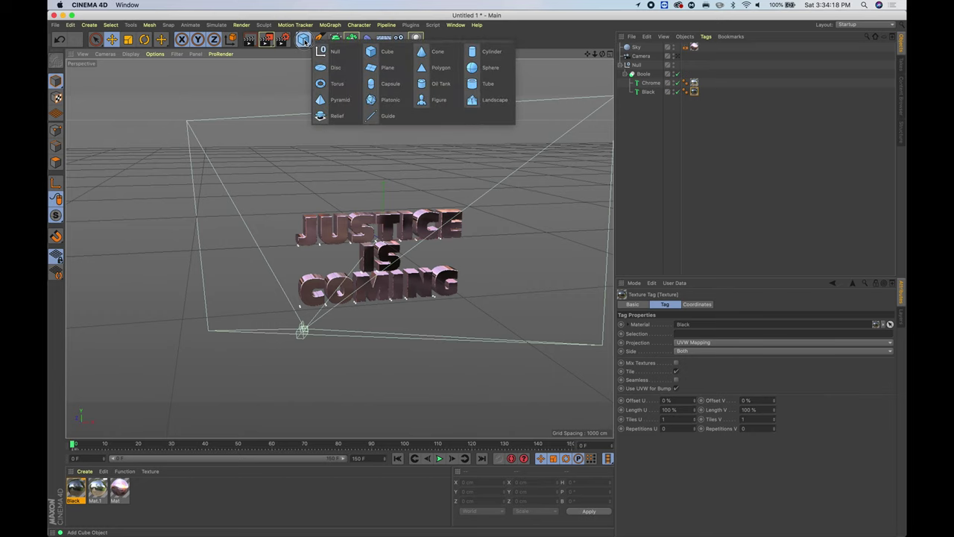
{"action": "left_click", "coordinate": [380, 68]}
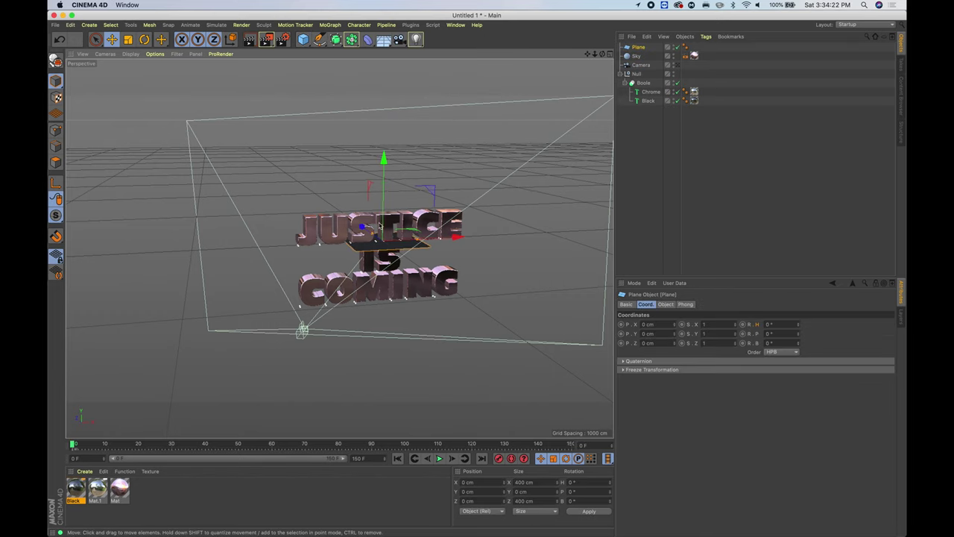
{"action": "left_click_drag", "start_coordinate": [379, 226], "coordinate": [391, 283], "text": "alt"}
{"action": "key", "text": "r"}
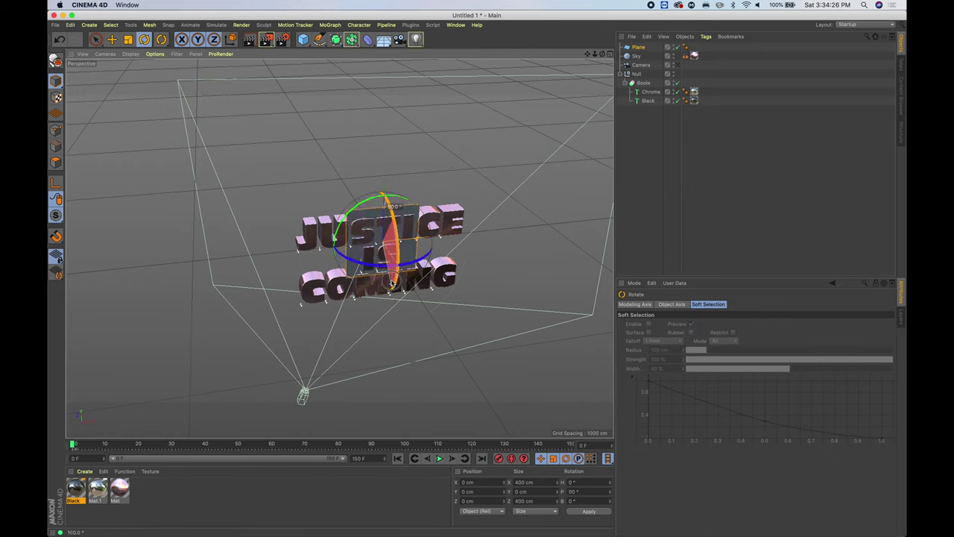
{"action": "key", "text": "9"}
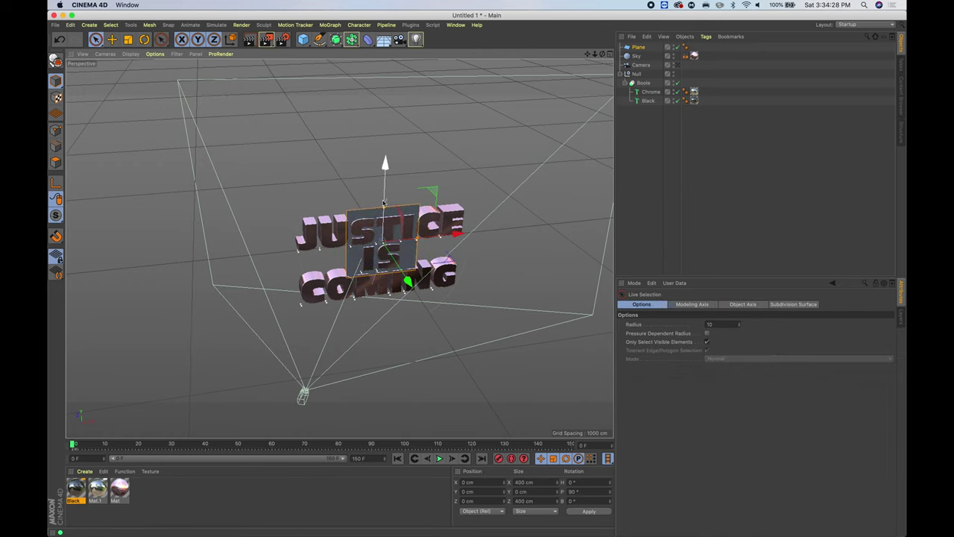
Enlarge the plane to about 1435 by 1858 cm and move it in front of the title to about X 581, Z -891 cm.
{"action": "left_click_drag", "start_coordinate": [383, 203], "coordinate": [412, 193]}
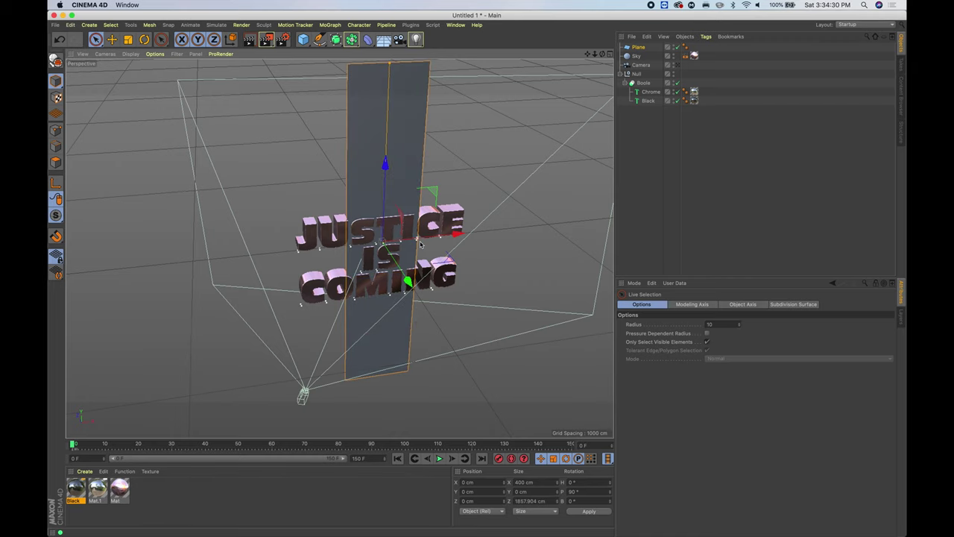
{"action": "left_click_drag", "start_coordinate": [421, 244], "coordinate": [503, 229]}
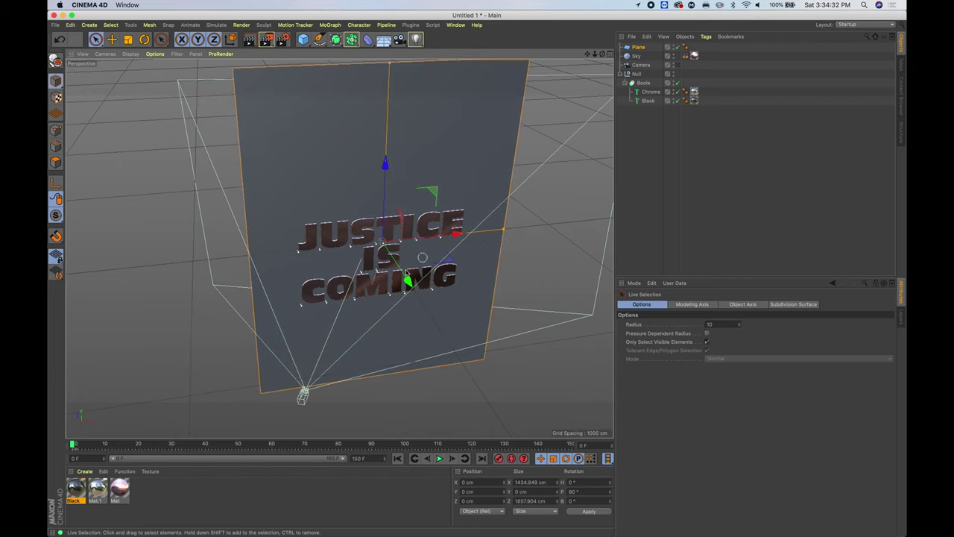
{"action": "scroll", "coordinate": [418, 284], "scroll_direction": "down", "scroll_amount": 5}
{"action": "left_click_drag", "start_coordinate": [417, 289], "coordinate": [458, 362]}
{"action": "left_click_drag", "start_coordinate": [507, 303], "coordinate": [600, 299]}
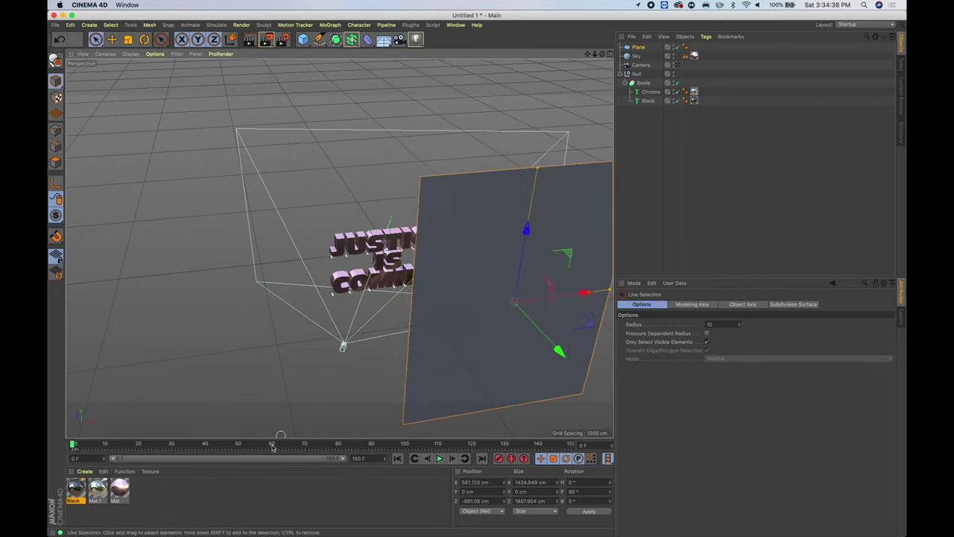
Create a material with only the Luminance channel enabled and apply it to the plane.
{"action": "double_click", "coordinate": [158, 495]}
{"action": "double_click", "coordinate": [74, 489]}
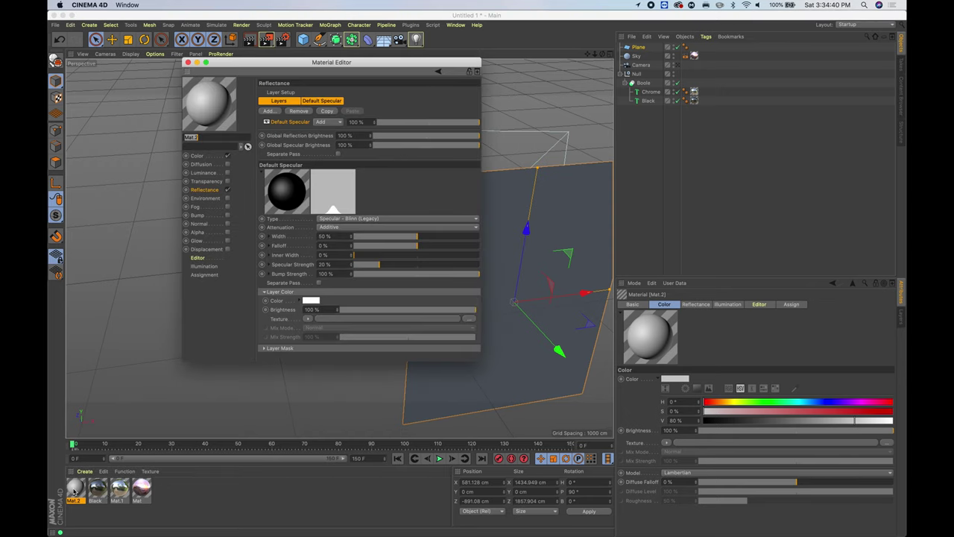
{"action": "left_click", "coordinate": [227, 155]}
{"action": "left_click", "coordinate": [227, 190]}
{"action": "left_click", "coordinate": [227, 172]}
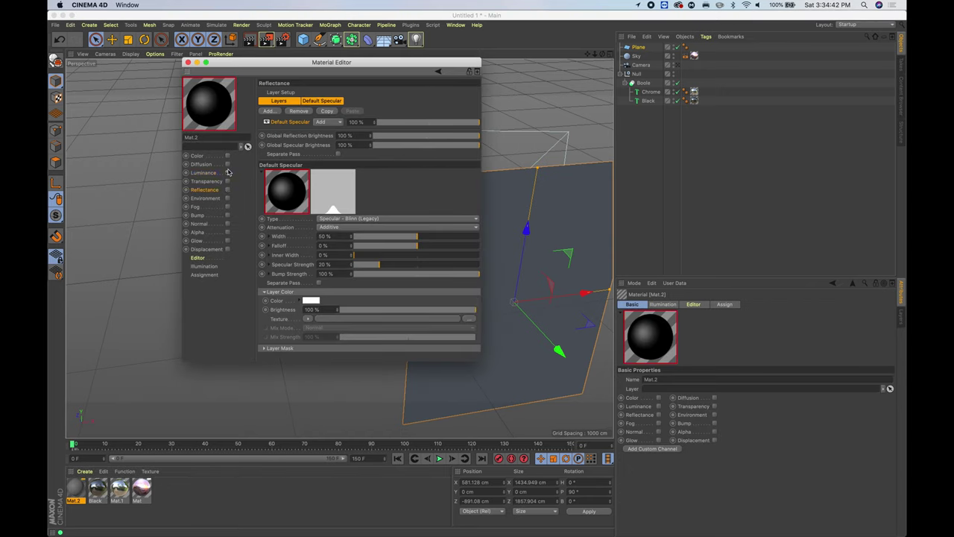
{"action": "left_click", "coordinate": [188, 62]}
{"action": "left_click_drag", "start_coordinate": [78, 487], "coordinate": [508, 329]}
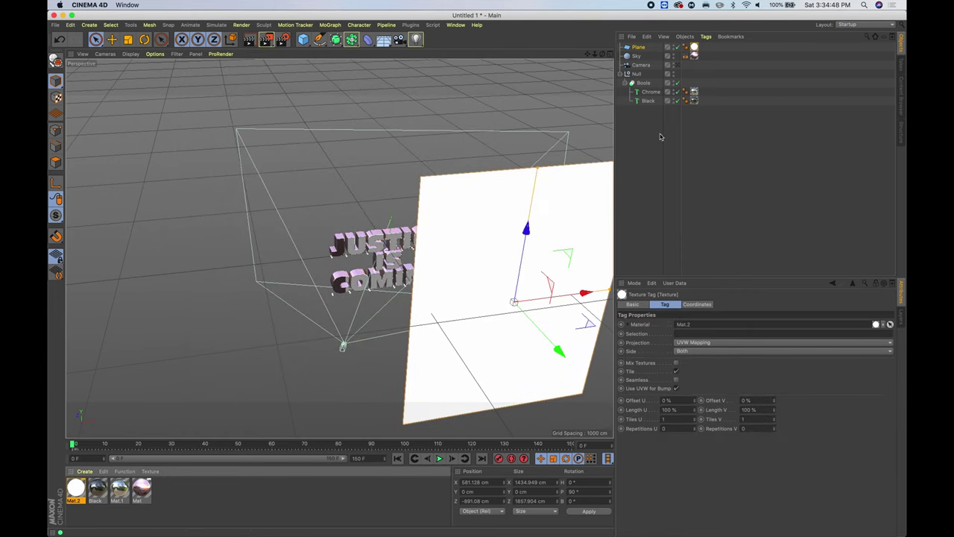
Look through the camera, show all four views, and move the plane sideways out of frame to about X 1216 cm.
{"action": "left_click", "coordinate": [677, 65]}
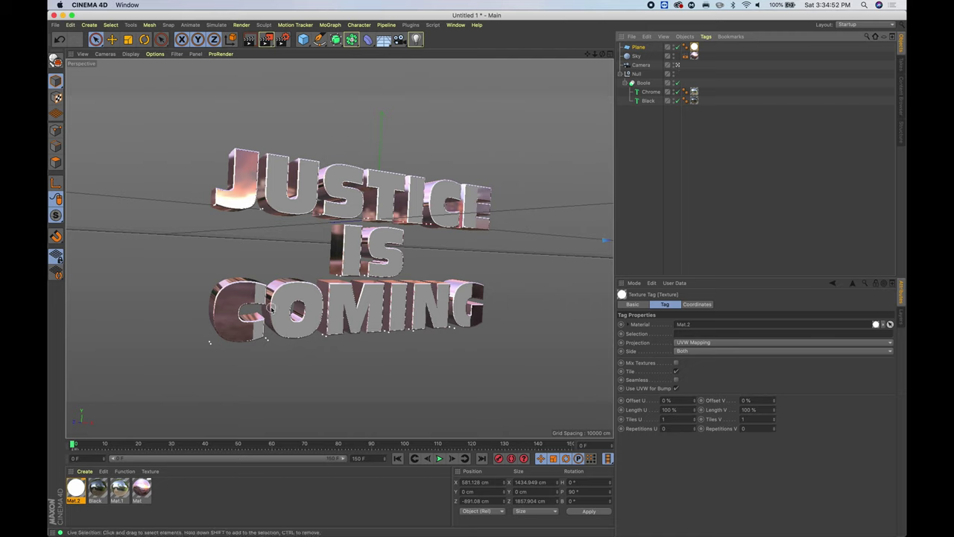
{"action": "left_click", "coordinate": [610, 57]}
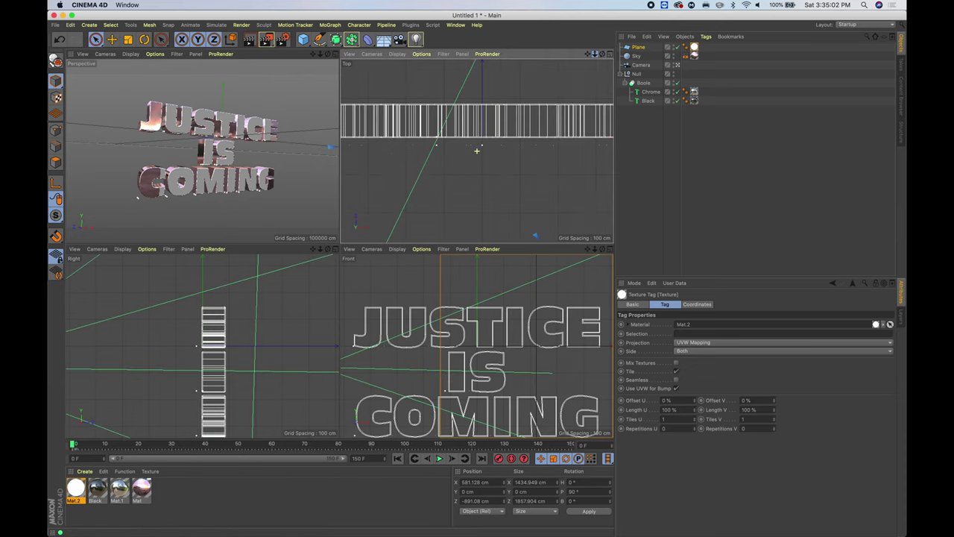
{"action": "scroll", "coordinate": [477, 150], "scroll_direction": "down", "scroll_amount": 6}
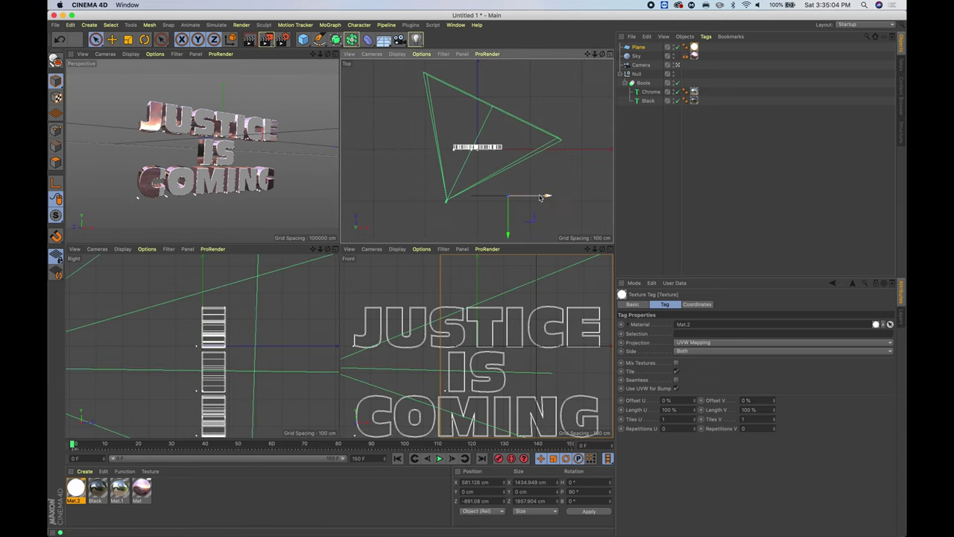
{"action": "left_click_drag", "start_coordinate": [541, 197], "coordinate": [573, 198]}
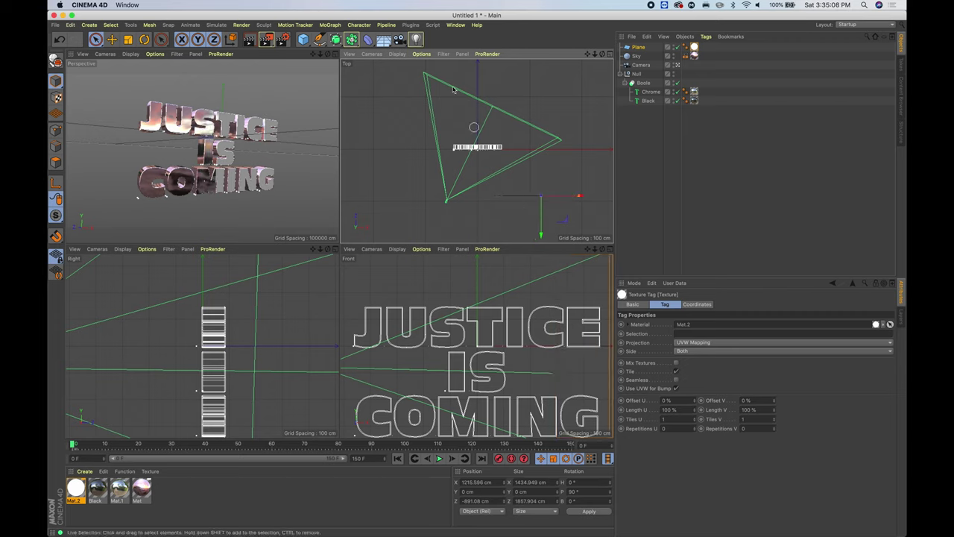
Rotate the plane in the Top view to a bank of about 36° so it angles toward the title.
{"action": "left_click", "coordinate": [143, 39]}
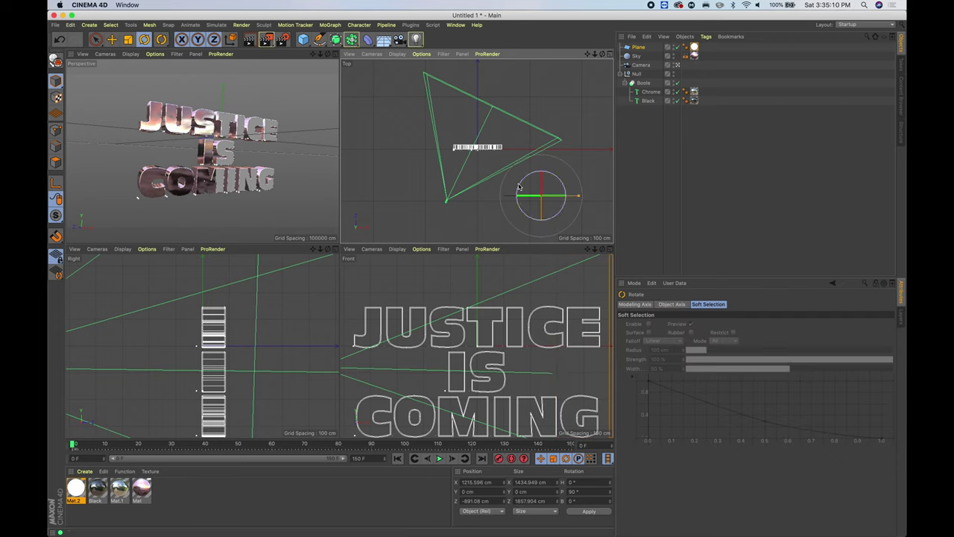
{"action": "left_click_drag", "start_coordinate": [519, 186], "coordinate": [514, 203]}
{"action": "left_click", "coordinate": [95, 40]}
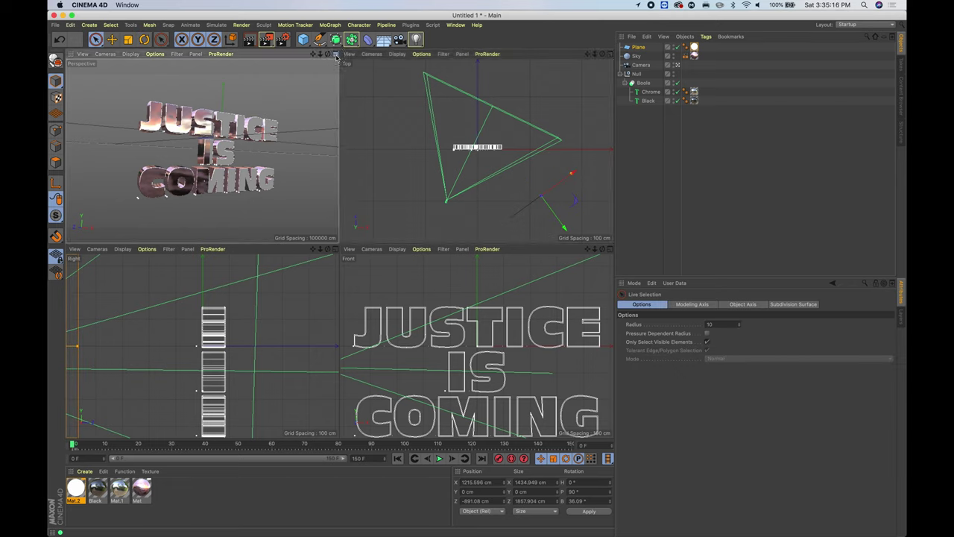
Maximize the camera view and play the animation to check the plane's reflections on the title.
{"action": "left_click", "coordinate": [335, 56]}
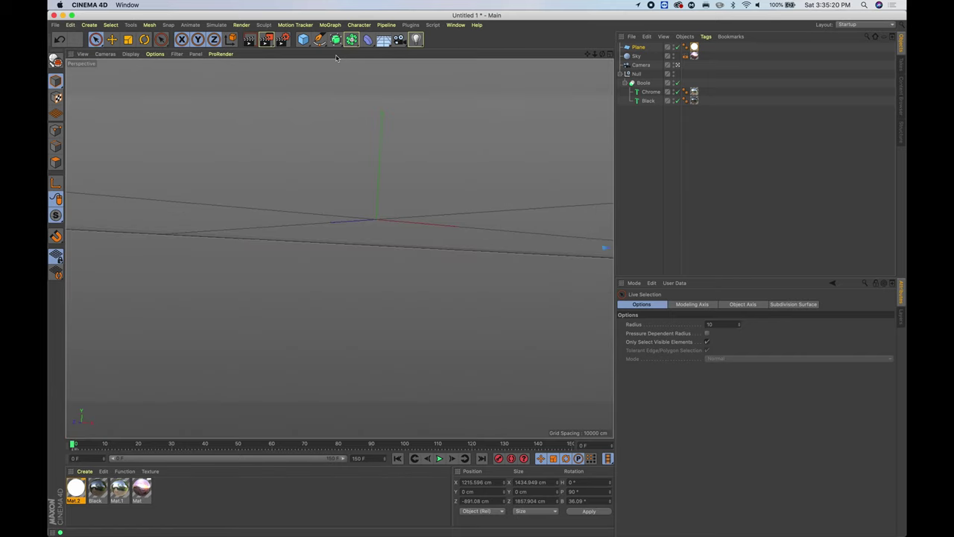
{"action": "left_click", "coordinate": [439, 458]}
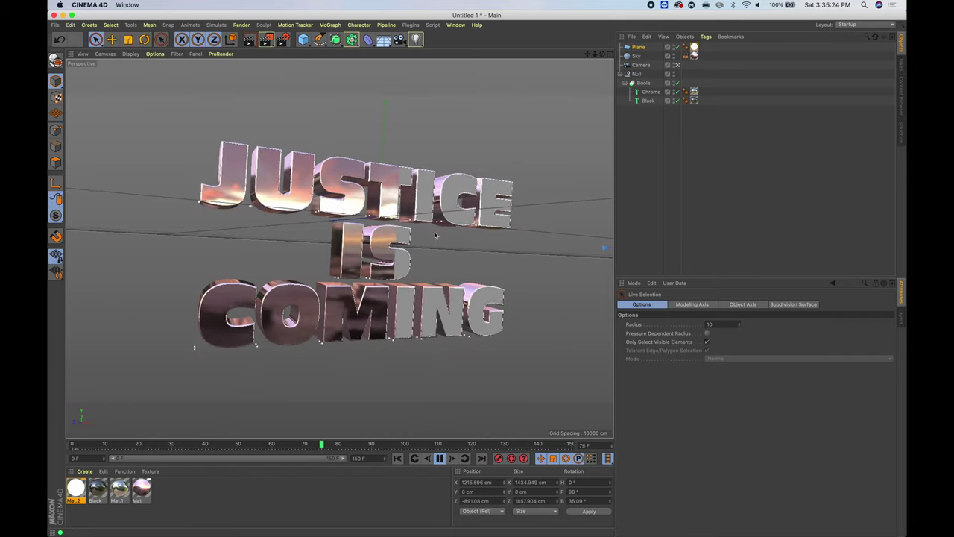
{"action": "left_click", "coordinate": [439, 458]}
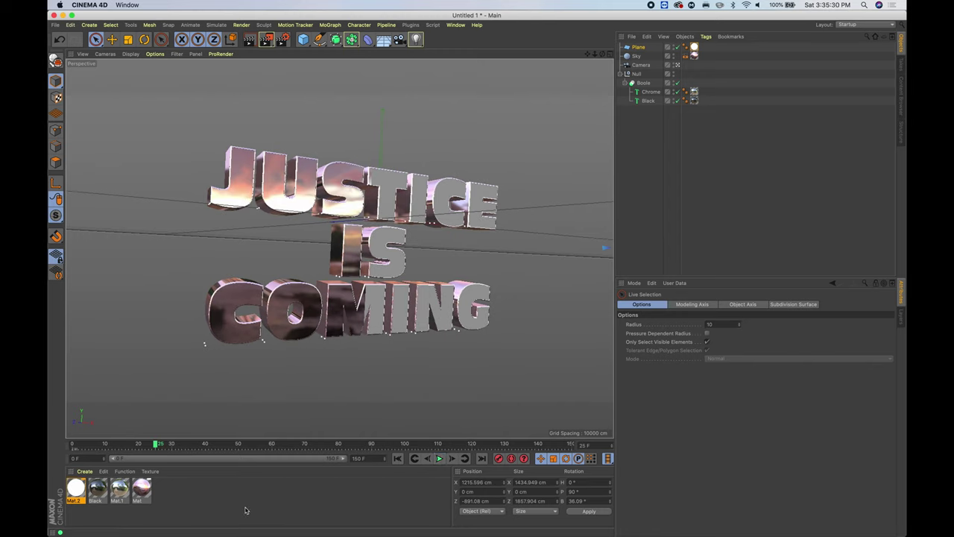
{"action": "left_click", "coordinate": [201, 509]}
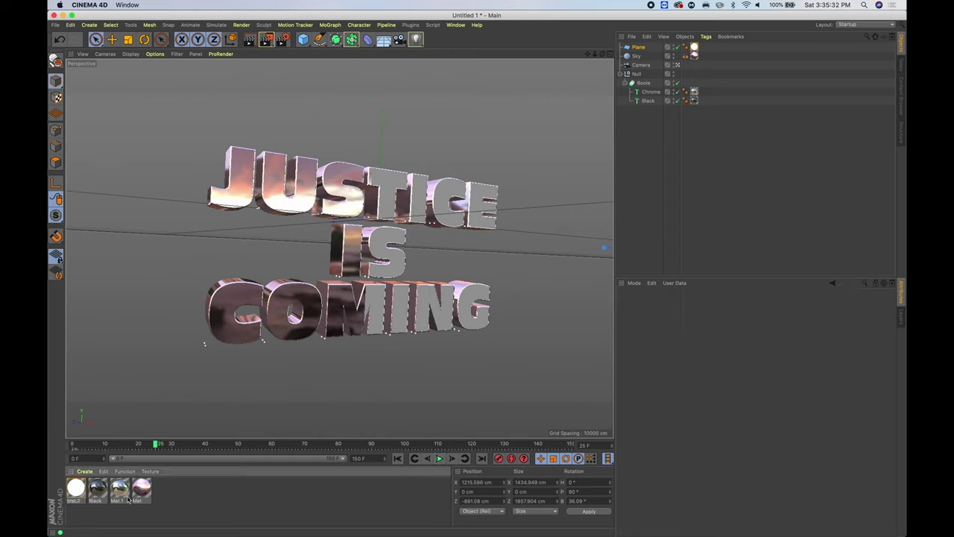
Set the Black material's reflectance Layer 1 strength to 100% and darken its layer color to near black.
{"action": "double_click", "coordinate": [97, 488]}
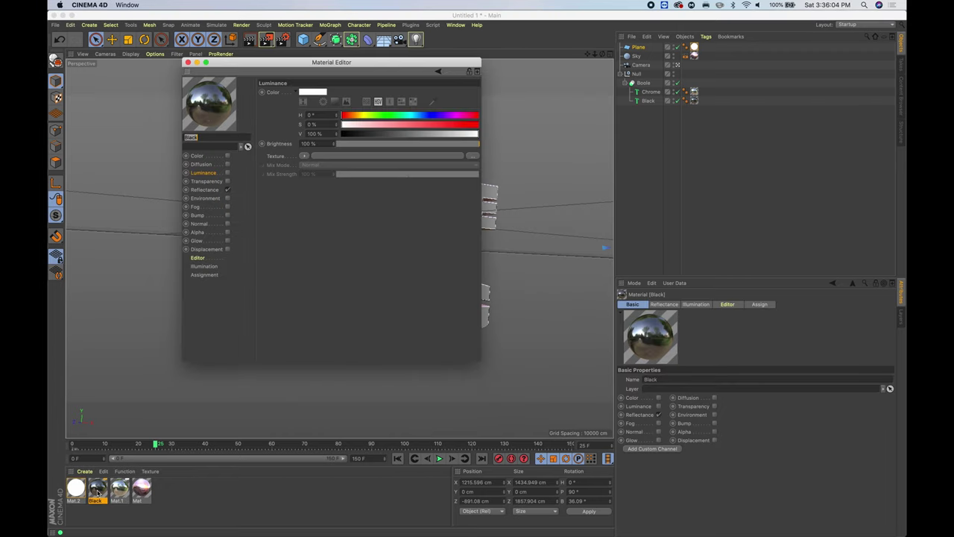
{"action": "left_click", "coordinate": [203, 190]}
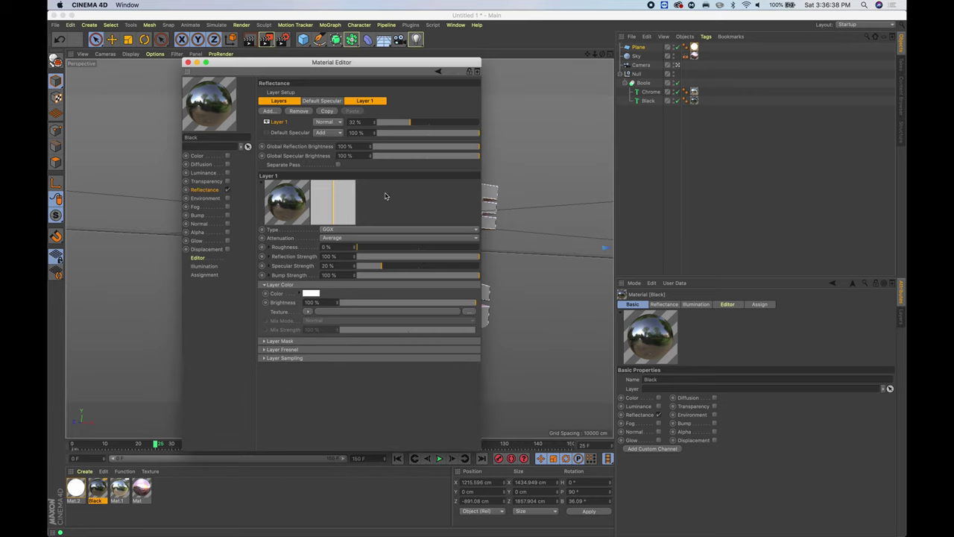
{"action": "left_click_drag", "start_coordinate": [418, 125], "coordinate": [483, 126]}
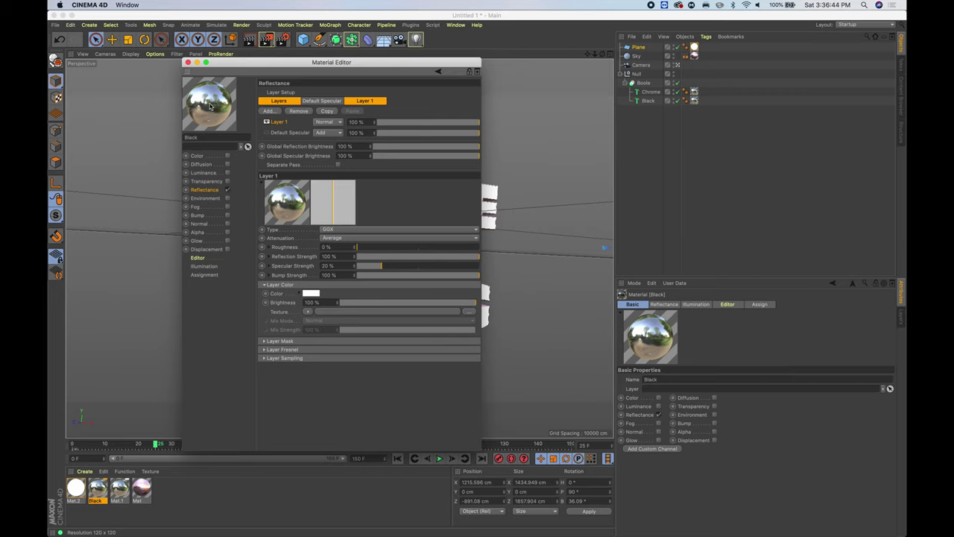
{"action": "left_click", "coordinate": [310, 293]}
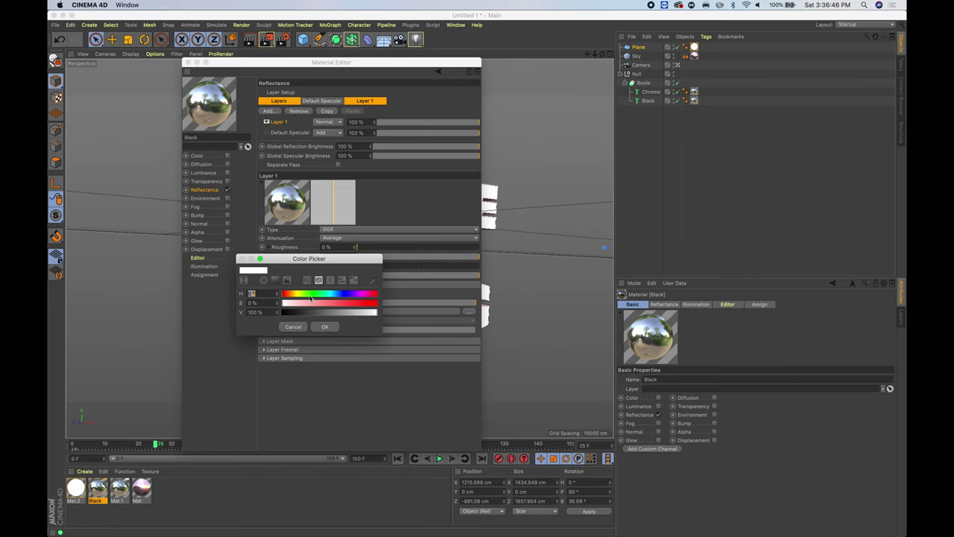
{"action": "left_click_drag", "start_coordinate": [309, 316], "coordinate": [269, 316]}
{"action": "left_click", "coordinate": [328, 328]}
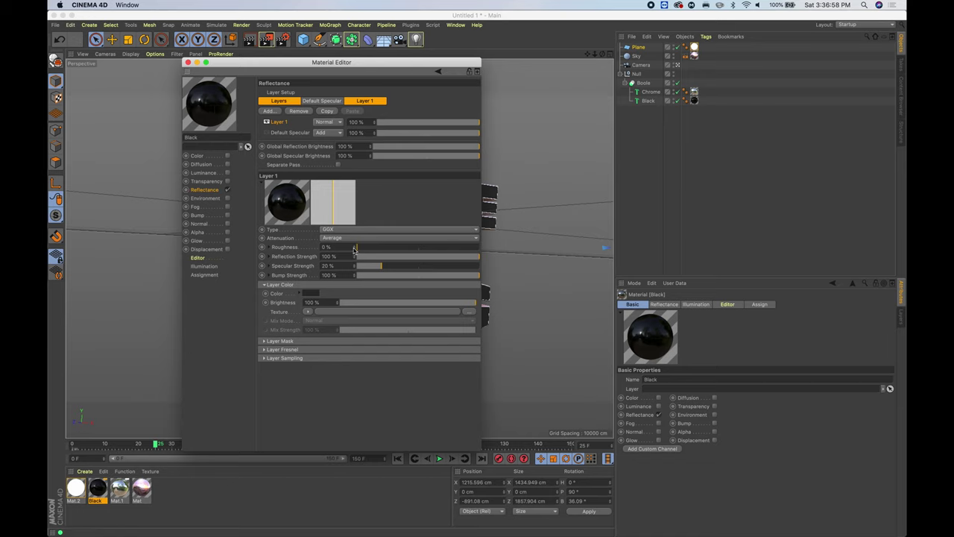
Set the Black material's Layer 1 roughness to 12% and specular strength to 0%.
{"action": "left_click_drag", "start_coordinate": [354, 249], "coordinate": [373, 248]}
{"action": "left_click_drag", "start_coordinate": [371, 269], "coordinate": [352, 266]}
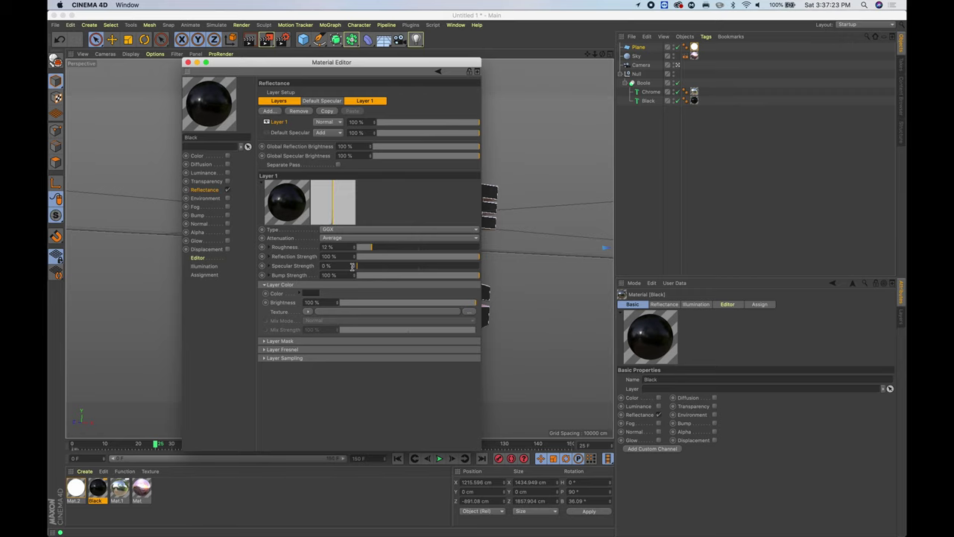
{"action": "left_click", "coordinate": [188, 63]}
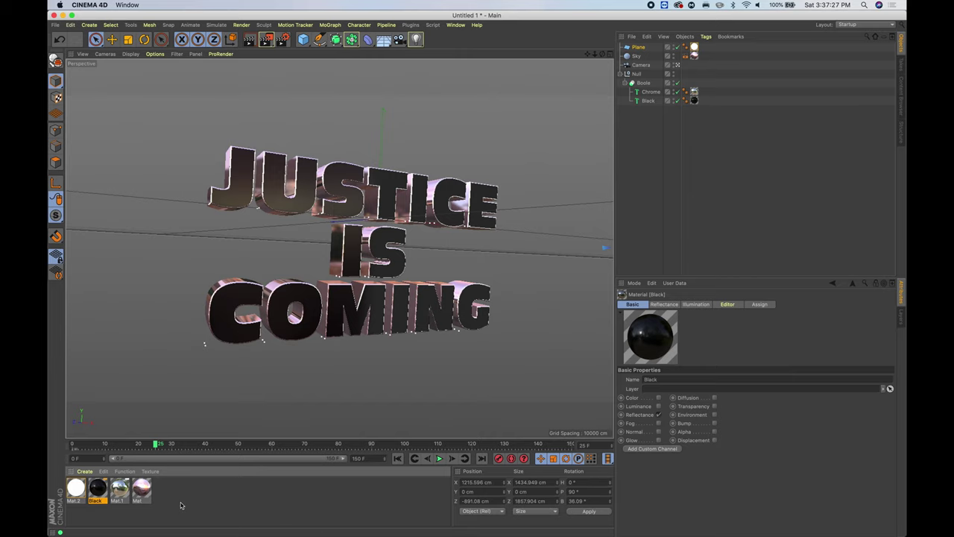
Give Mat.1's reflectance Layer 1 a roughness of 14%, a Conductor Fresnel with the Iron preset, and 0% specular strength.
{"action": "double_click", "coordinate": [119, 488]}
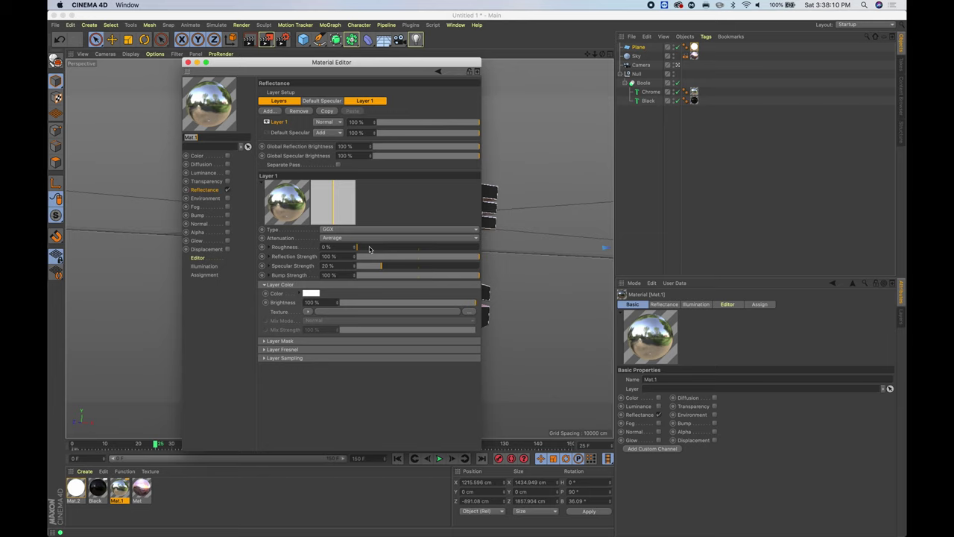
{"action": "left_click_drag", "start_coordinate": [356, 248], "coordinate": [375, 250]}
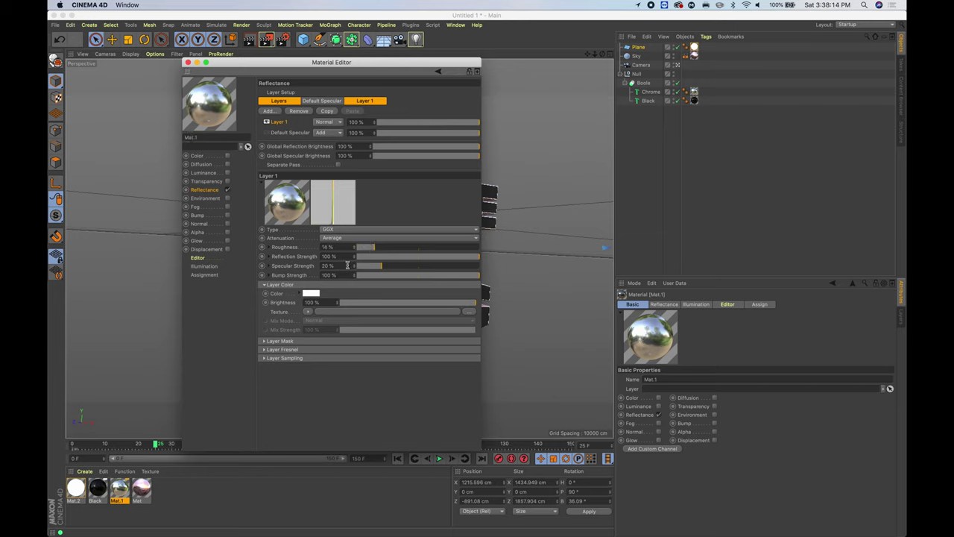
{"action": "left_click", "coordinate": [264, 350]}
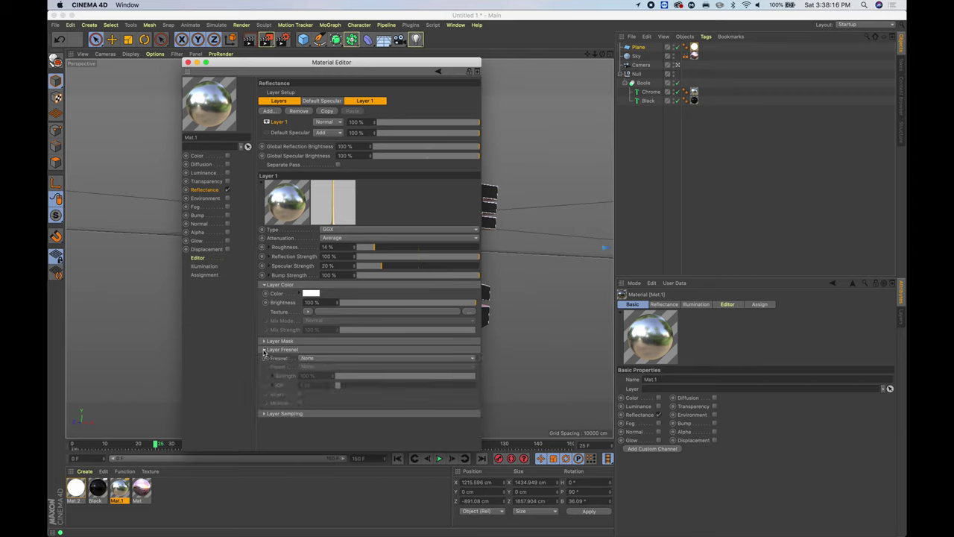
{"action": "left_click", "coordinate": [305, 358]}
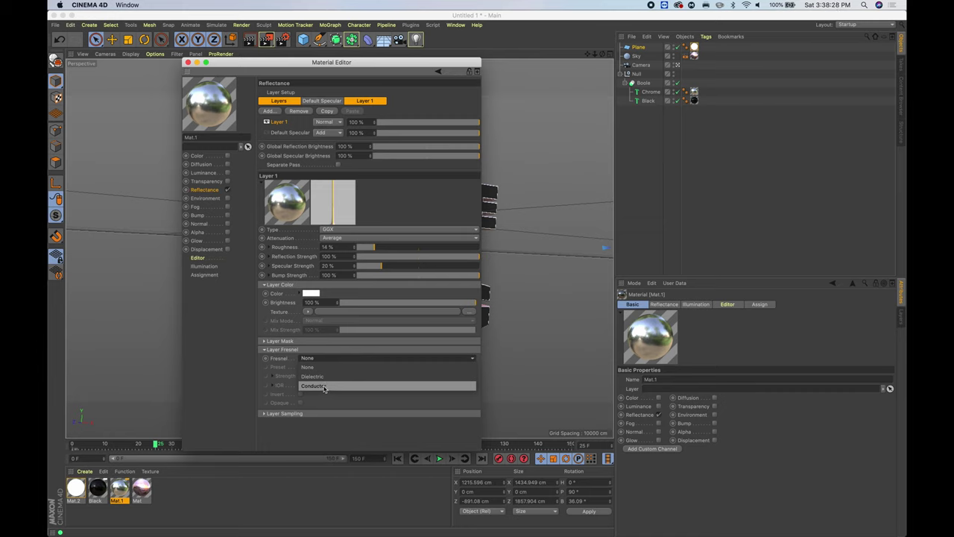
{"action": "left_click", "coordinate": [324, 386]}
{"action": "left_click", "coordinate": [326, 368]}
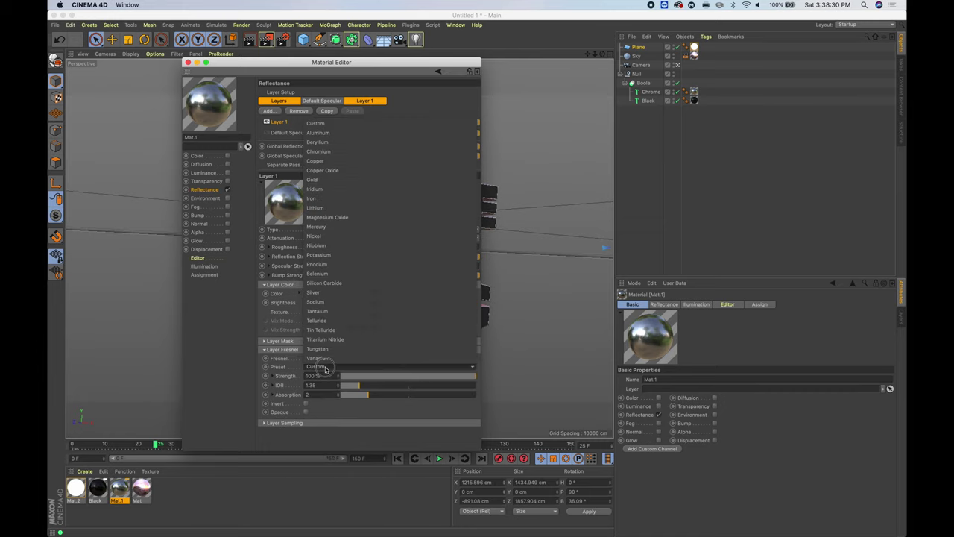
{"action": "left_click", "coordinate": [336, 198]}
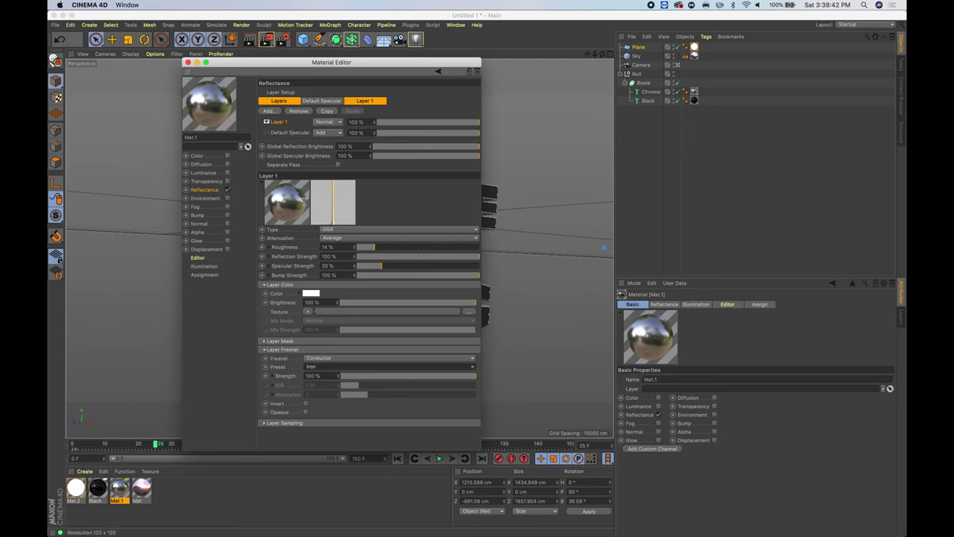
{"action": "left_click_drag", "start_coordinate": [365, 269], "coordinate": [345, 269]}
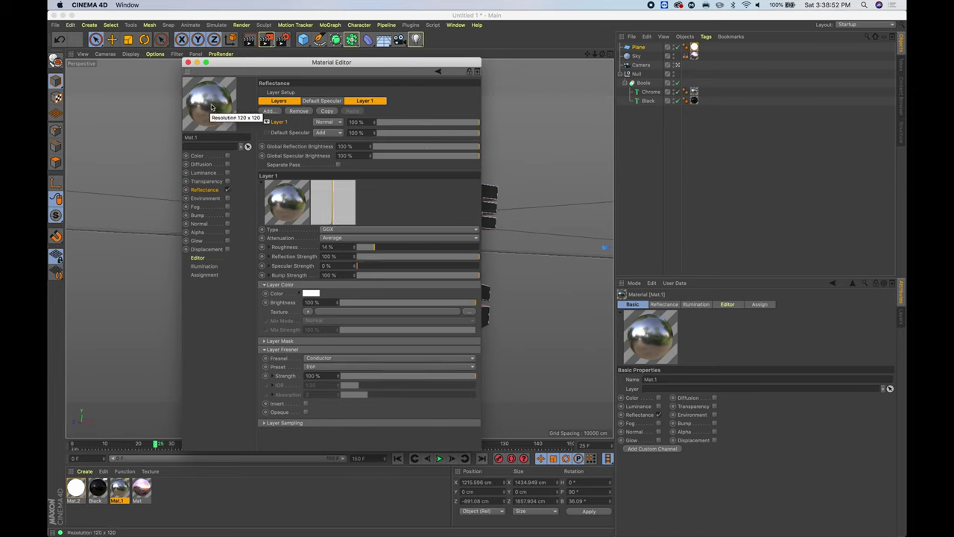
{"action": "left_click", "coordinate": [188, 63]}
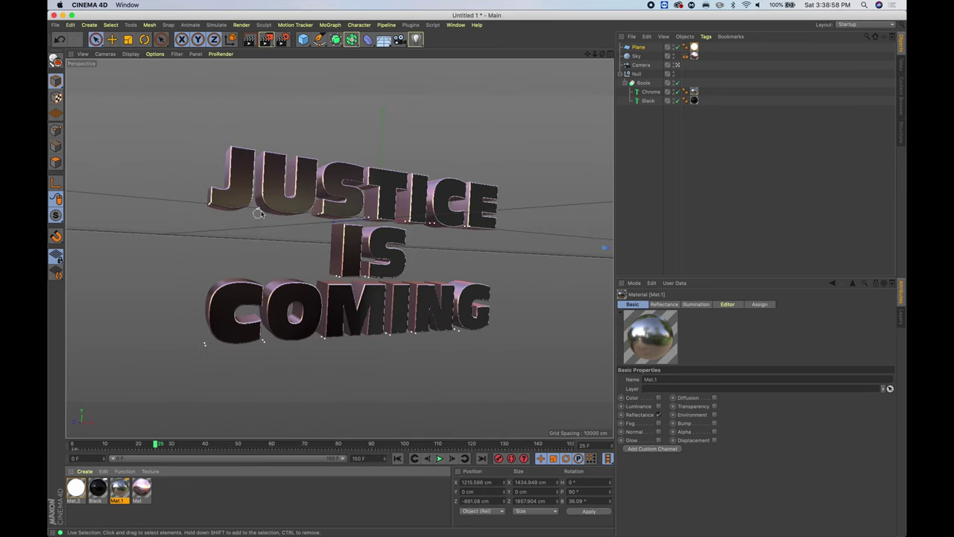
Switch the render settings to the Physical renderer and set its sampling quality to Medium.
{"action": "left_click", "coordinate": [284, 41]}
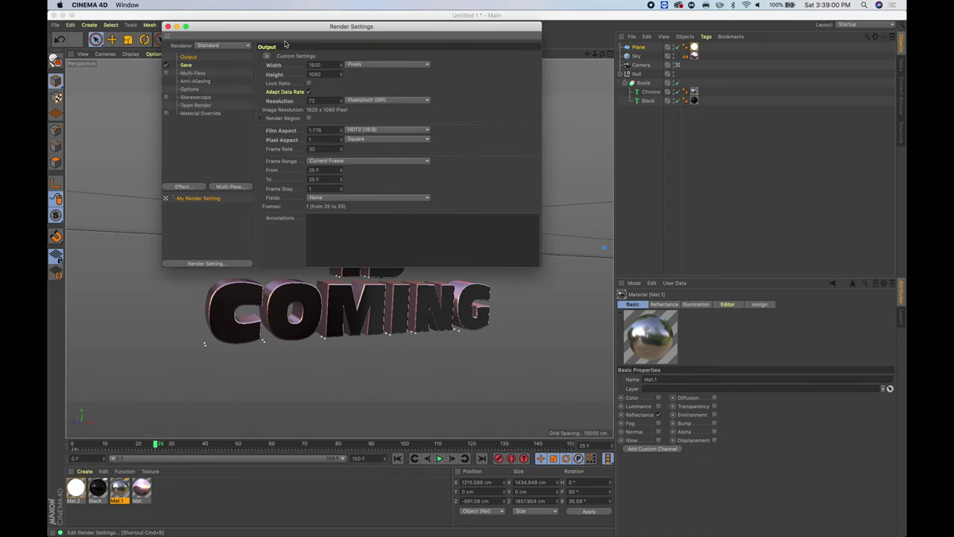
{"action": "left_click", "coordinate": [226, 46]}
{"action": "left_click", "coordinate": [219, 65]}
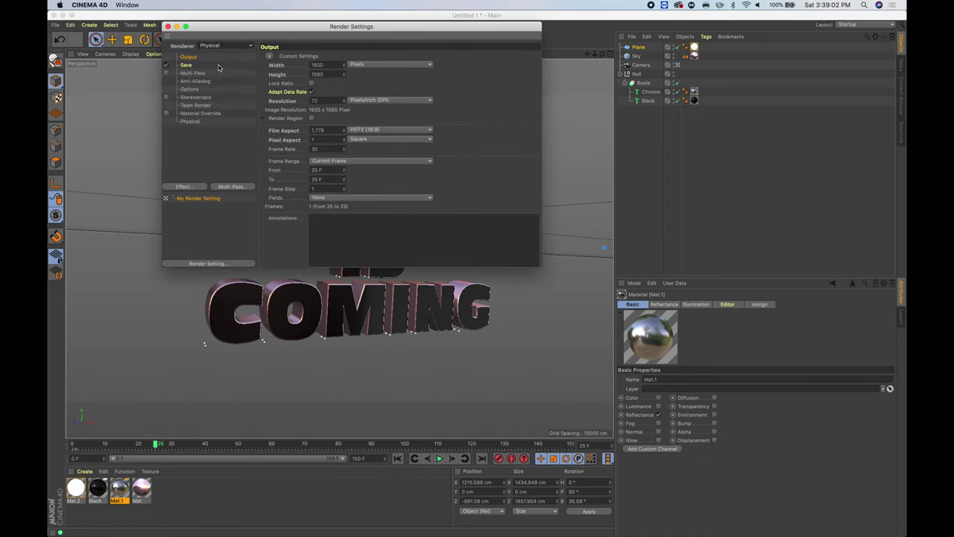
{"action": "left_click", "coordinate": [192, 121]}
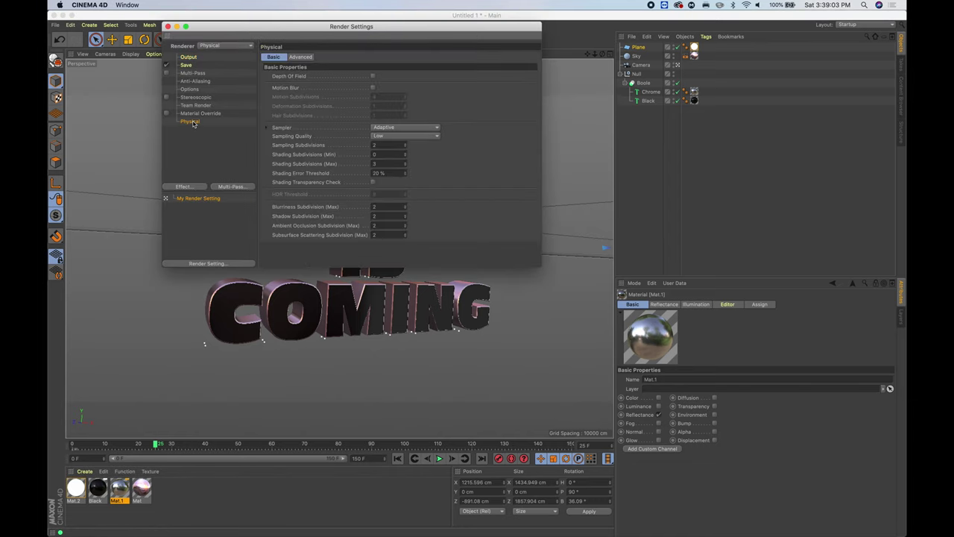
{"action": "left_click", "coordinate": [397, 136]}
{"action": "left_click", "coordinate": [394, 163]}
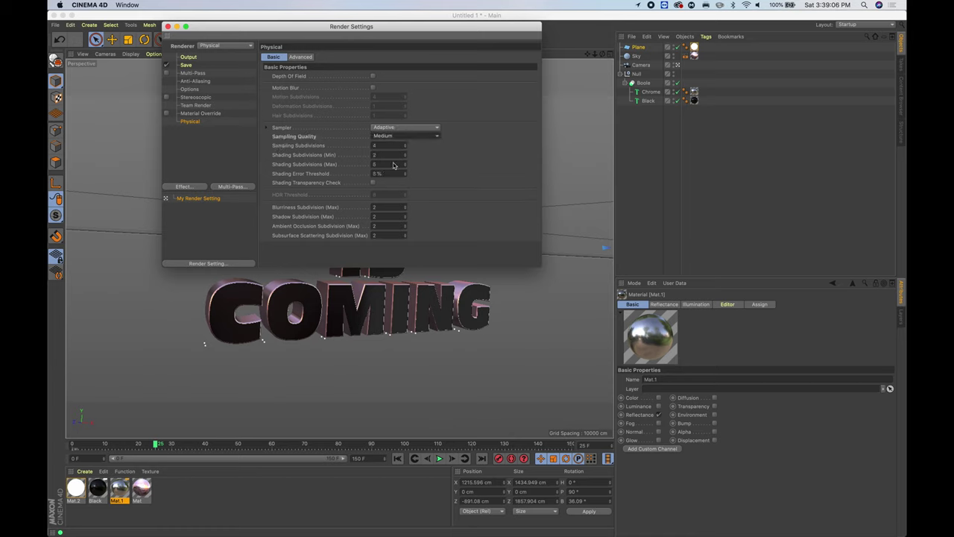
Set the Physical renderer's maximum blurriness subdivision to 3 and maximum subsurface scattering subdivision to 1.
{"action": "left_click", "coordinate": [384, 207]}
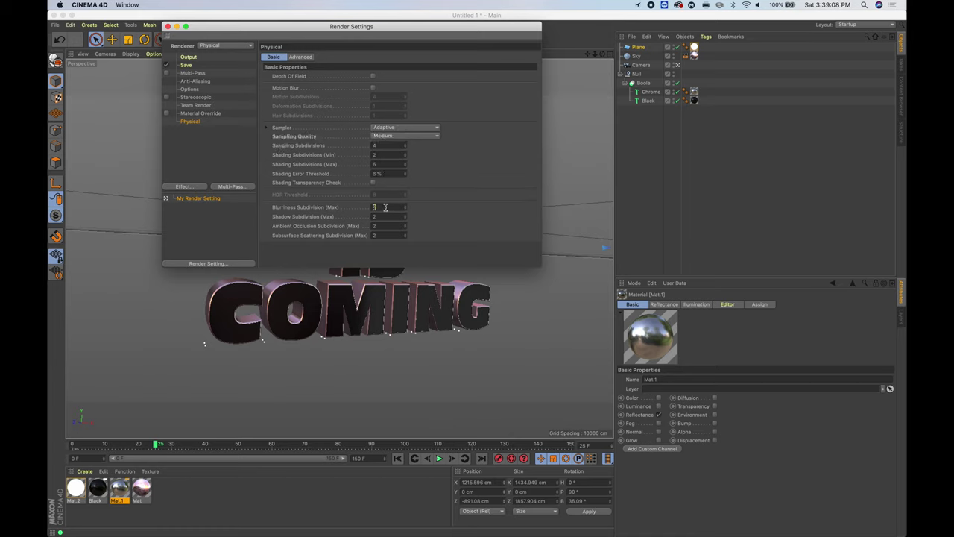
{"action": "key", "text": "Return"}
{"action": "type", "text": "1"}
{"action": "key", "text": "Return"}
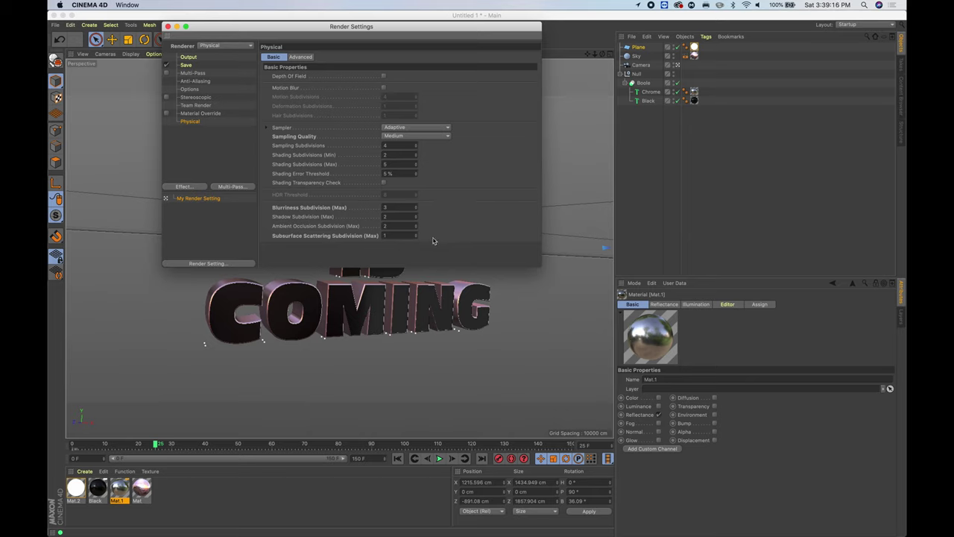
Set the Physical renderer's maximum shadow subdivision to 2.5, shading error threshold to 10%, and minimum shading subdivisions to 3.
{"action": "left_click", "coordinate": [393, 216]}
{"action": "type", "text": ".5"}
{"action": "key", "text": "Return"}
{"action": "type", "text": "10"}
{"action": "key", "text": "Return"}
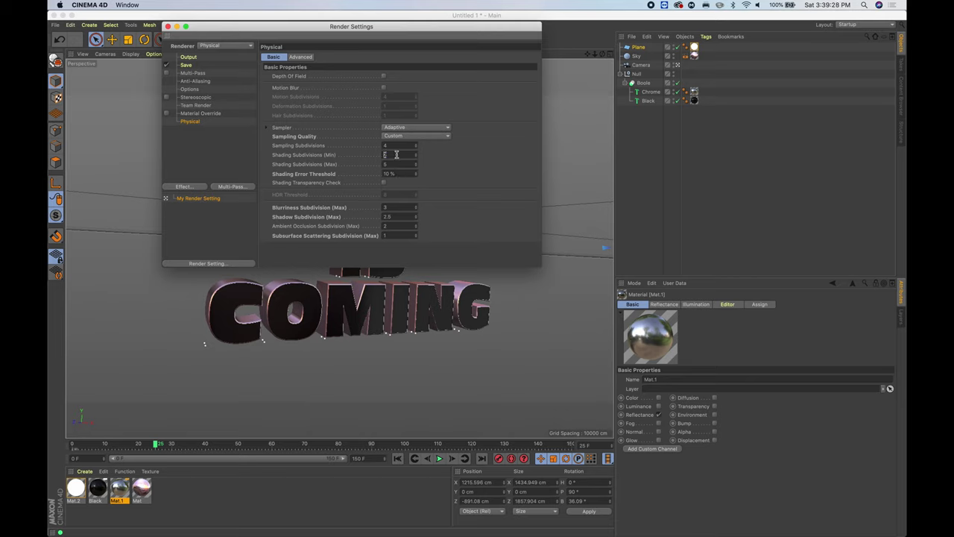
{"action": "type", "text": "3"}
{"action": "key", "text": "Return"}
Add the Ambient Occlusion and Global Illumination effects to the render settings.
{"action": "left_click", "coordinate": [184, 186]}
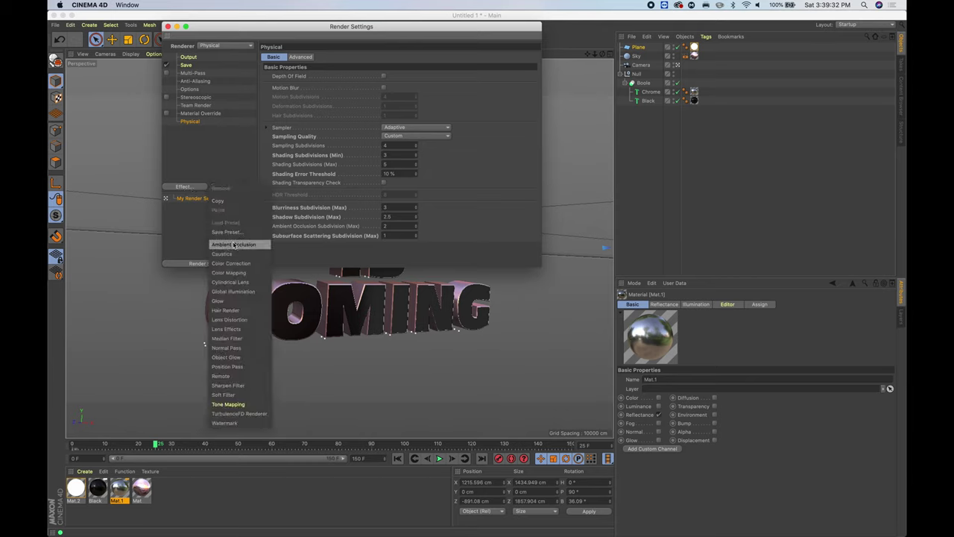
{"action": "left_click", "coordinate": [233, 244]}
{"action": "left_click", "coordinate": [184, 187]}
{"action": "left_click", "coordinate": [233, 282]}
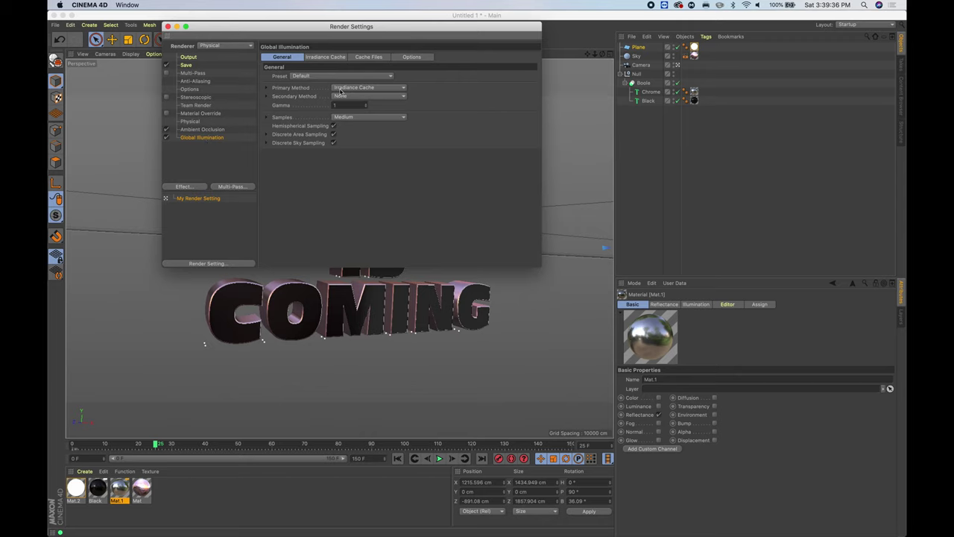
Set Global Illumination's primary method to Quasi-Monte Carlo (QMC) and secondary method to Light Mapping.
{"action": "left_click", "coordinate": [369, 91]}
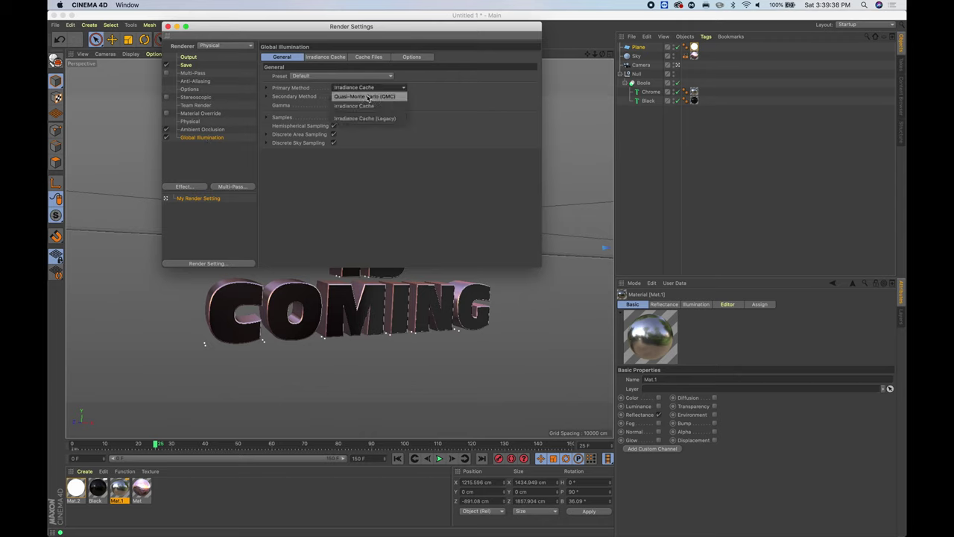
{"action": "left_click", "coordinate": [365, 96]}
{"action": "left_click", "coordinate": [353, 98]}
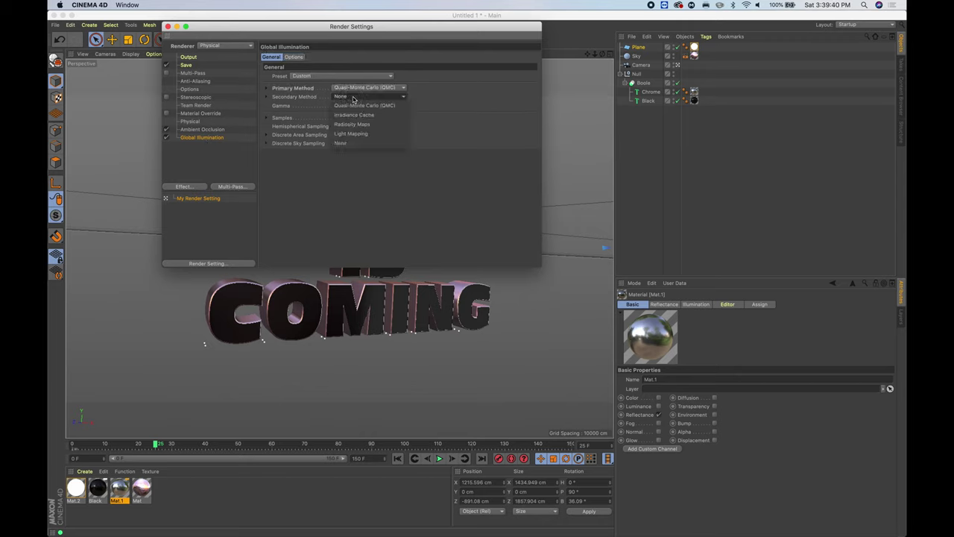
{"action": "left_click", "coordinate": [356, 134]}
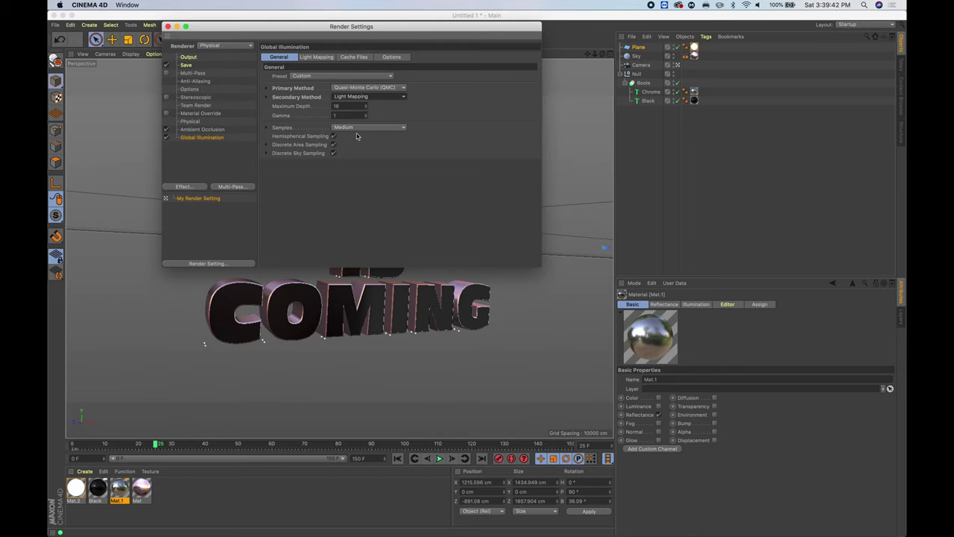
Set the Global Illumination samples to a custom accuracy of 80%.
{"action": "left_click", "coordinate": [267, 128]}
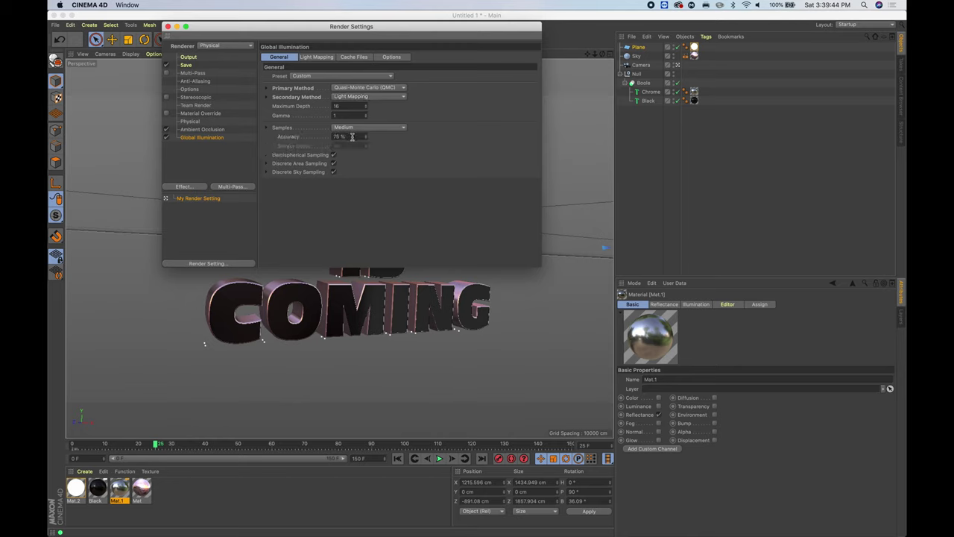
{"action": "double_click", "coordinate": [352, 137]}
{"action": "type", "text": "80"}
{"action": "key", "text": "Return"}
Set the render output's frame range to All Frames.
{"action": "left_click_drag", "start_coordinate": [228, 31], "coordinate": [296, 79]}
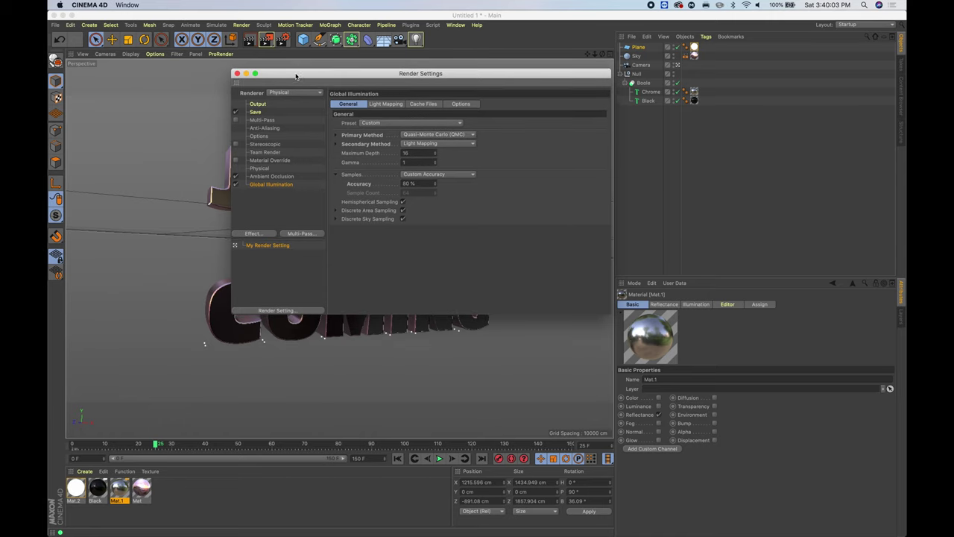
{"action": "left_click", "coordinate": [259, 168]}
{"action": "left_click", "coordinate": [258, 103]}
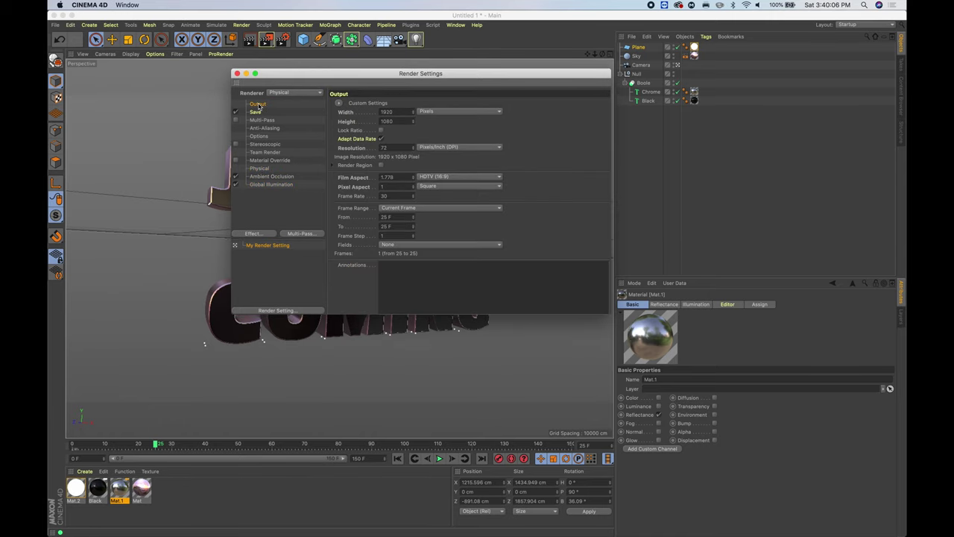
{"action": "left_click", "coordinate": [403, 209]}
{"action": "left_click", "coordinate": [398, 236]}
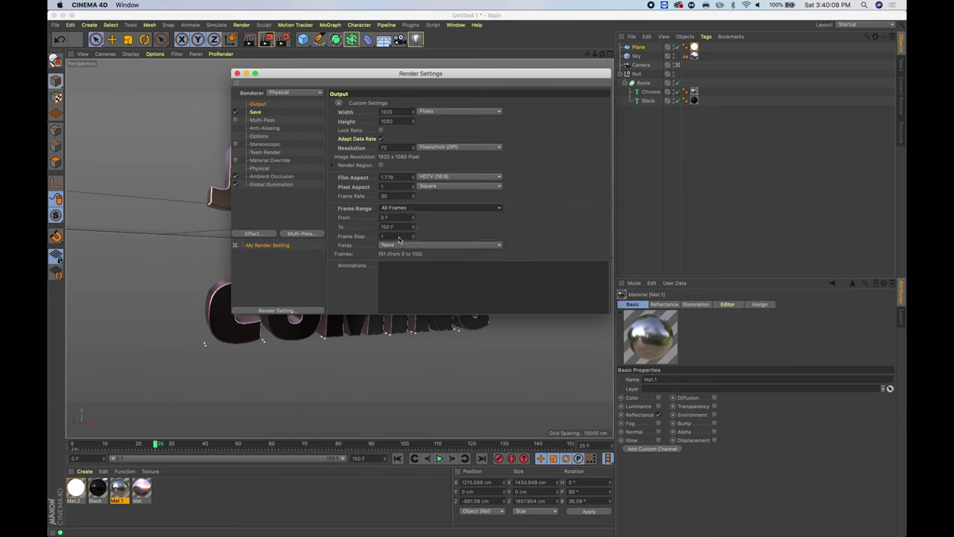
Enable the alpha channel for the saved render and set its format to OpenEXR.
{"action": "left_click", "coordinate": [256, 111]}
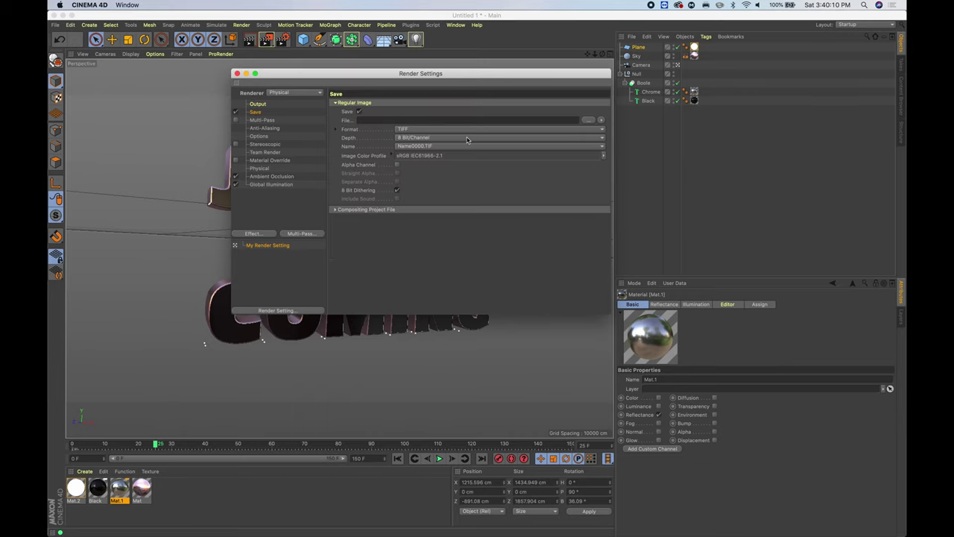
{"action": "left_click", "coordinate": [395, 166]}
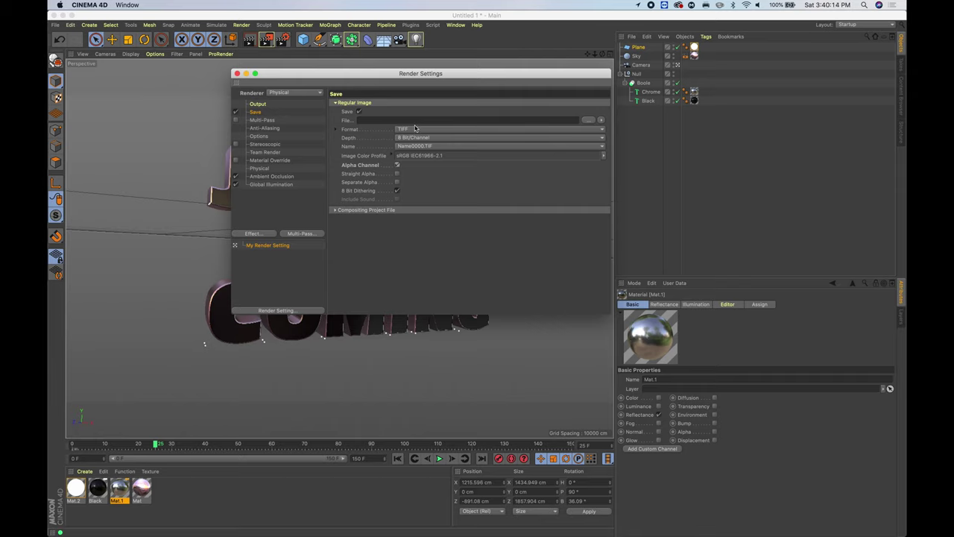
{"action": "left_click", "coordinate": [413, 129]}
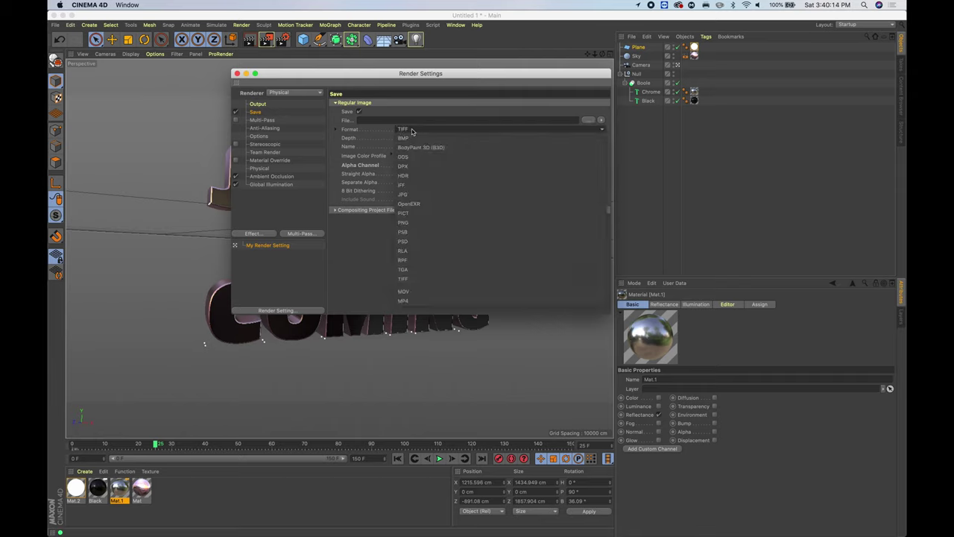
{"action": "left_click", "coordinate": [422, 206]}
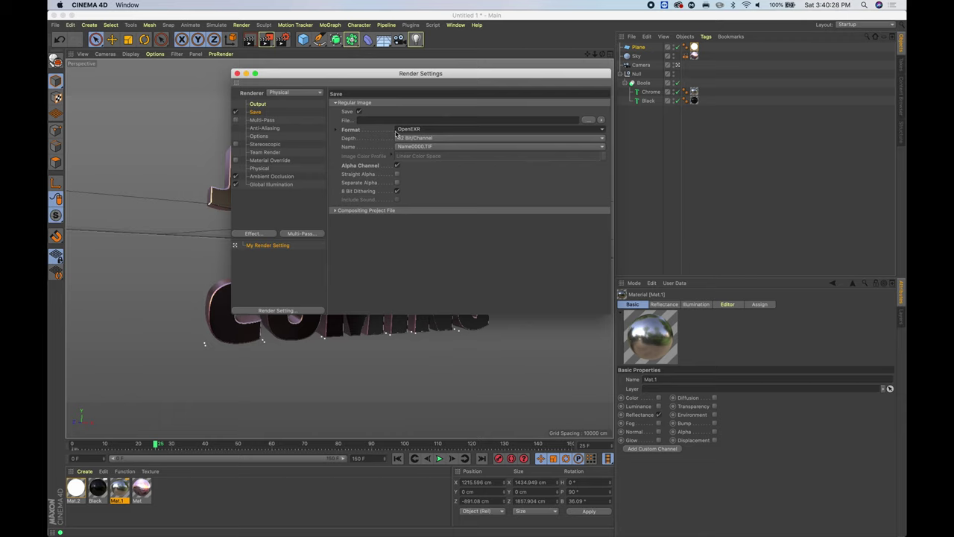
Set the render's save file to FF in the Render folder of FF9 Titles C4D Tutorial, and close the render settings.
{"action": "left_click", "coordinate": [591, 121]}
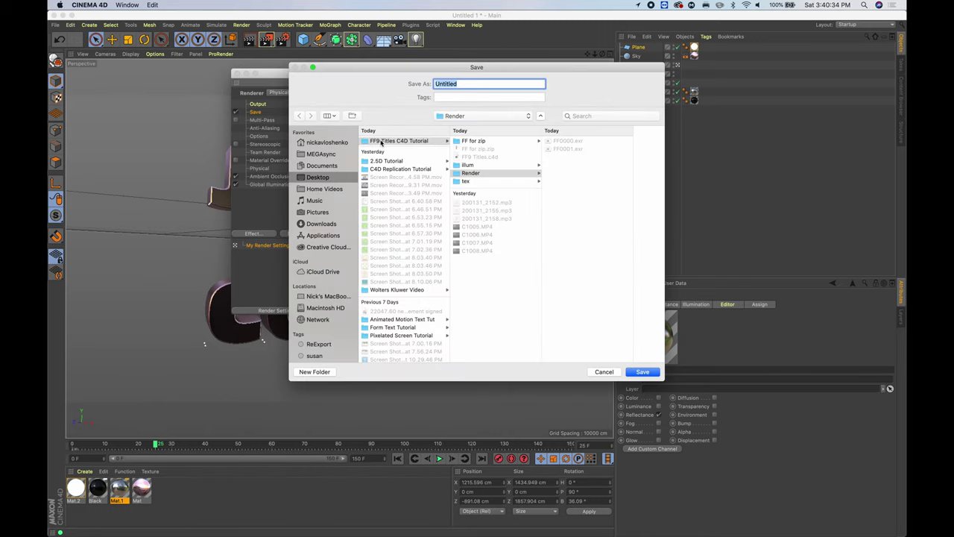
{"action": "left_click", "coordinate": [476, 173]}
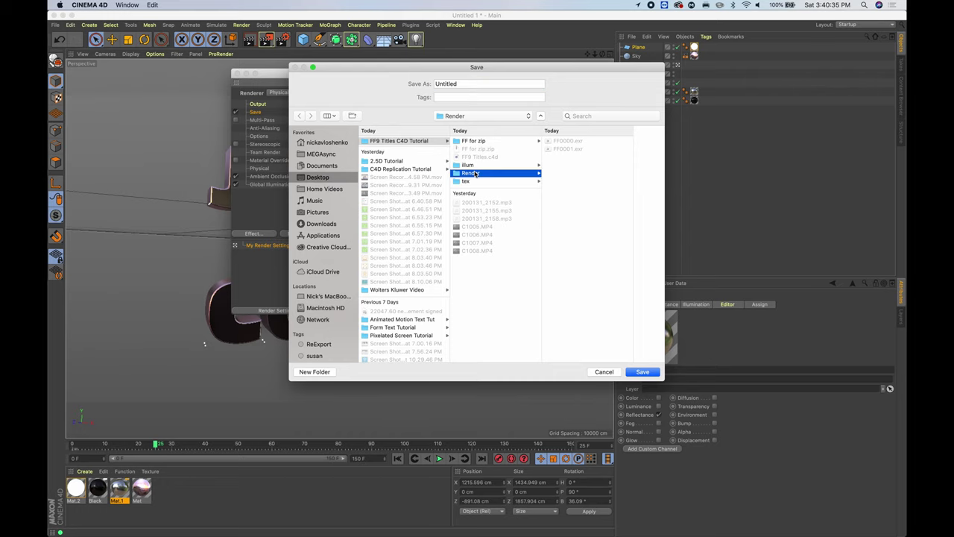
{"action": "left_click", "coordinate": [471, 88]}
{"action": "type", "text": "FF"}
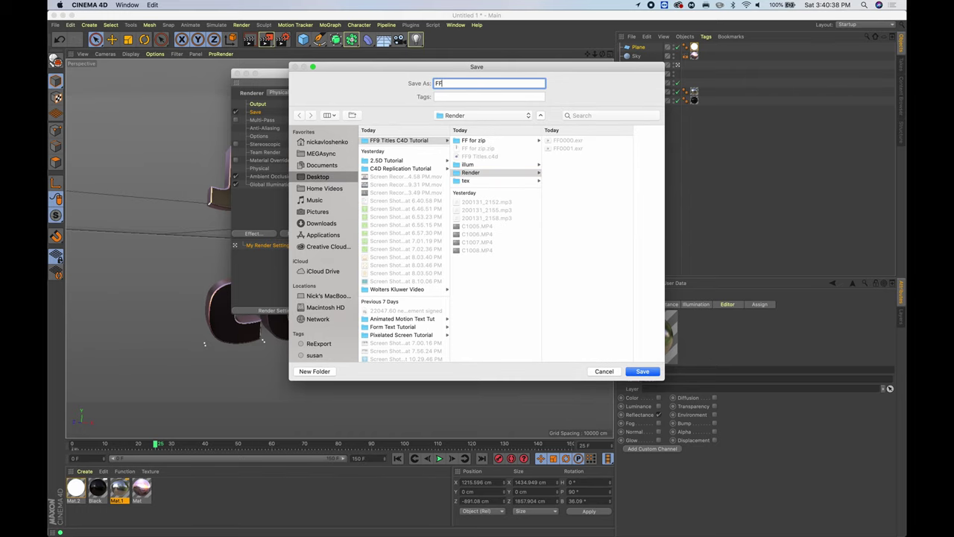
{"action": "left_click", "coordinate": [646, 373]}
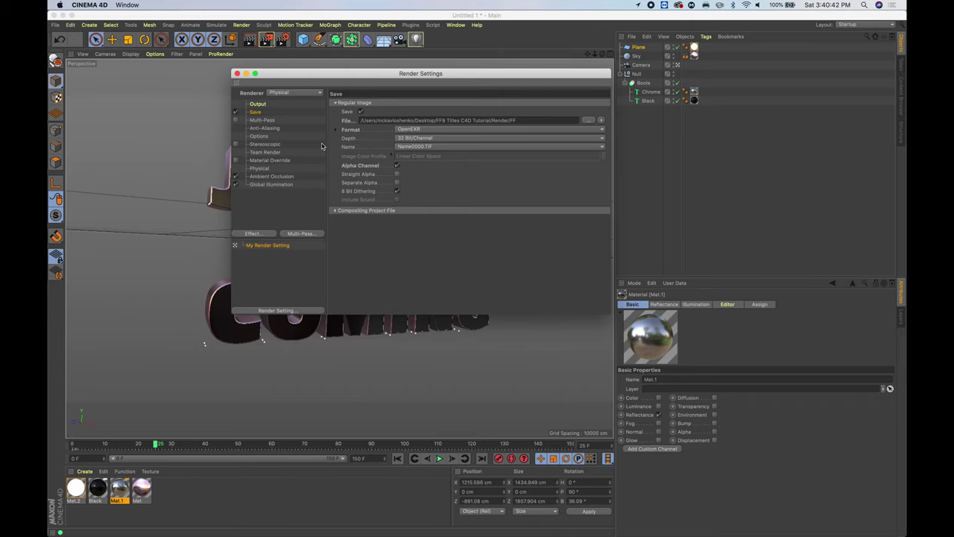
{"action": "left_click", "coordinate": [257, 103]}
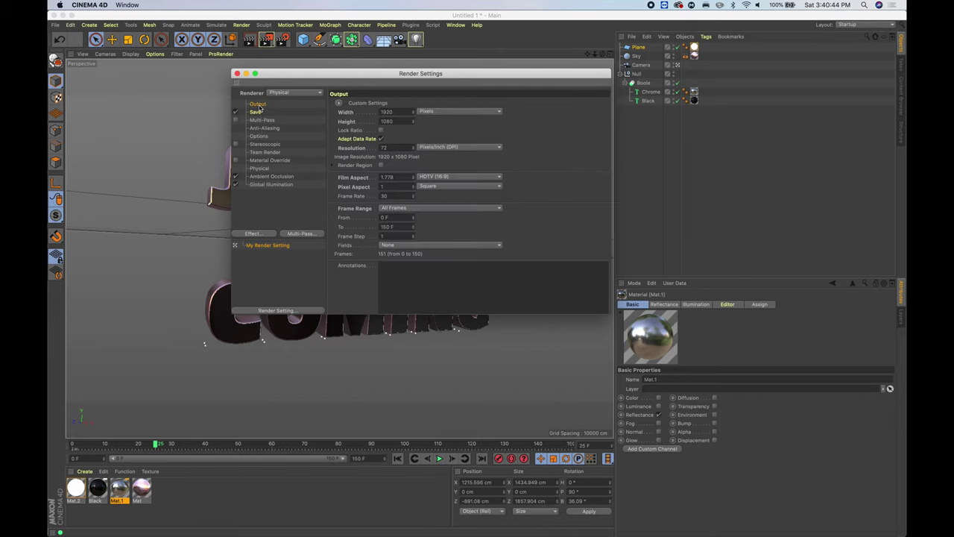
{"action": "left_click", "coordinate": [236, 74]}
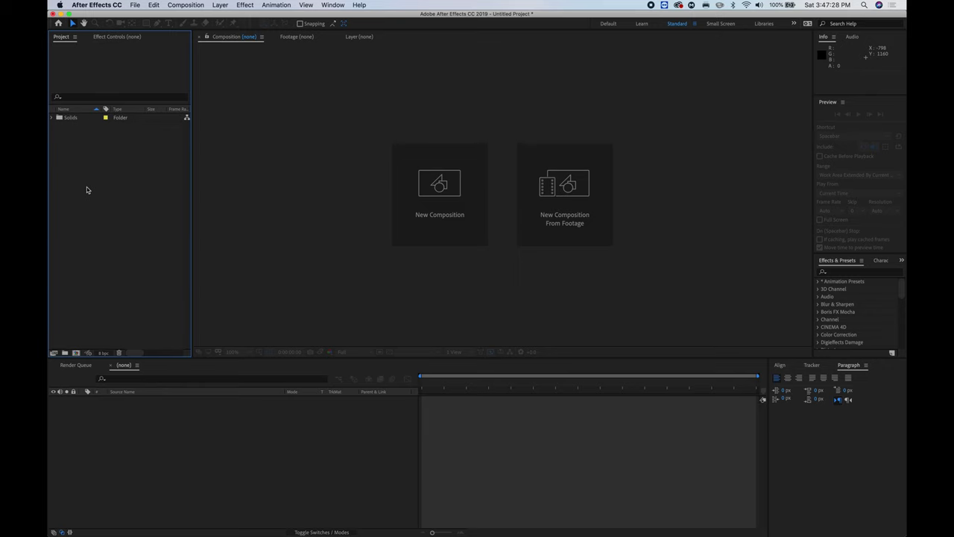
In After Effects, import FF0000.exr from the Render folder as an OpenEXR sequence with its own composition.
{"action": "double_click", "coordinate": [93, 182]}
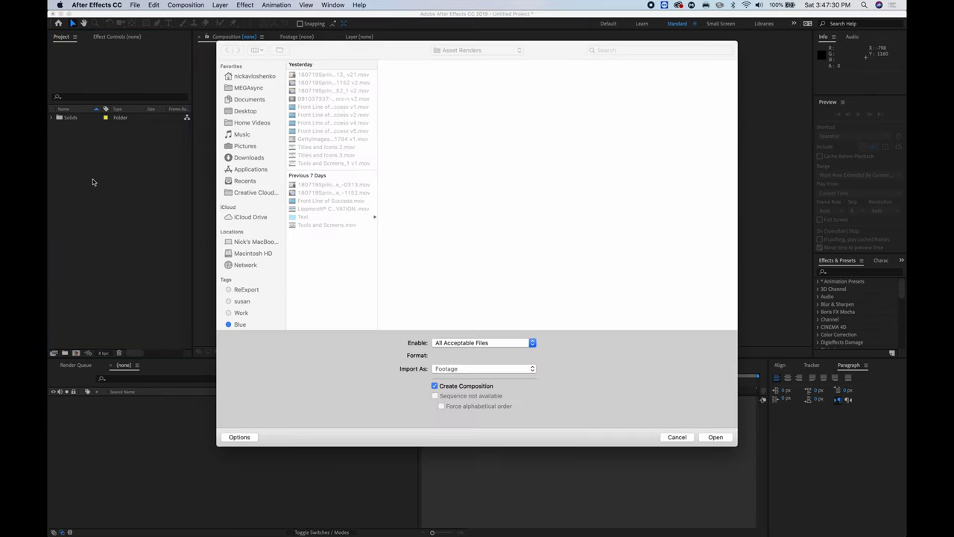
{"action": "left_click", "coordinate": [246, 111]}
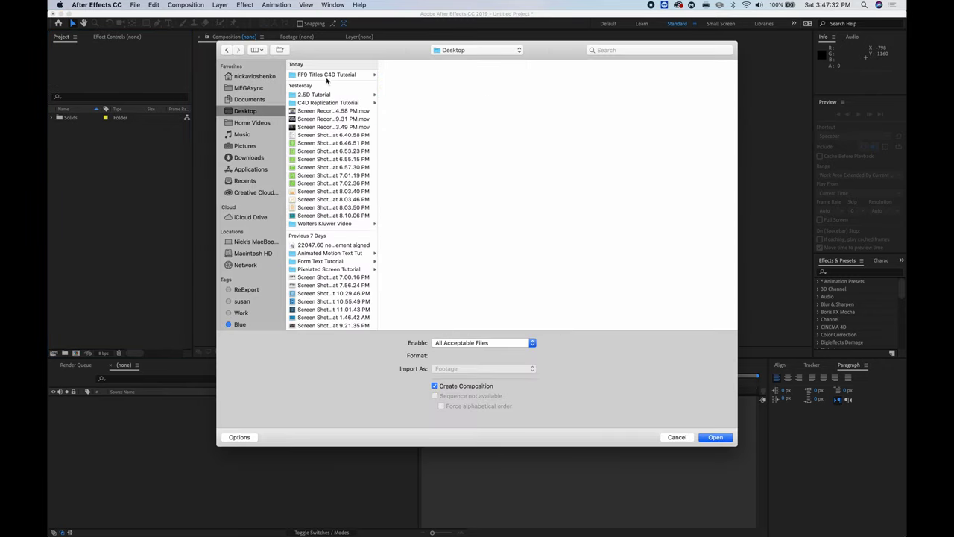
{"action": "left_click", "coordinate": [328, 75]}
{"action": "left_click", "coordinate": [407, 115]}
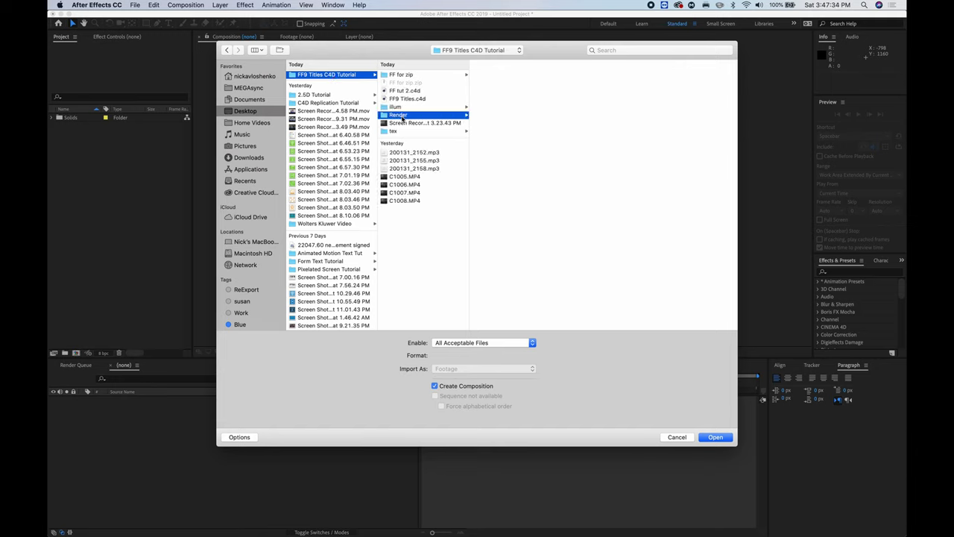
{"action": "left_click", "coordinate": [497, 75]}
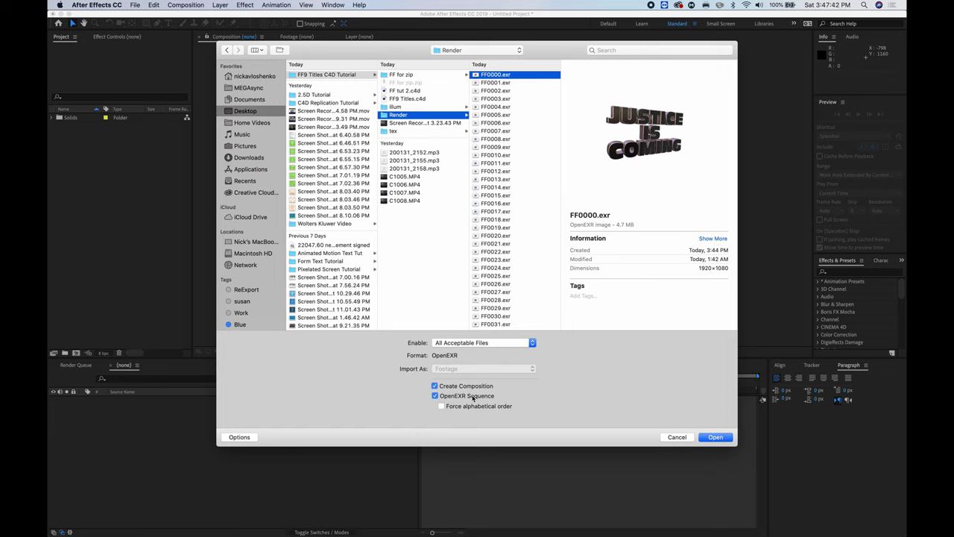
{"action": "left_click", "coordinate": [721, 433]}
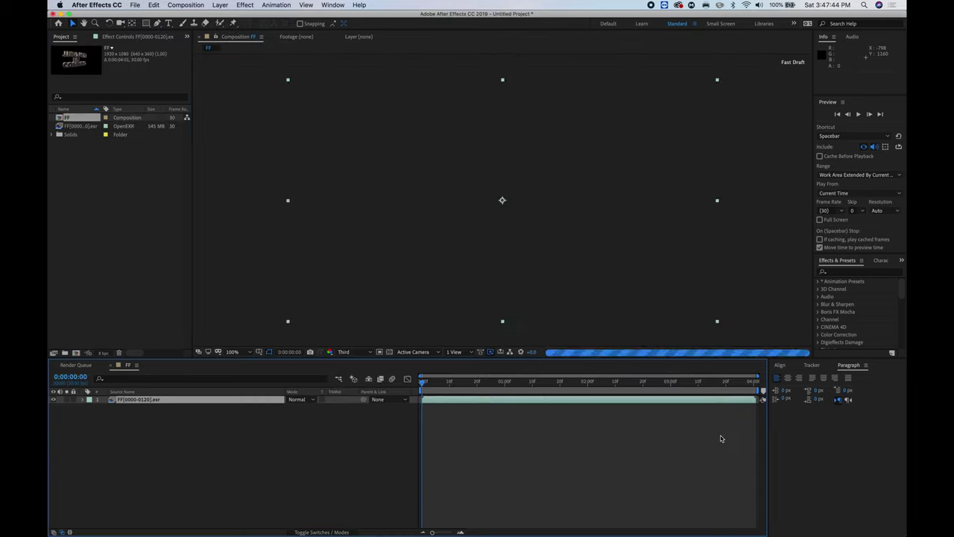
Set the FF composition's preview resolution to Full and toggle the transparency grid on and off.
{"action": "left_click", "coordinate": [351, 351]}
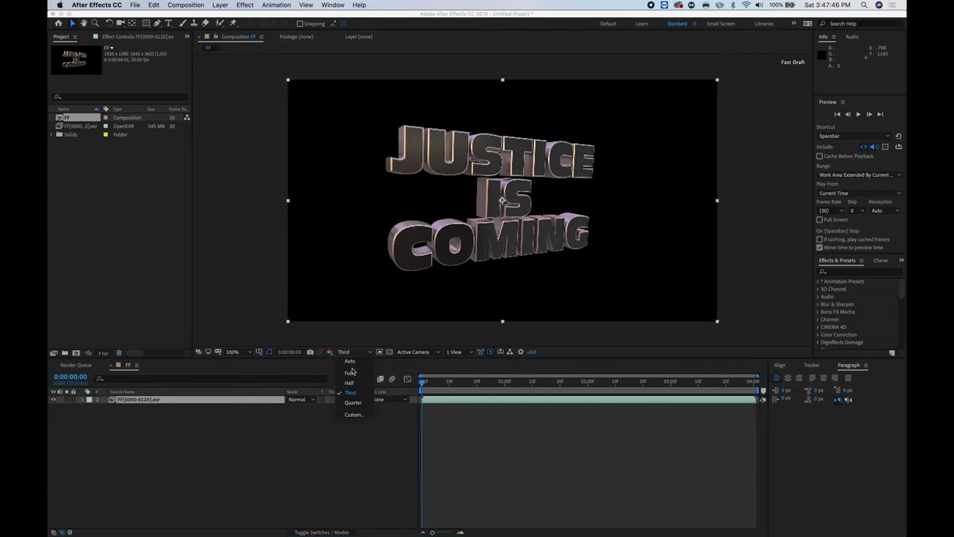
{"action": "left_click", "coordinate": [353, 371]}
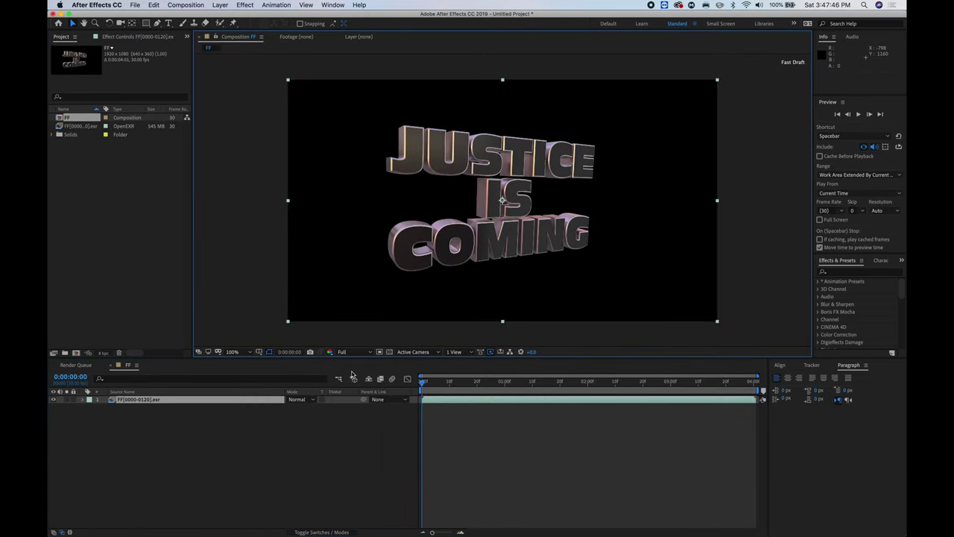
{"action": "left_click", "coordinate": [389, 352]}
{"action": "left_click", "coordinate": [389, 351]}
{"action": "left_click", "coordinate": [283, 448]}
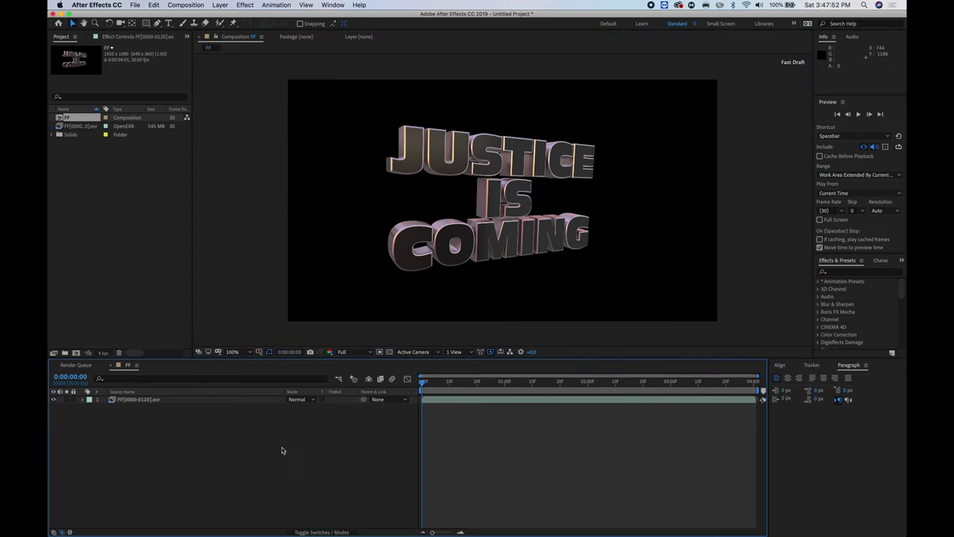
Add a black full-size solid to the FF composition and place it below the FF[0000-0120].exr layer.
{"action": "right_click", "coordinate": [208, 451]}
{"action": "mouse_move", "coordinate": [235, 439]}
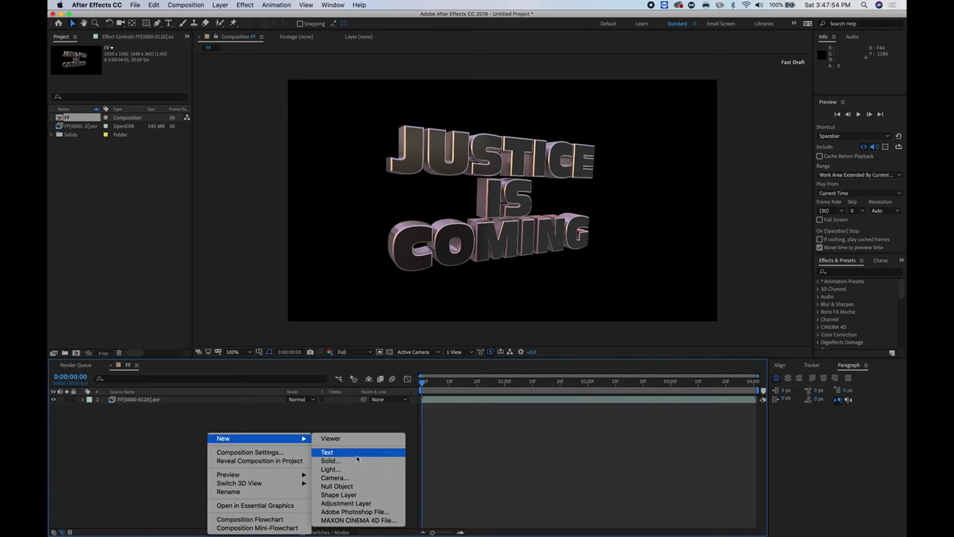
{"action": "left_click", "coordinate": [351, 462]}
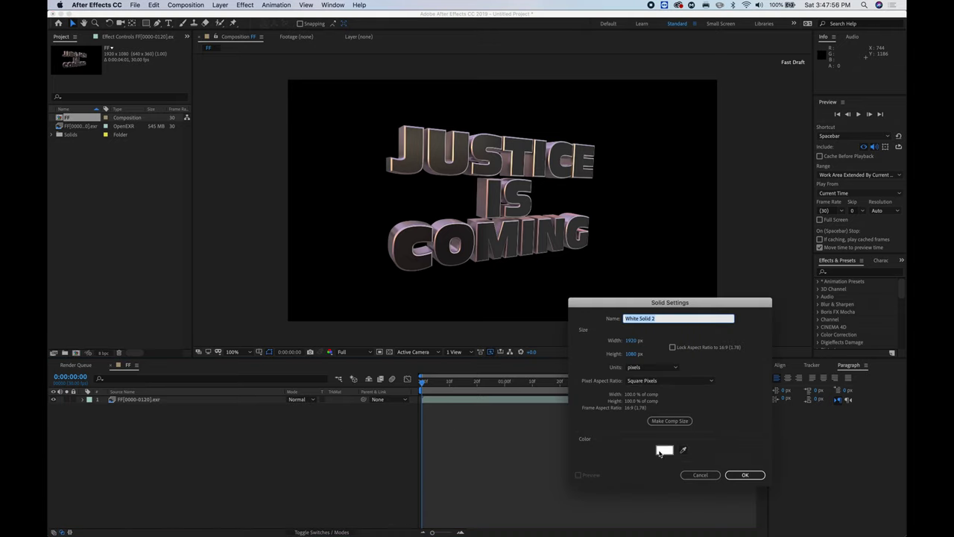
{"action": "left_click", "coordinate": [663, 449]}
{"action": "left_click_drag", "start_coordinate": [583, 424], "coordinate": [542, 483]}
{"action": "left_click", "coordinate": [753, 357]}
{"action": "left_click", "coordinate": [744, 475]}
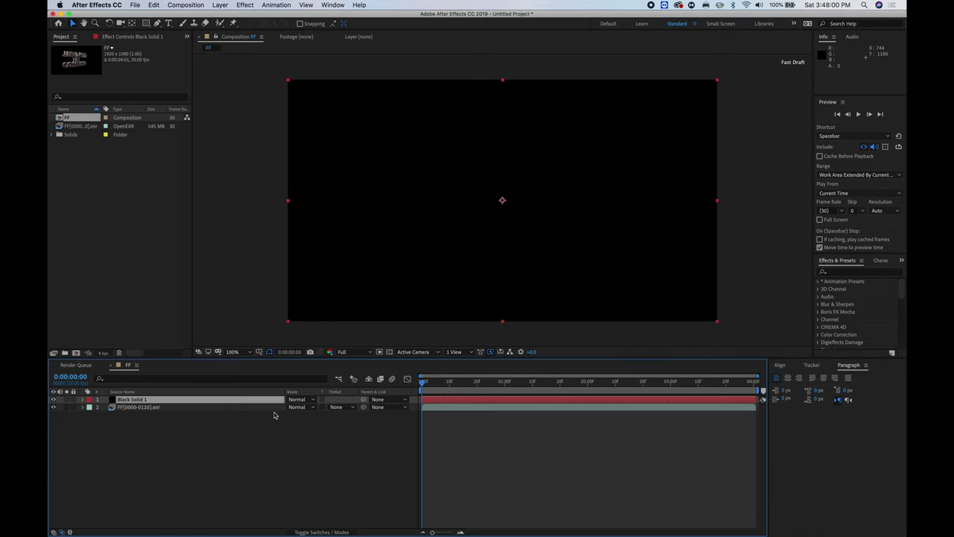
{"action": "left_click_drag", "start_coordinate": [145, 401], "coordinate": [143, 424]}
{"action": "left_click", "coordinate": [189, 471]}
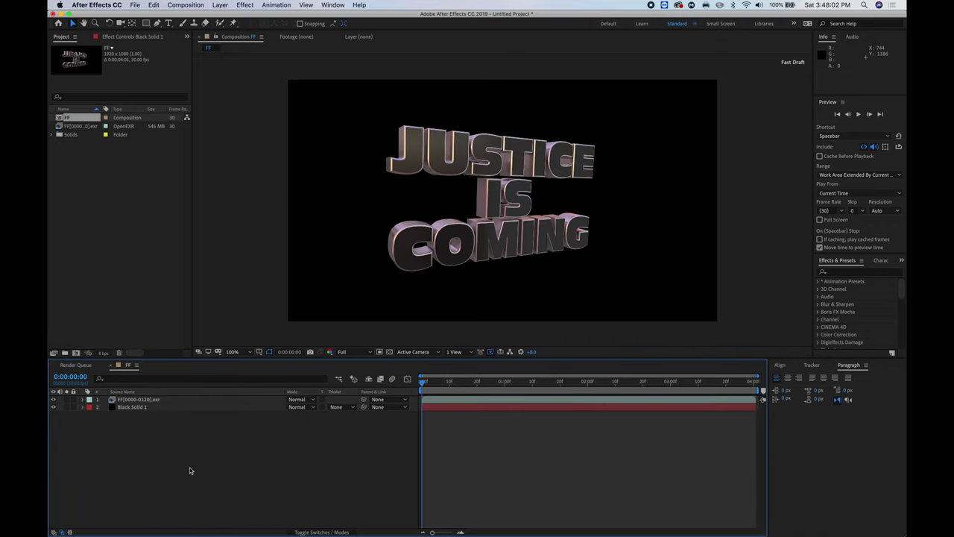
Add another black solid named Flares above the other layers in the FF composition.
{"action": "right_click", "coordinate": [231, 456]}
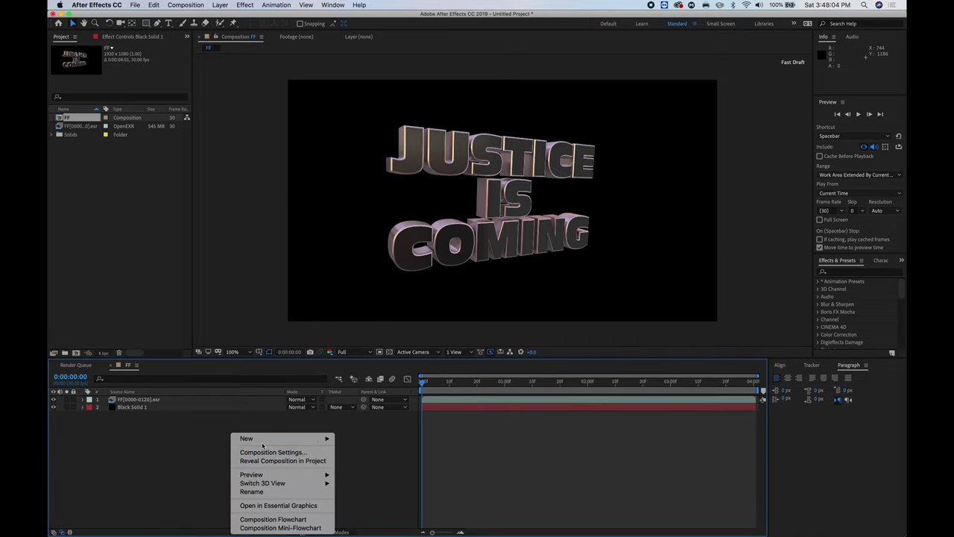
{"action": "mouse_move", "coordinate": [306, 443]}
{"action": "left_click", "coordinate": [364, 461]}
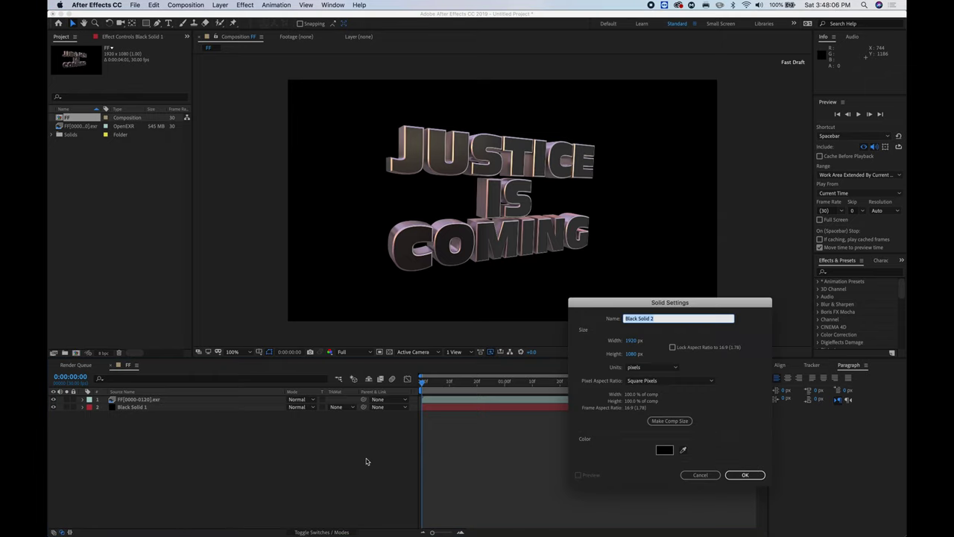
{"action": "type", "text": "Flares"}
{"action": "key", "text": "Return"}
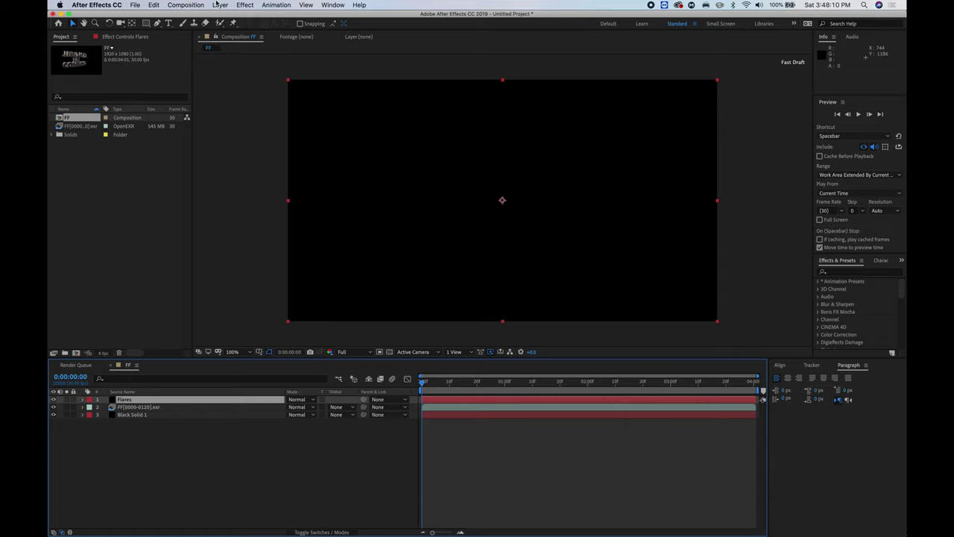
{"action": "left_click", "coordinate": [257, 472]}
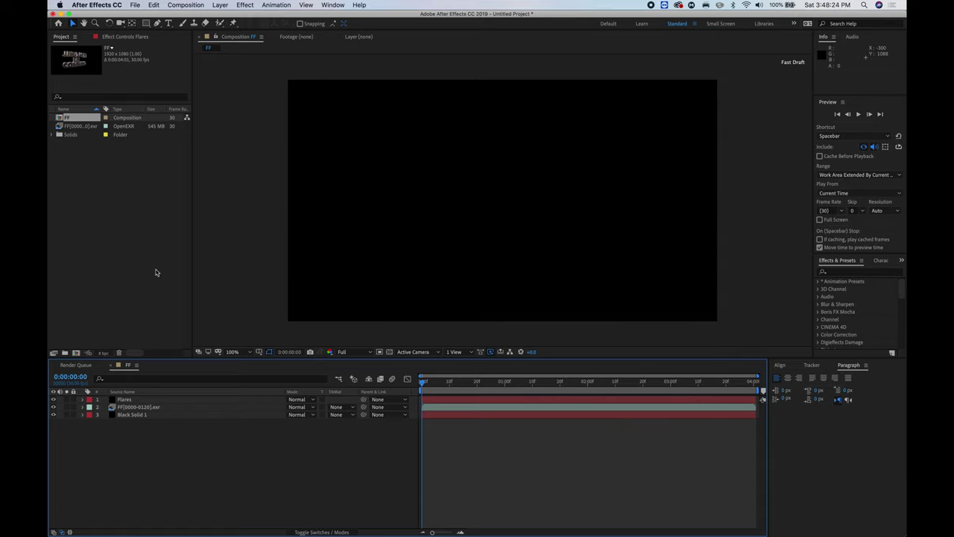
Import FF9 Titles.c4d from the Desktop's FF9 Titles C4D Tutorial folder without creating a composition.
{"action": "left_click", "coordinate": [97, 200]}
{"action": "double_click", "coordinate": [88, 194]}
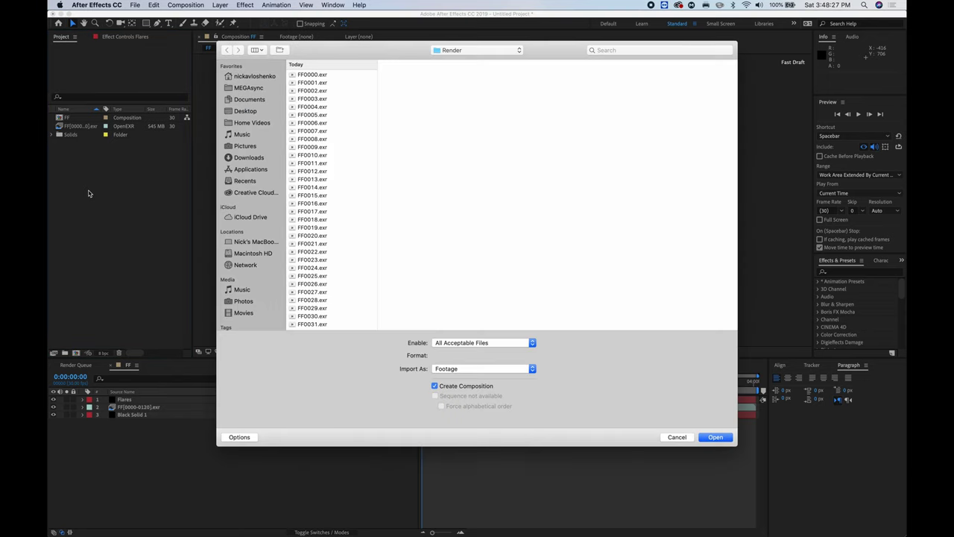
{"action": "left_click", "coordinate": [249, 111]}
{"action": "left_click", "coordinate": [335, 74]}
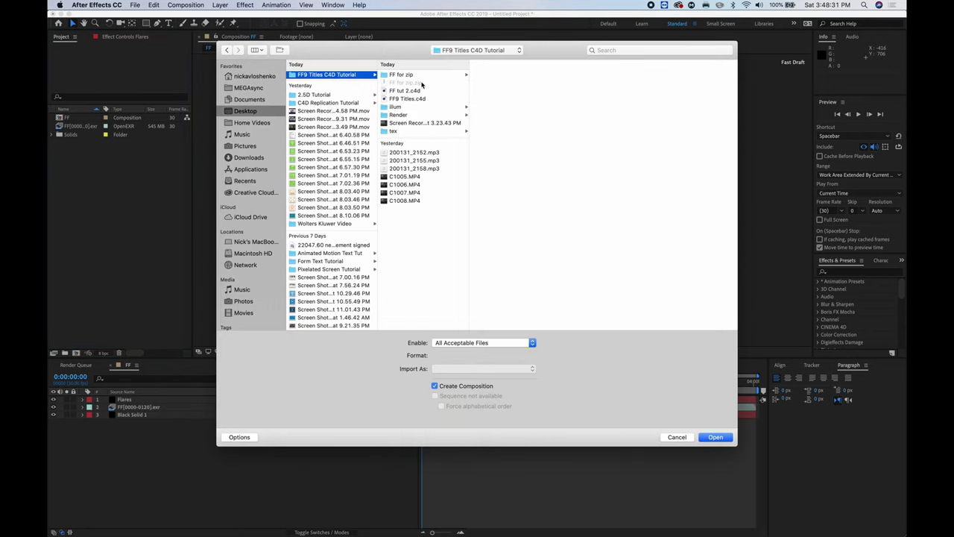
{"action": "left_click", "coordinate": [411, 99]}
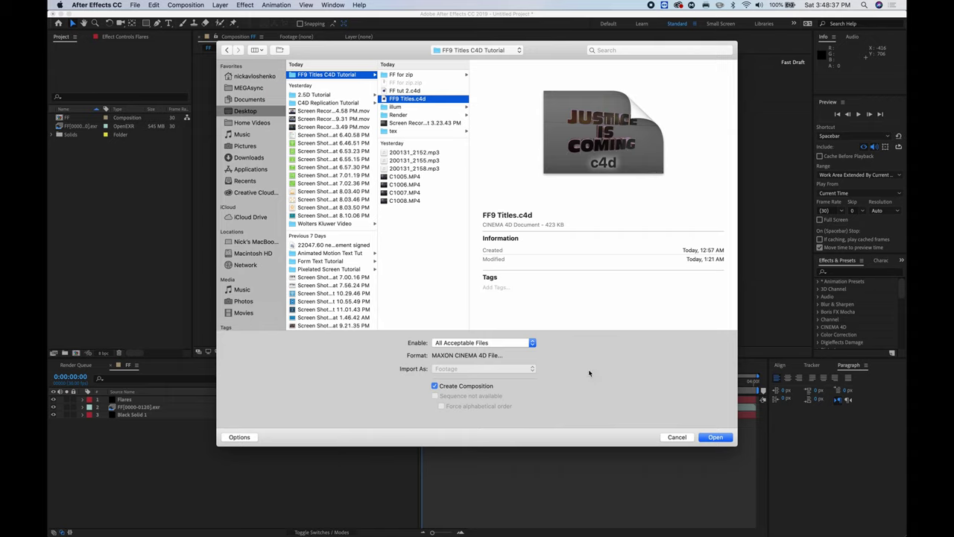
{"action": "left_click", "coordinate": [456, 386]}
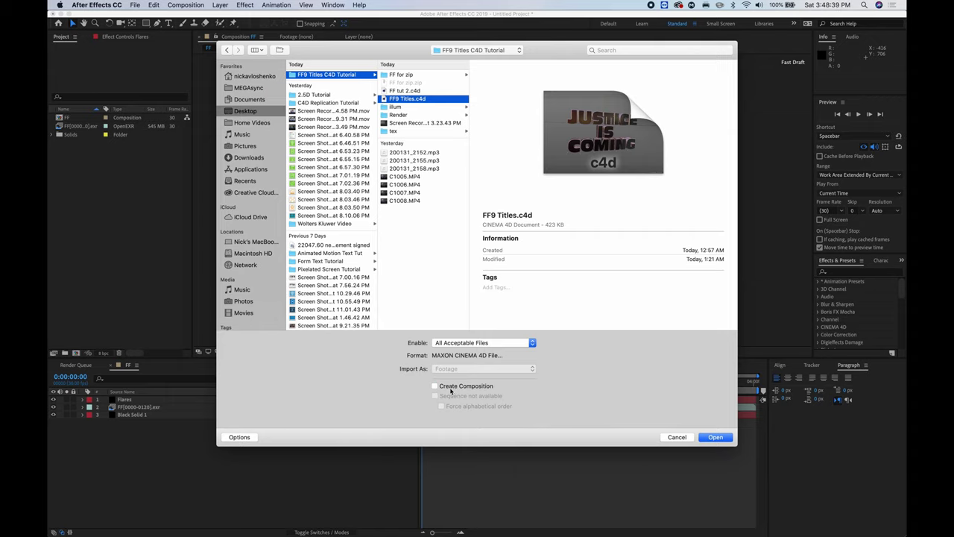
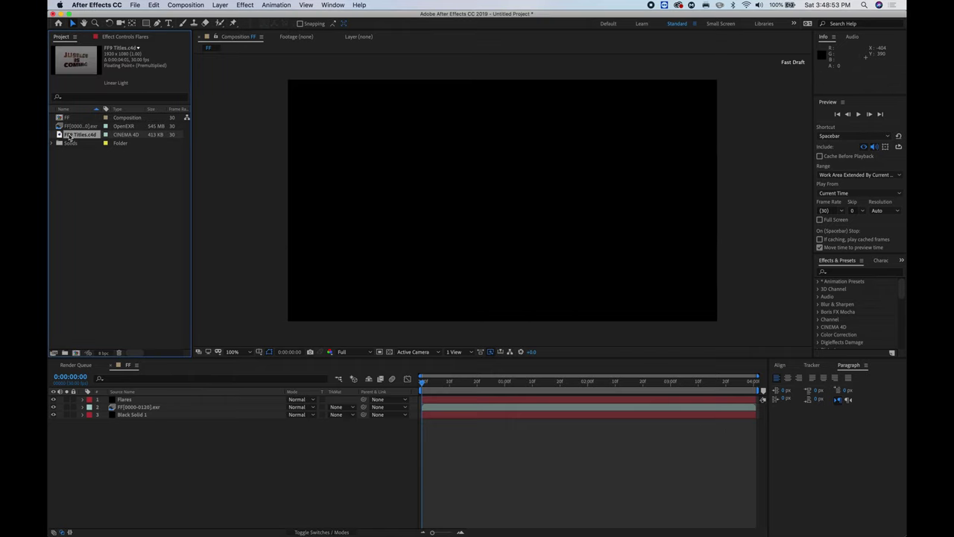
Place FF9 Titles.c4d at the top of the FF composition and extract its Cinema 4D scene data.
{"action": "left_click_drag", "start_coordinate": [77, 136], "coordinate": [166, 400]}
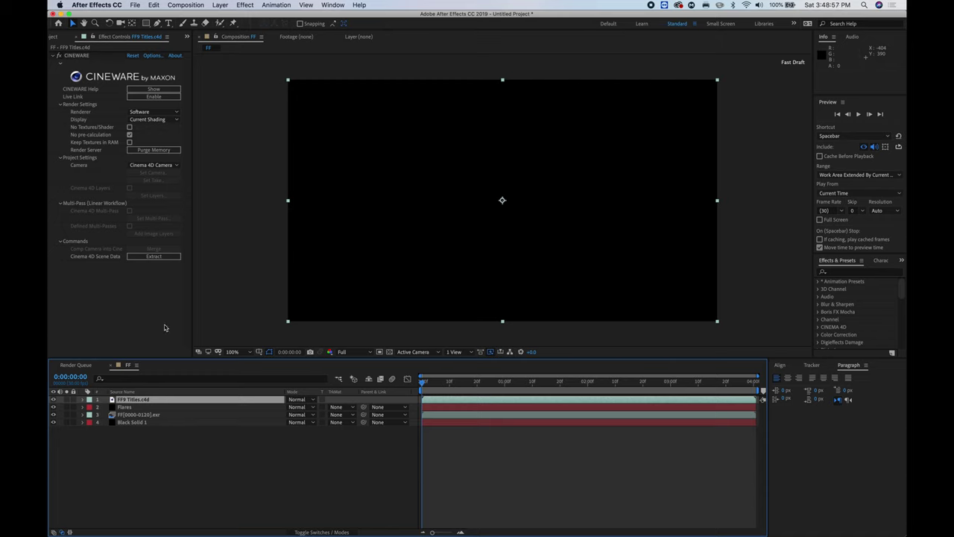
{"action": "left_click", "coordinate": [150, 258]}
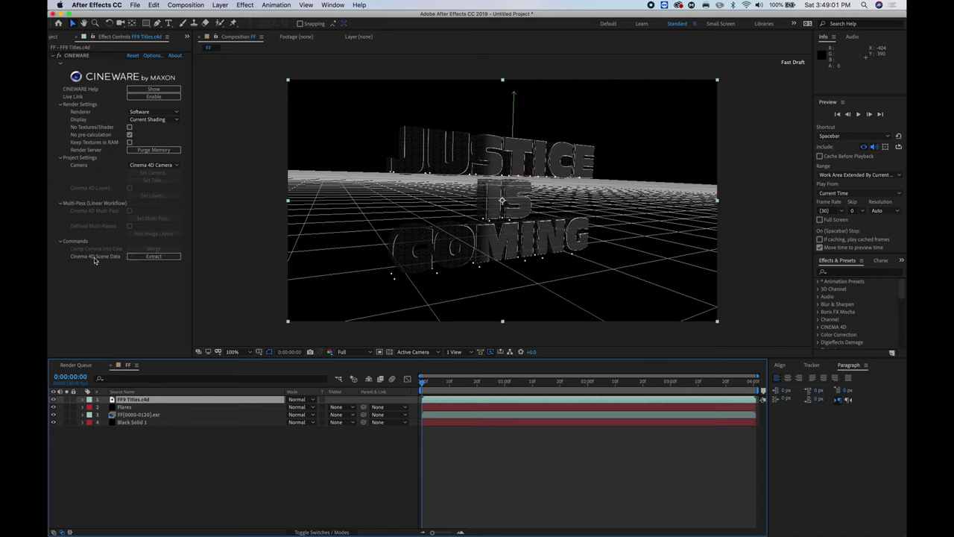
{"action": "left_click", "coordinate": [147, 257]}
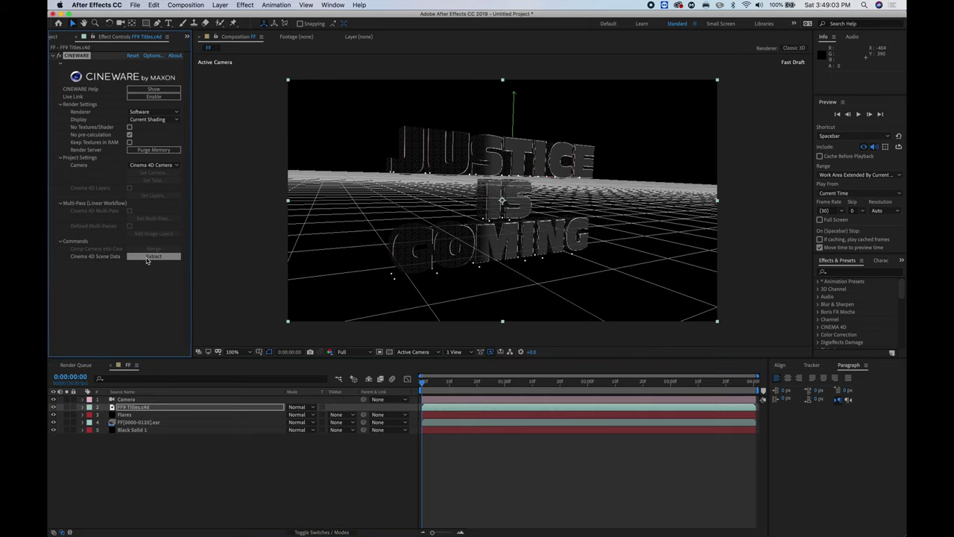
Delete the FF9 Titles.c4d layer from the FF composition, keeping the extracted camera, and go back to the project's items.
{"action": "left_click", "coordinate": [134, 407]}
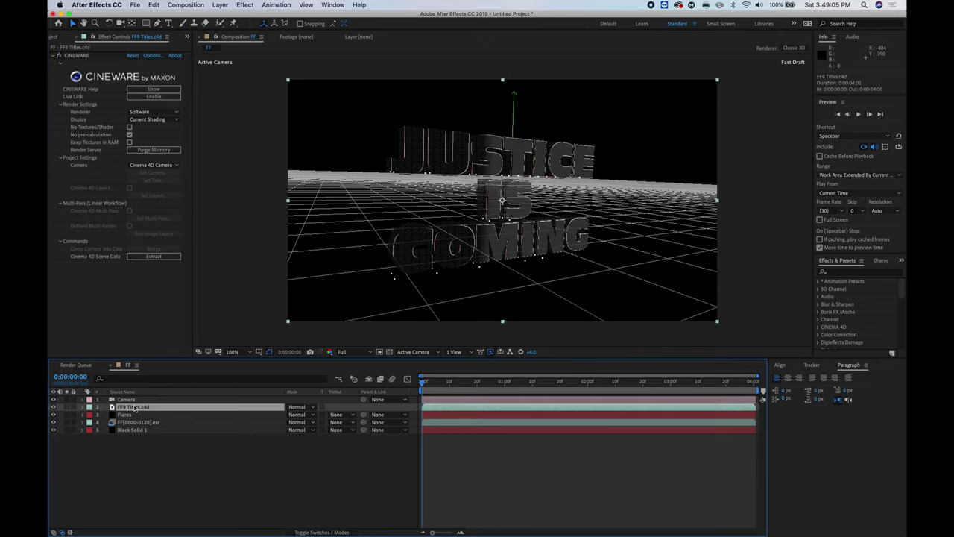
{"action": "key", "text": "Delete"}
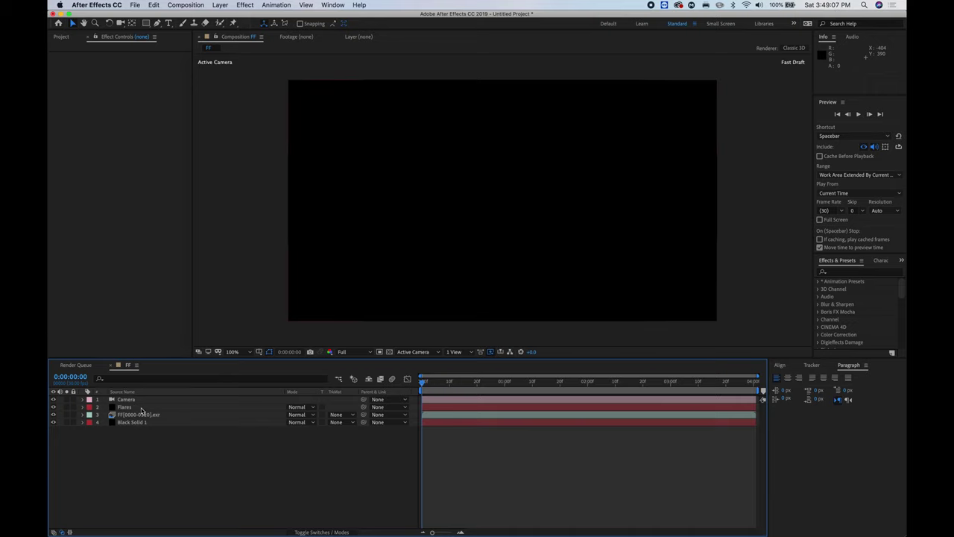
{"action": "left_click", "coordinate": [62, 37]}
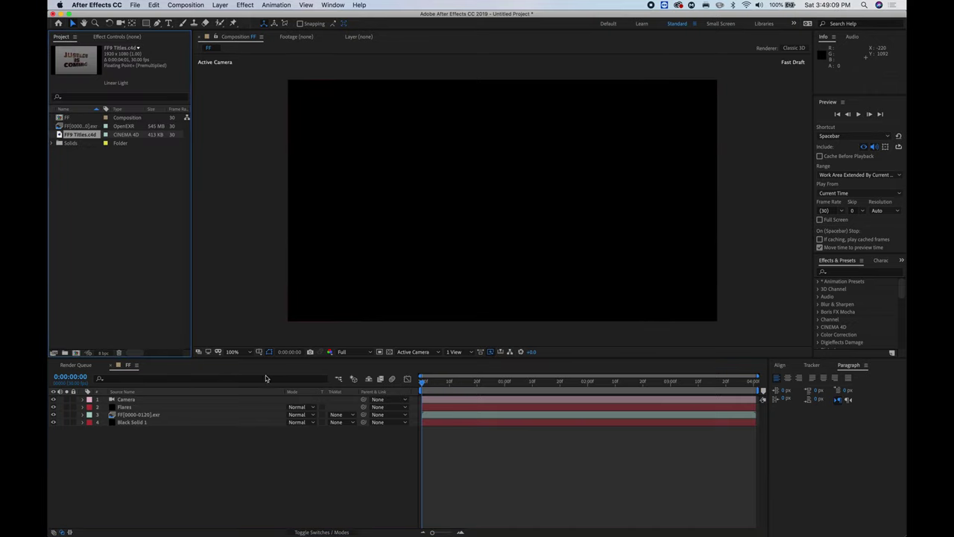
{"action": "left_click", "coordinate": [191, 448]}
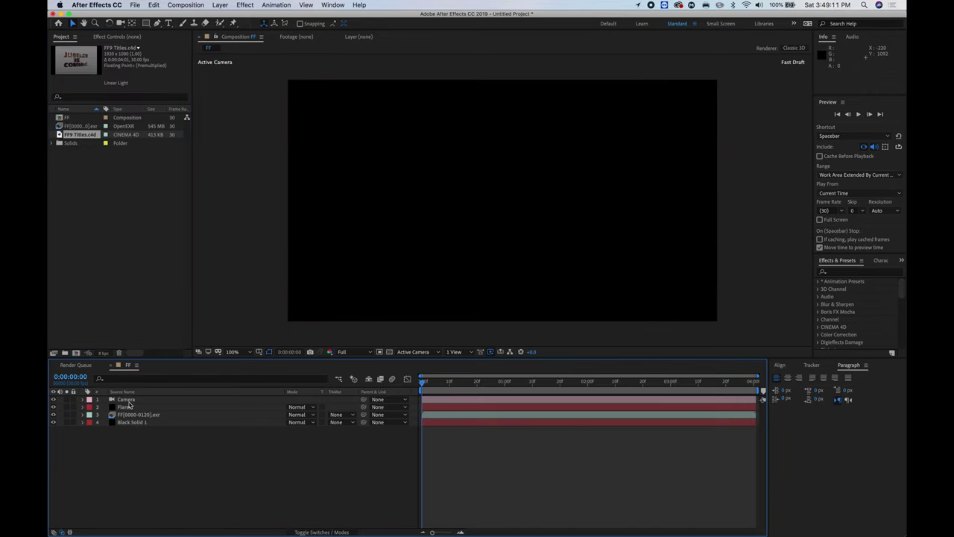
Apply the Video Copilot Optical Flares effect to the Flares layer.
{"action": "left_click", "coordinate": [128, 400]}
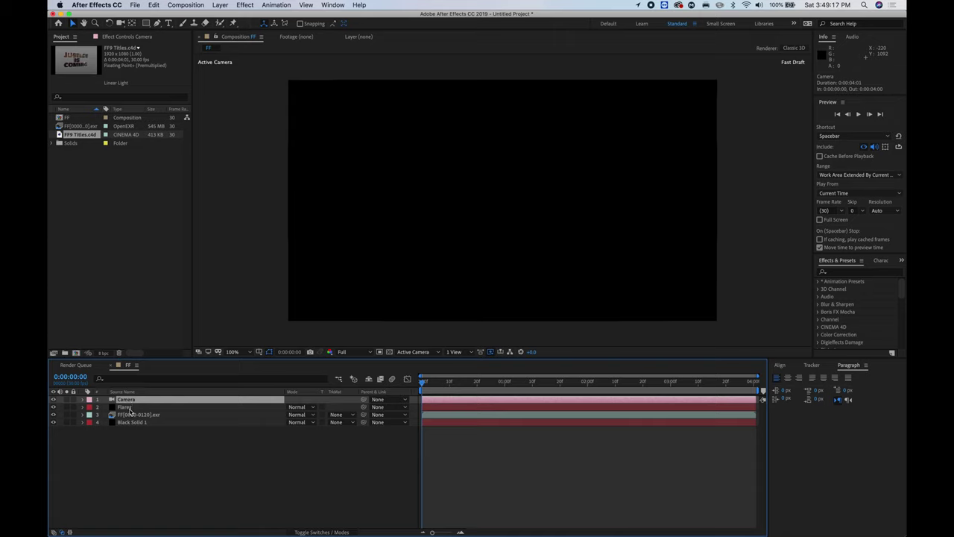
{"action": "left_click", "coordinate": [125, 407]}
{"action": "left_click", "coordinate": [123, 36]}
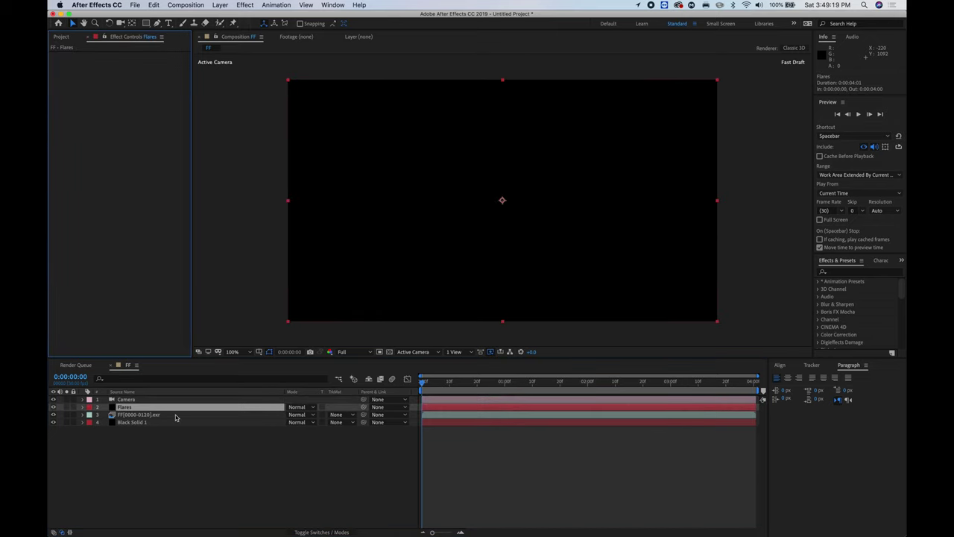
{"action": "left_click", "coordinate": [244, 4]}
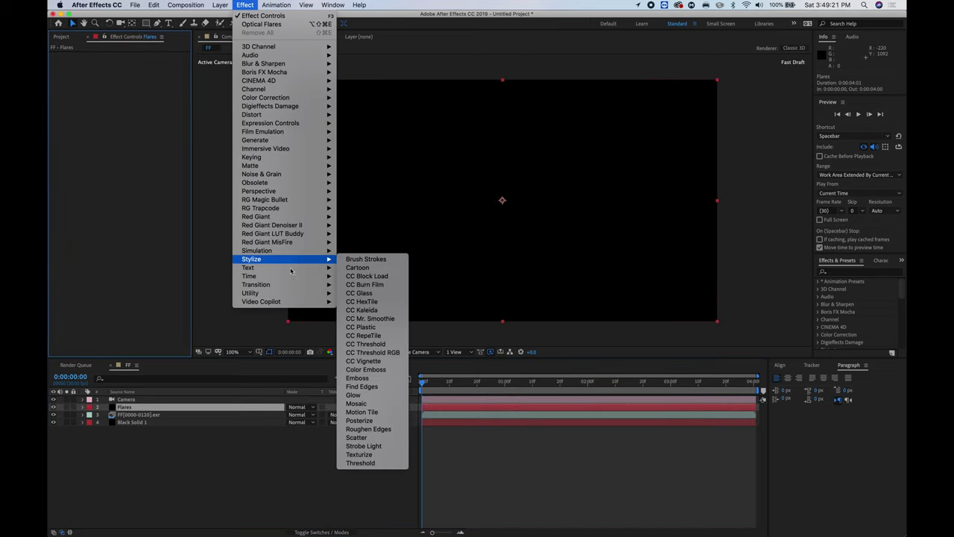
{"action": "mouse_move", "coordinate": [286, 304]}
{"action": "left_click", "coordinate": [365, 302]}
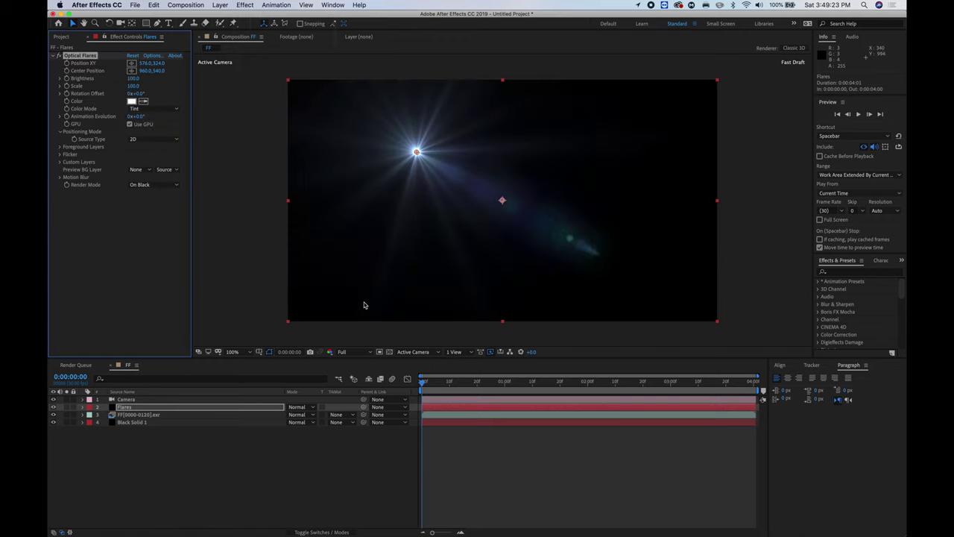
Open the Optical Flares options, try the Spectra preset with the preview flare near the centre, and load Soft Glow from Pro Presets instead.
{"action": "left_click", "coordinate": [152, 56]}
{"action": "double_click", "coordinate": [641, 373]}
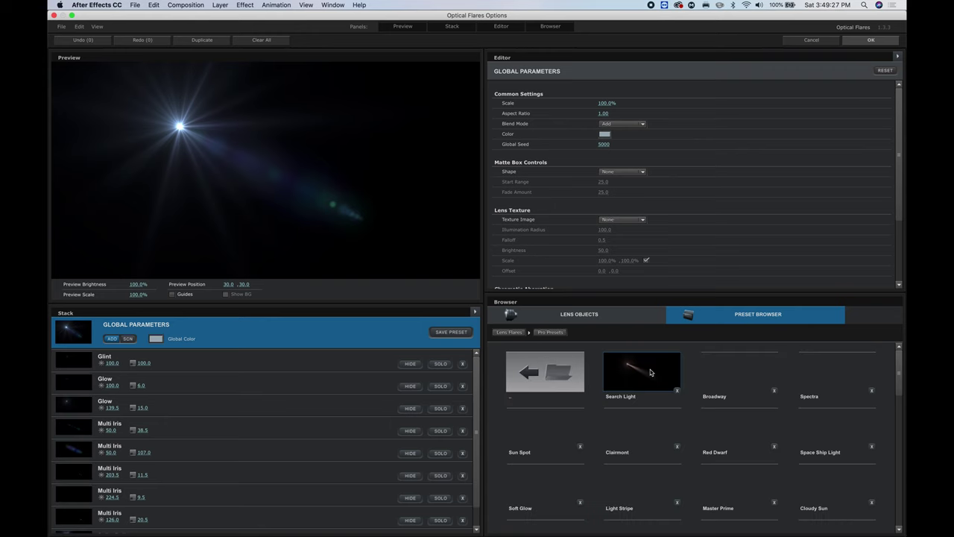
{"action": "left_click", "coordinate": [836, 380]}
{"action": "left_click_drag", "start_coordinate": [349, 216], "coordinate": [282, 172]}
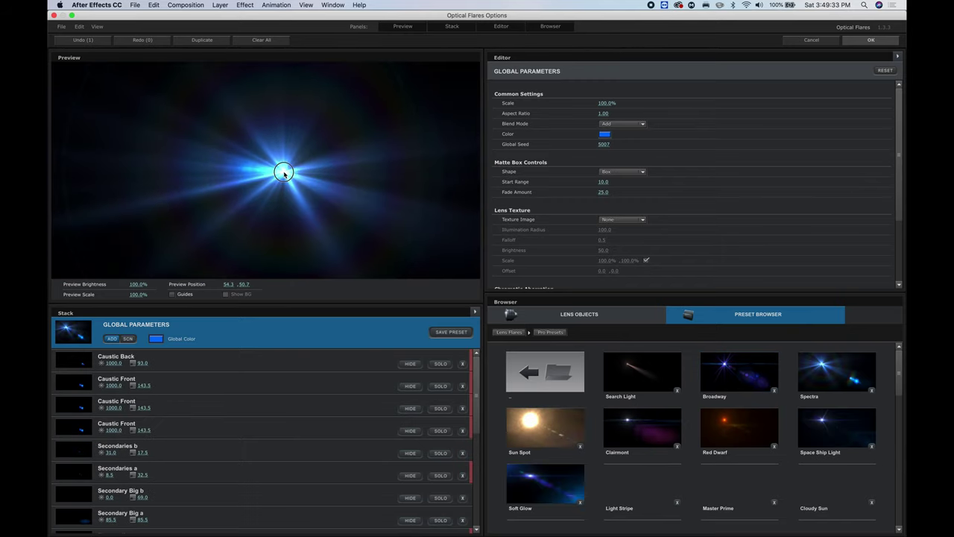
{"action": "left_click", "coordinate": [542, 489]}
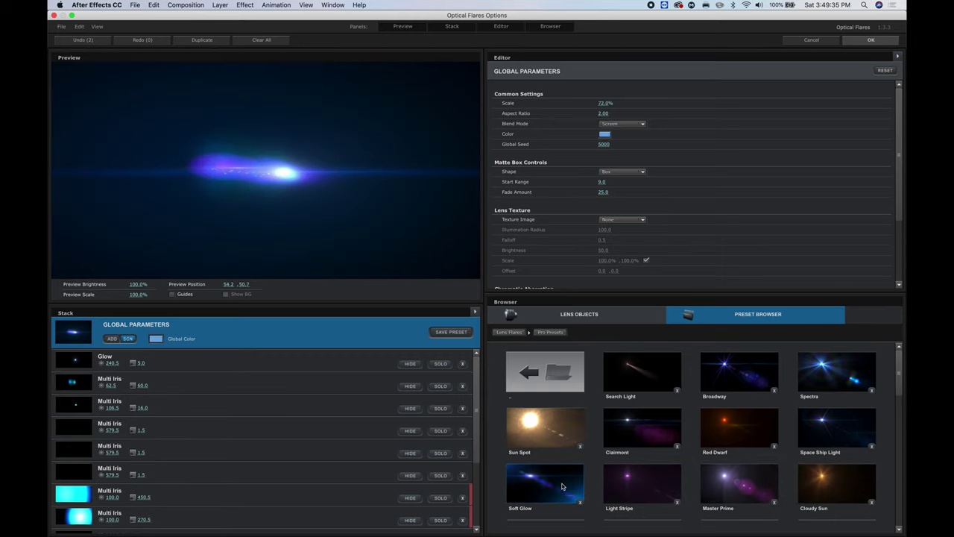
Compare the trailer's JUSTICE IS COMING title in Chrome with the flare preview in After Effects, nudging the preview flare near the centre.
{"action": "mouse_move", "coordinate": [313, 524]}
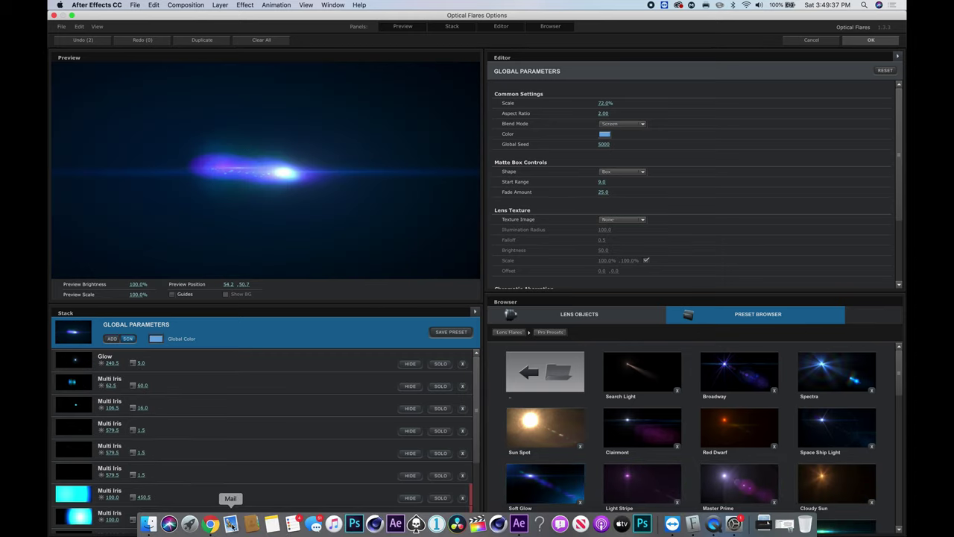
{"action": "left_click", "coordinate": [211, 524]}
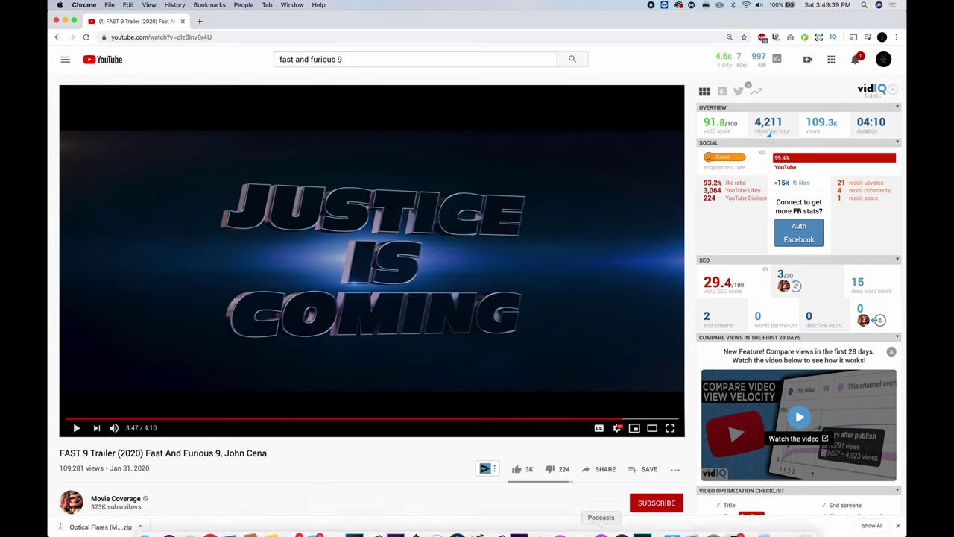
{"action": "left_click", "coordinate": [518, 524]}
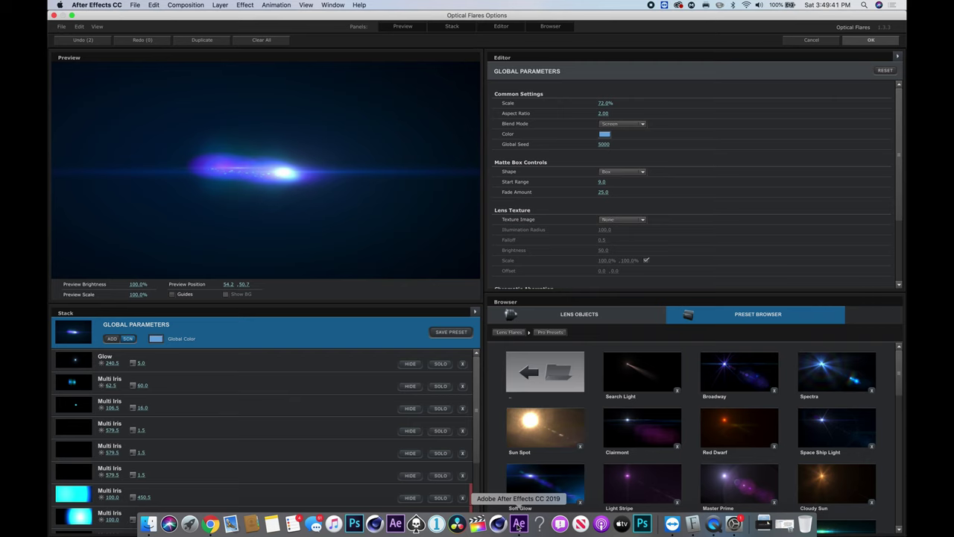
{"action": "left_click_drag", "start_coordinate": [263, 178], "coordinate": [280, 173]}
{"action": "left_click", "coordinate": [209, 526]}
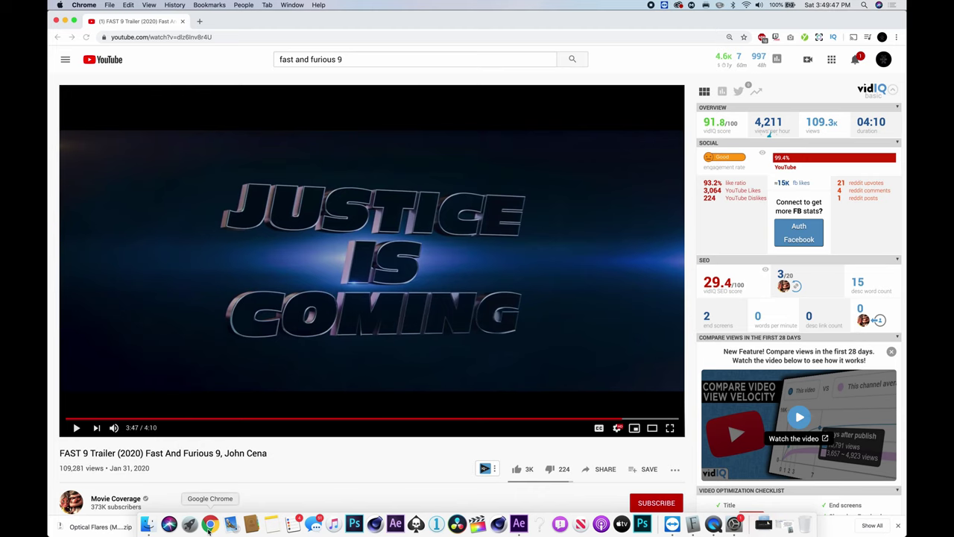
{"action": "mouse_move", "coordinate": [689, 532]}
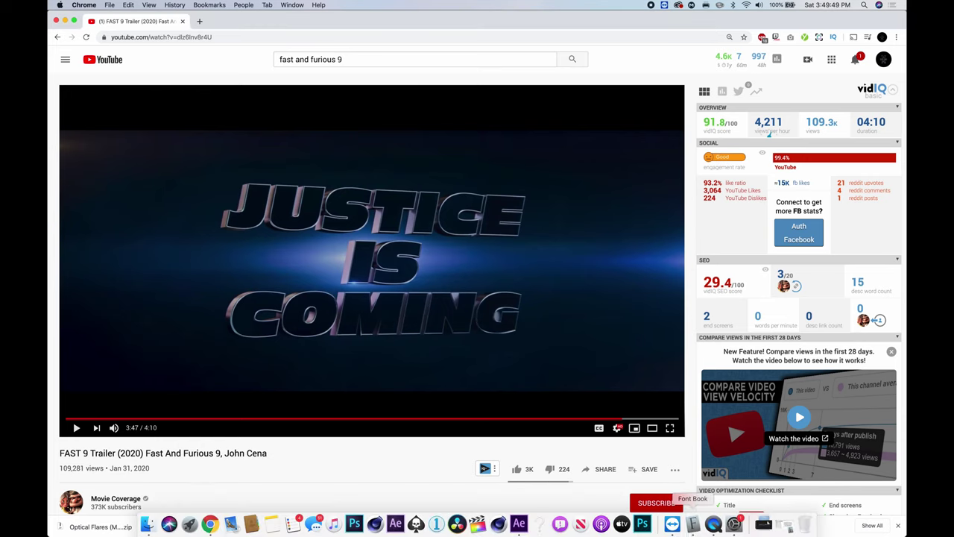
{"action": "left_click", "coordinate": [519, 524]}
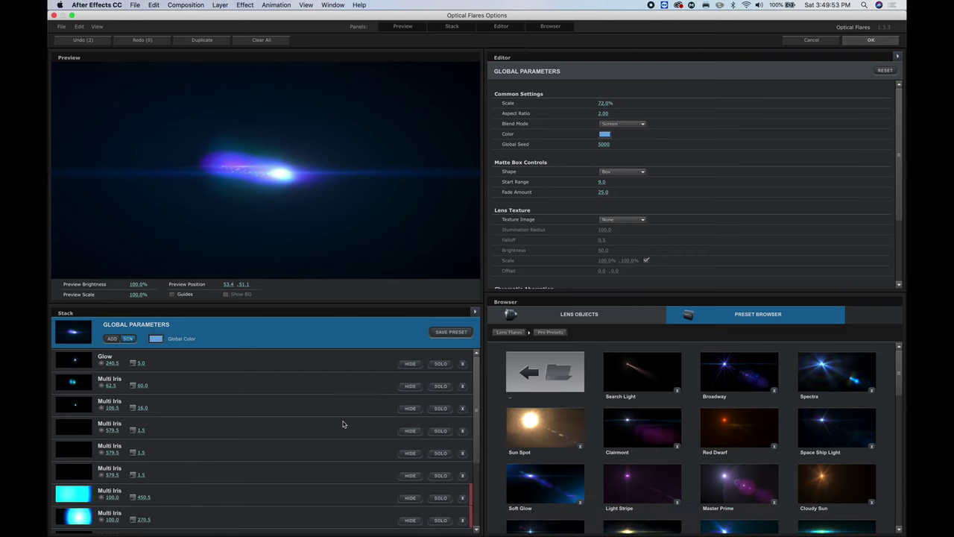
Increase the vertical stretch of the 78% scale Streak object in the flare's stack.
{"action": "left_click_drag", "start_coordinate": [475, 409], "coordinate": [470, 487]}
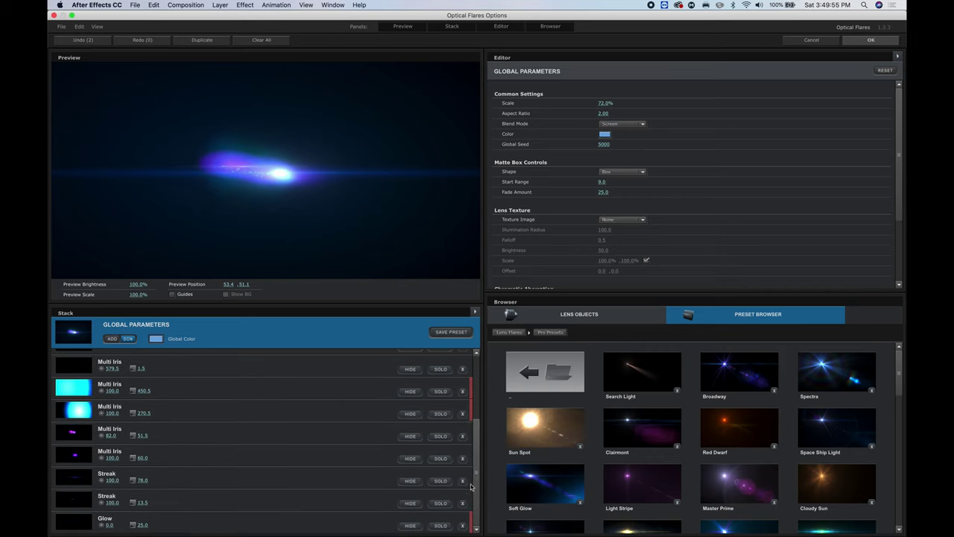
{"action": "left_click", "coordinate": [176, 482]}
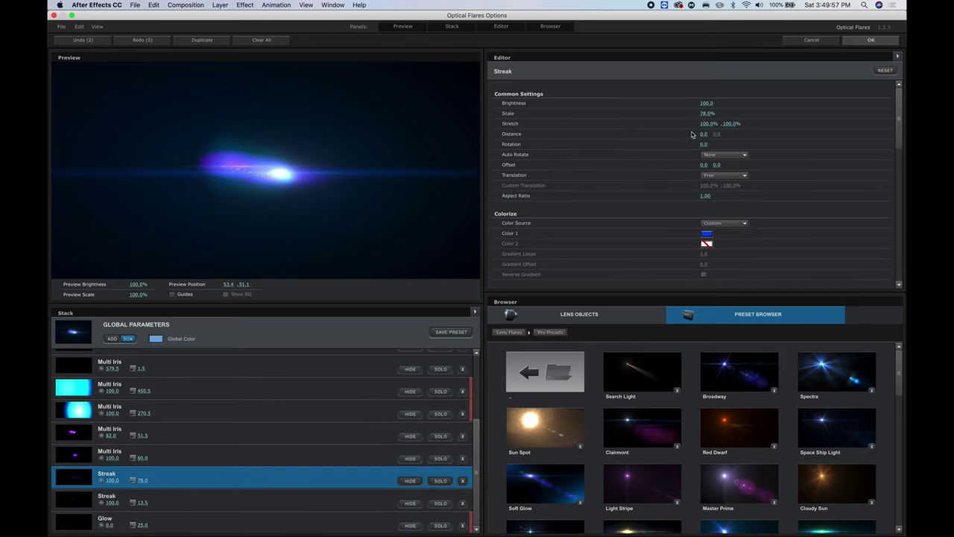
{"action": "left_click_drag", "start_coordinate": [723, 123], "coordinate": [895, 98]}
{"action": "left_click_drag", "start_coordinate": [799, 122], "coordinate": [803, 122]}
{"action": "left_click", "coordinate": [740, 125]}
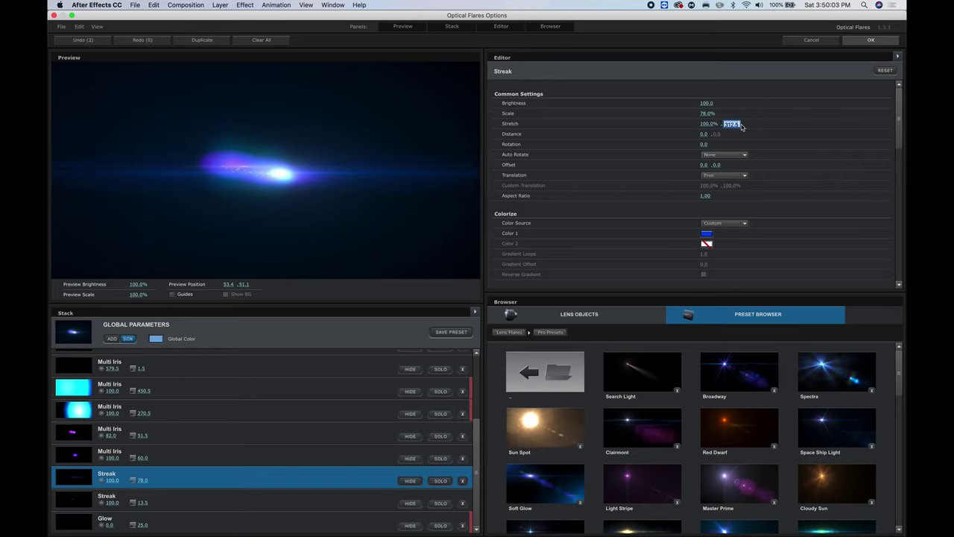
{"action": "left_click", "coordinate": [770, 142]}
{"action": "left_click_drag", "start_coordinate": [727, 123], "coordinate": [777, 122]}
Lower the Streak object's brightness, compare the flare with the streak hidden and shown, and accept the flare options.
{"action": "left_click_drag", "start_coordinate": [700, 104], "coordinate": [669, 103]}
{"action": "left_click", "coordinate": [410, 480]}
{"action": "left_click", "coordinate": [410, 481]}
{"action": "left_click", "coordinate": [866, 40]}
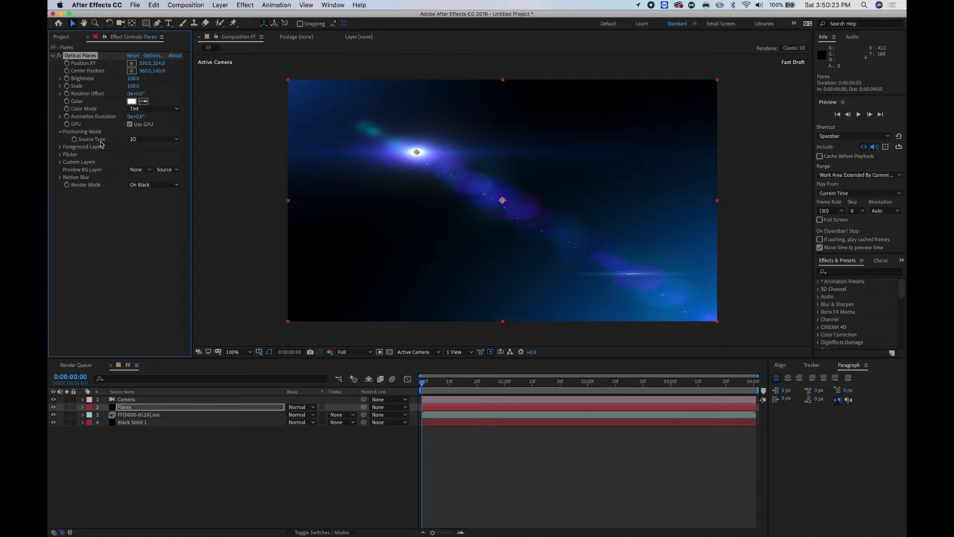
Set the Optical Flares Source Type on the Flares layer to Track Lights and collapse the layer's properties.
{"action": "left_click", "coordinate": [149, 139]}
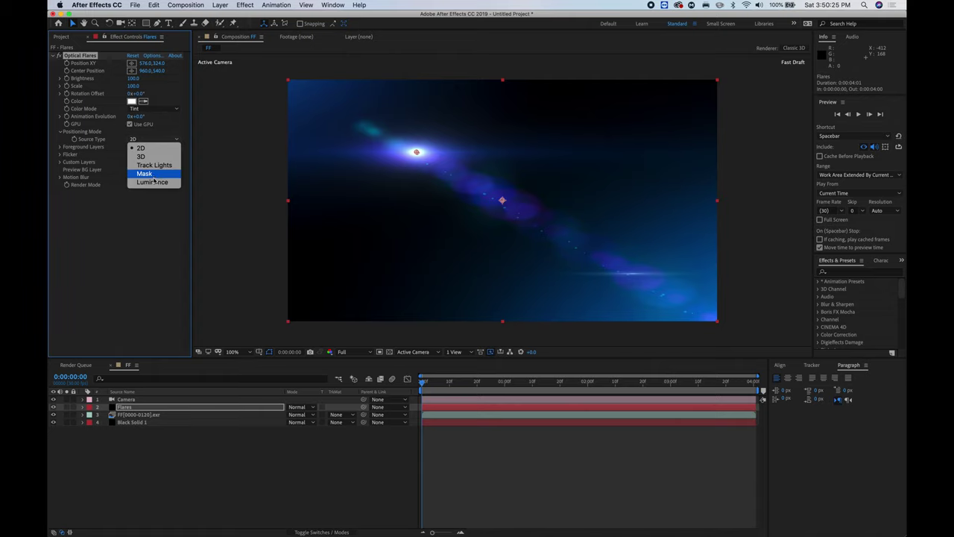
{"action": "left_click", "coordinate": [153, 165]}
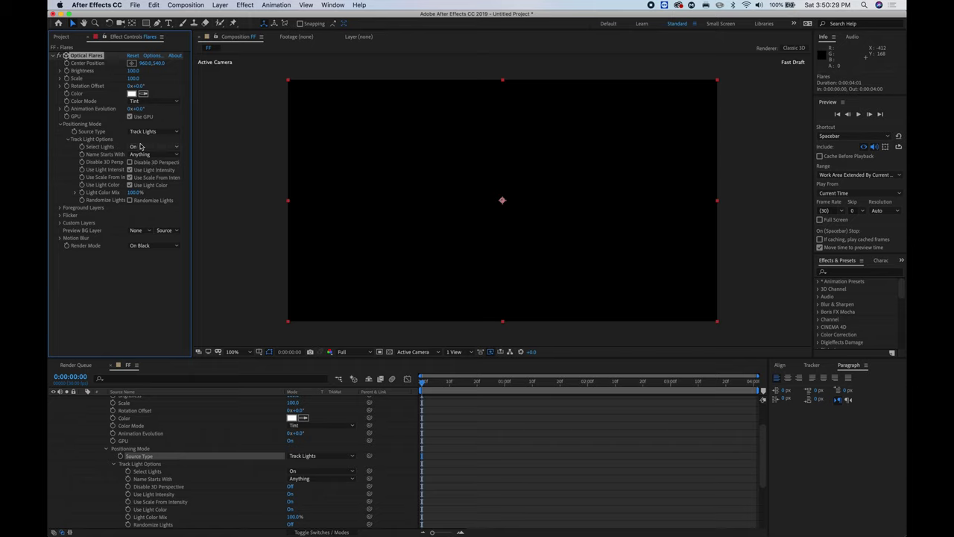
{"action": "scroll", "coordinate": [164, 438], "scroll_direction": "up", "scroll_amount": 3}
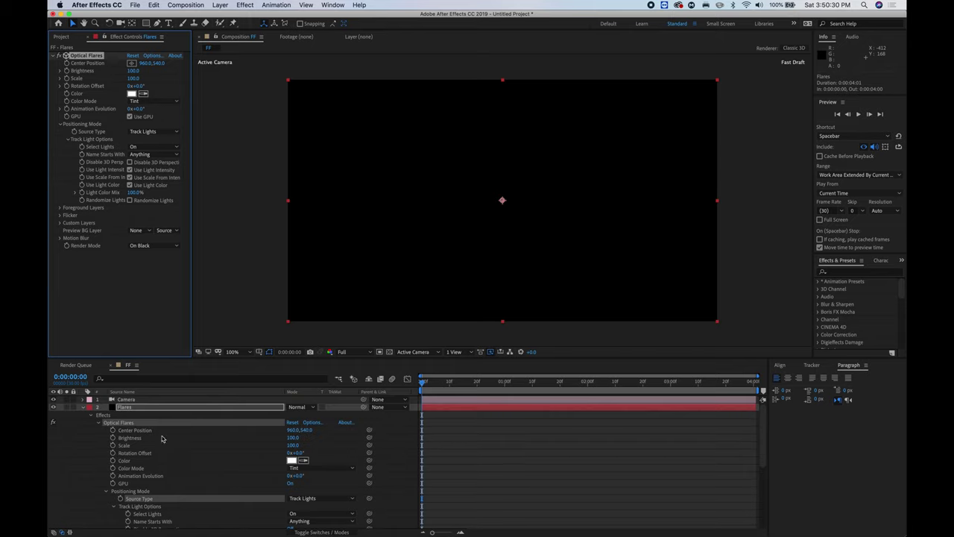
{"action": "left_click", "coordinate": [83, 408]}
Add a spot light with the default settings and move it into the frame, roughly below the centre of the title.
{"action": "left_click", "coordinate": [220, 5]}
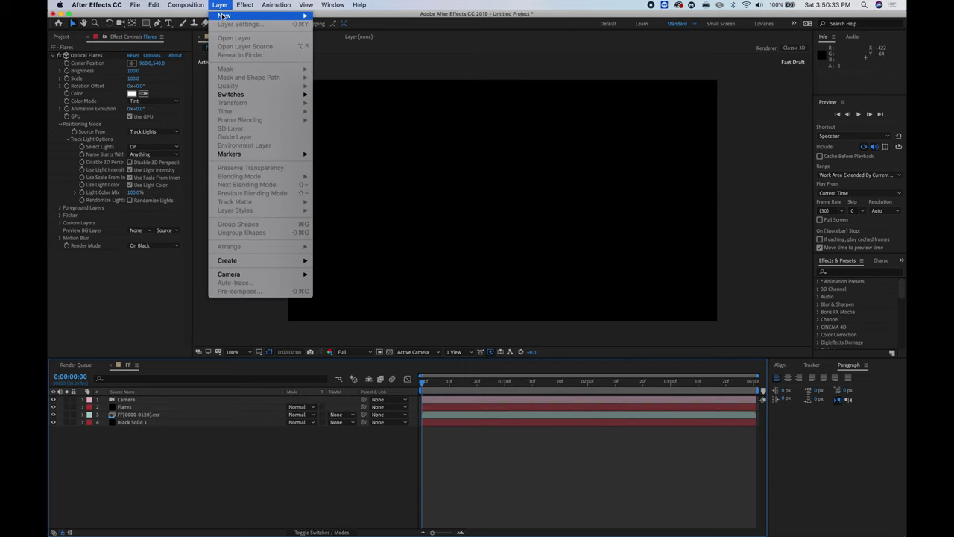
{"action": "mouse_move", "coordinate": [225, 15]}
{"action": "left_click", "coordinate": [342, 36]}
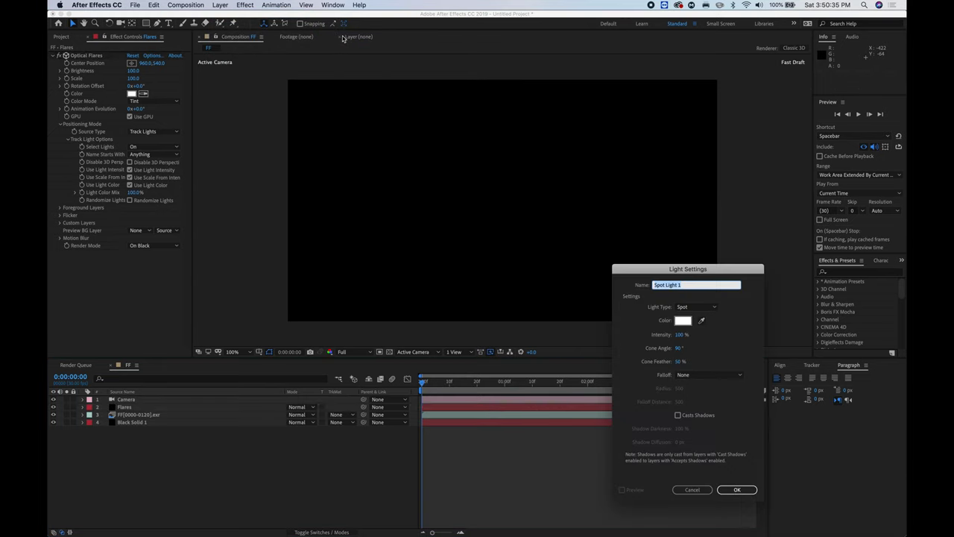
{"action": "left_click", "coordinate": [736, 489]}
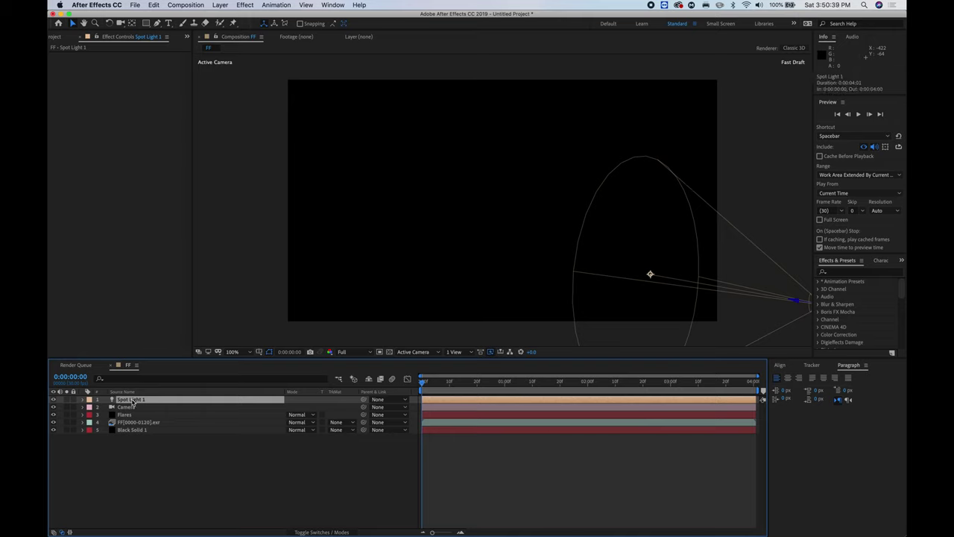
{"action": "left_click_drag", "start_coordinate": [790, 298], "coordinate": [502, 250]}
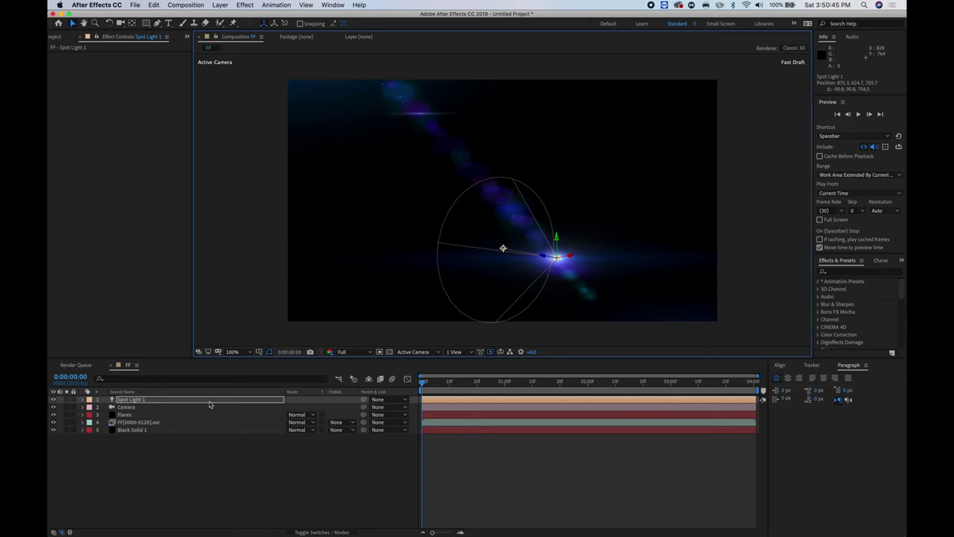
Move the Flares layer beneath FF[0000-0120].exr and set its blending mode to Screen.
{"action": "left_click", "coordinate": [126, 414]}
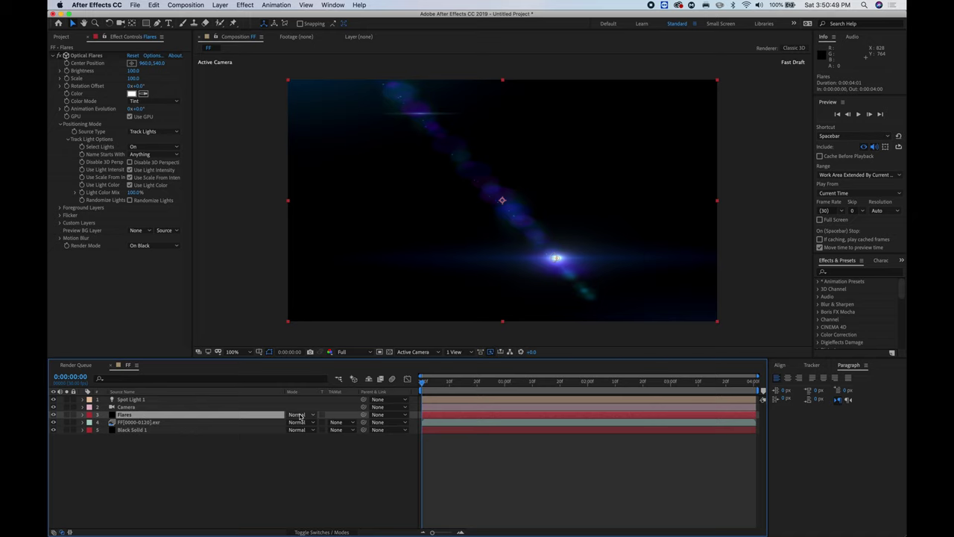
{"action": "left_click_drag", "start_coordinate": [125, 414], "coordinate": [131, 431]}
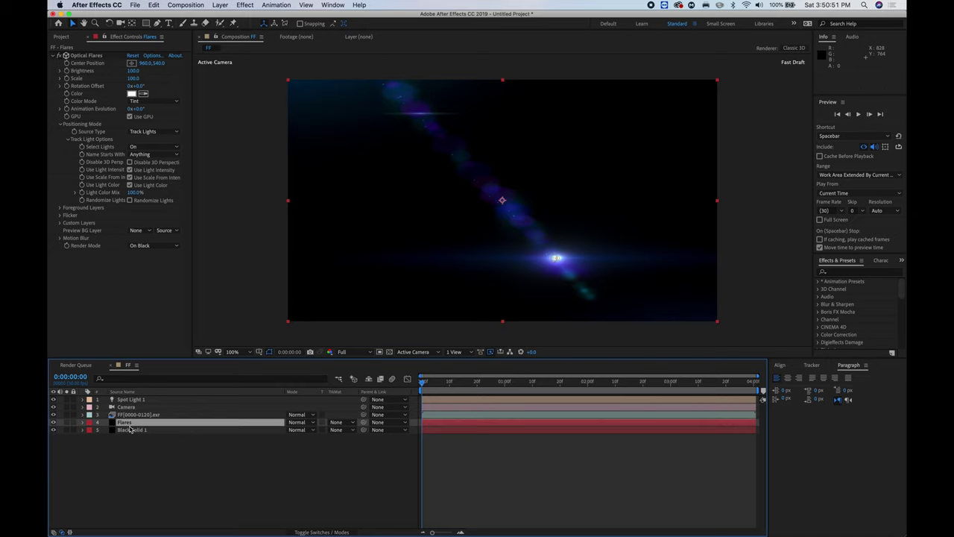
{"action": "left_click", "coordinate": [297, 422]}
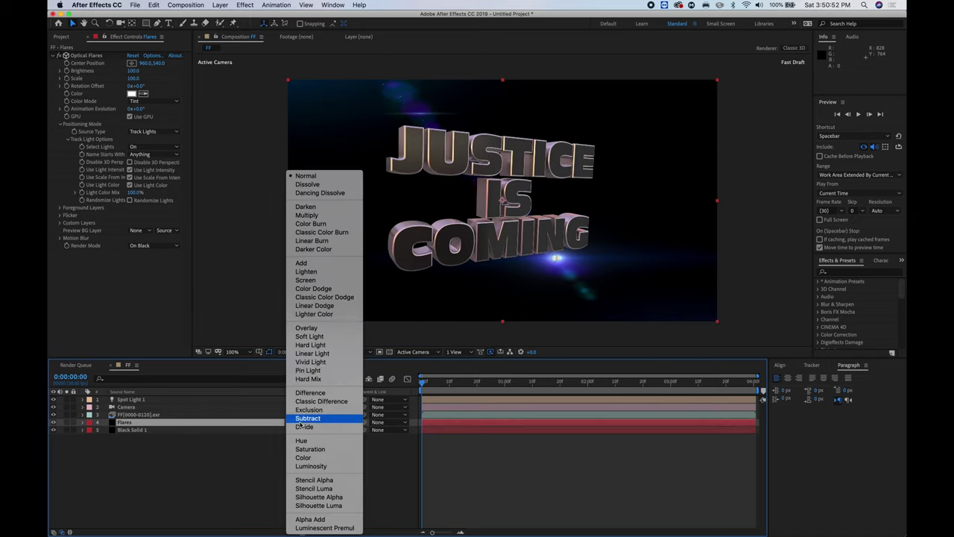
{"action": "left_click", "coordinate": [326, 281]}
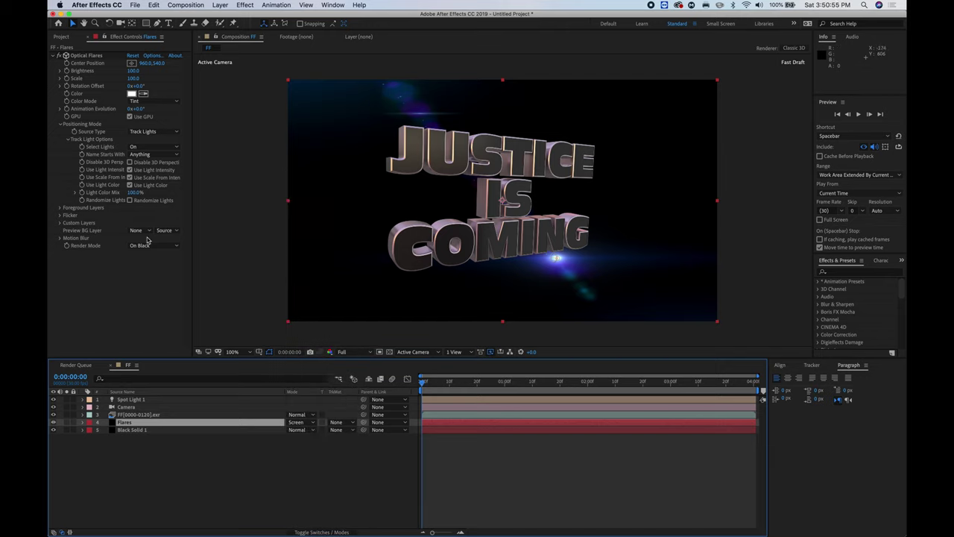
Reposition Spot Light 1 behind the word IS, at about -114.5, 77.3, -171.0.
{"action": "left_click", "coordinate": [133, 399]}
{"action": "left_click_drag", "start_coordinate": [542, 249], "coordinate": [771, 211]}
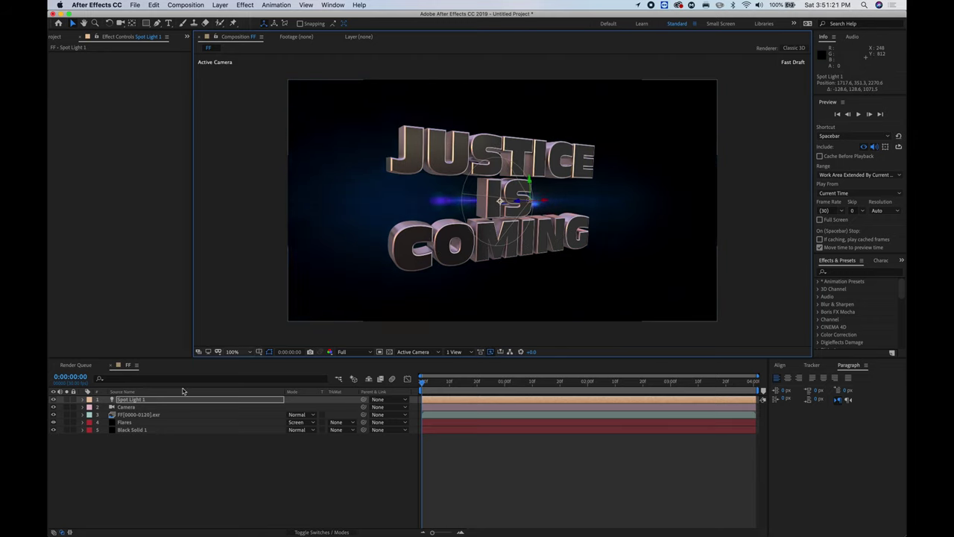
{"action": "key", "text": "p"}
{"action": "left_click_drag", "start_coordinate": [325, 410], "coordinate": [249, 415]}
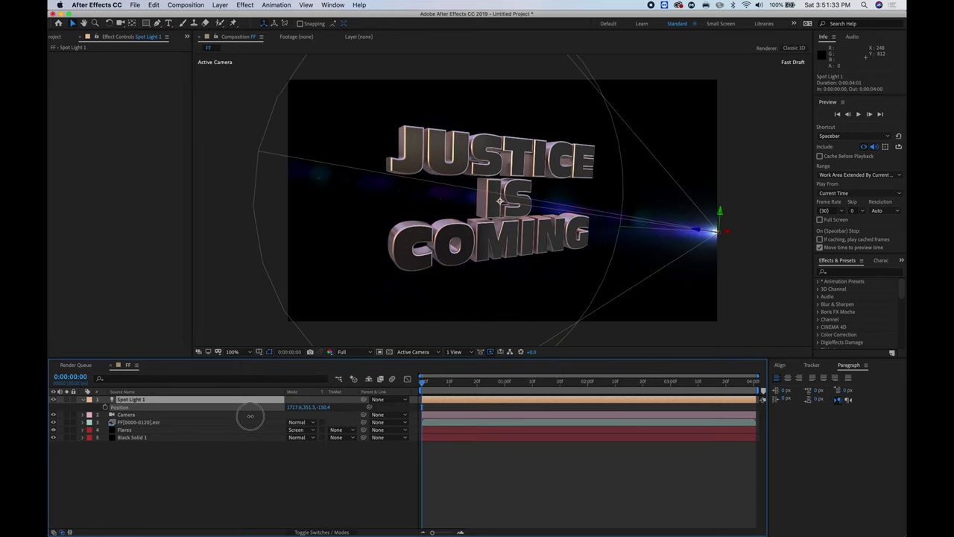
{"action": "left_click_drag", "start_coordinate": [754, 239], "coordinate": [342, 299]}
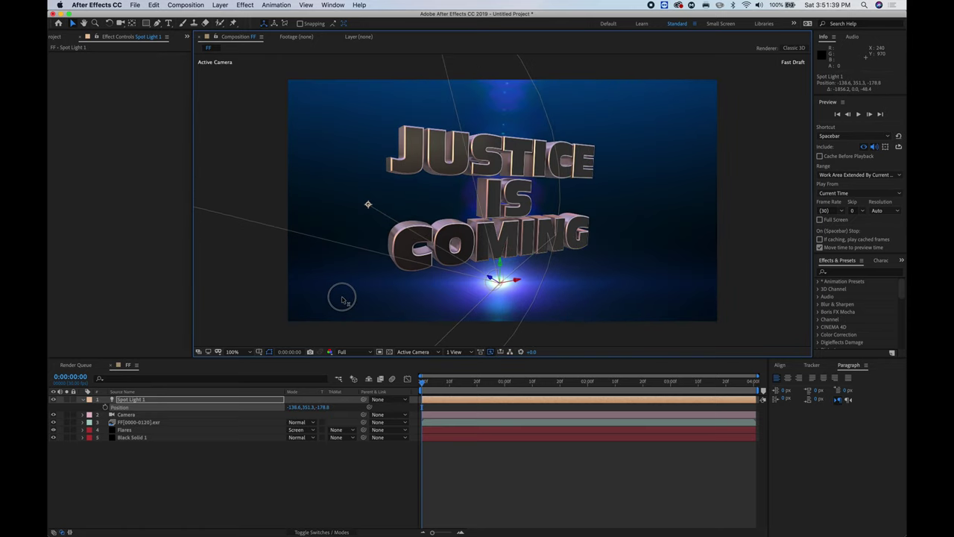
{"action": "left_click_drag", "start_coordinate": [506, 262], "coordinate": [510, 199]}
Duplicate Spot Light 1 and move the copy just beyond the frame's right edge, to about 1629.9, 77.3, -125.6.
{"action": "left_click", "coordinate": [133, 402]}
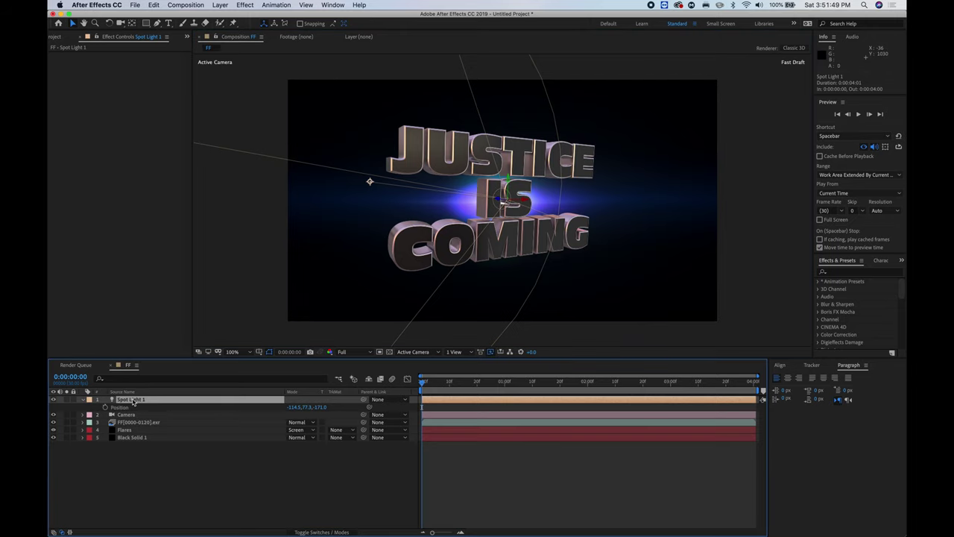
{"action": "key", "text": "super+d"}
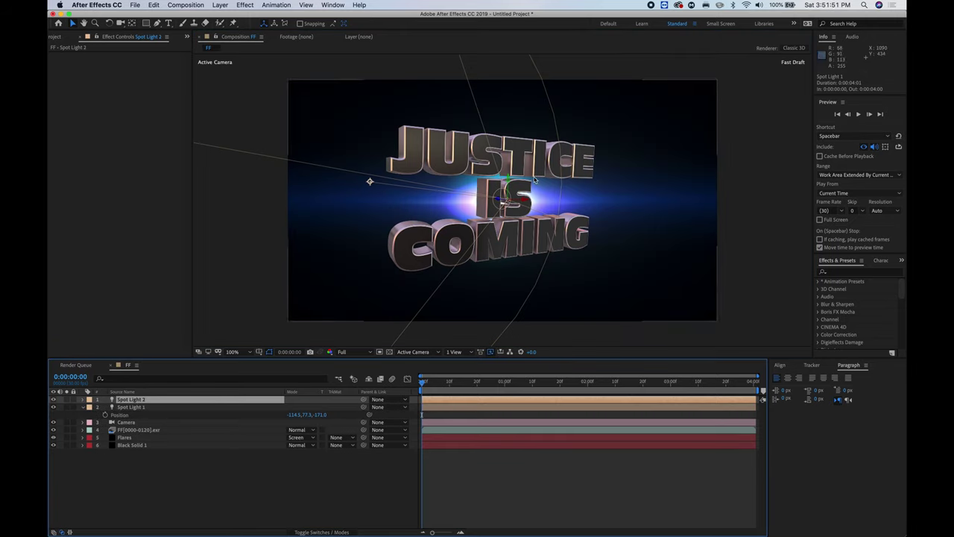
{"action": "left_click_drag", "start_coordinate": [524, 201], "coordinate": [825, 201]}
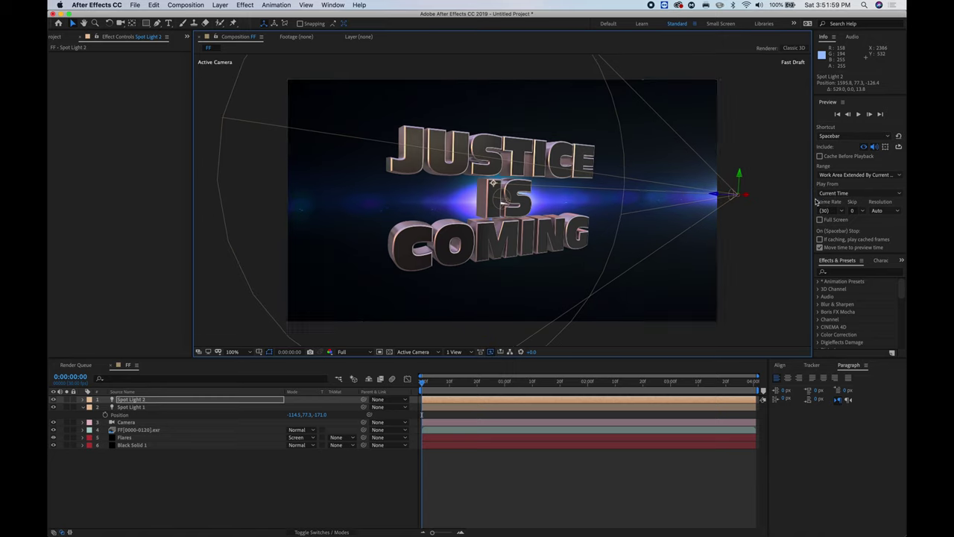
{"action": "left_click_drag", "start_coordinate": [746, 196], "coordinate": [758, 199]}
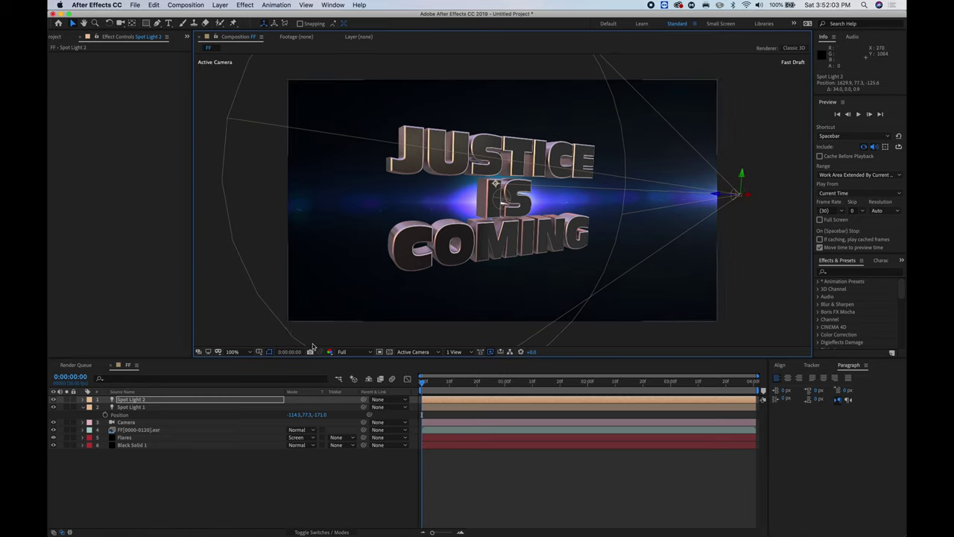
Make the Flares layer track lights whose name starts with A, and rename Spot Light 1 to A.
{"action": "left_click", "coordinate": [127, 438]}
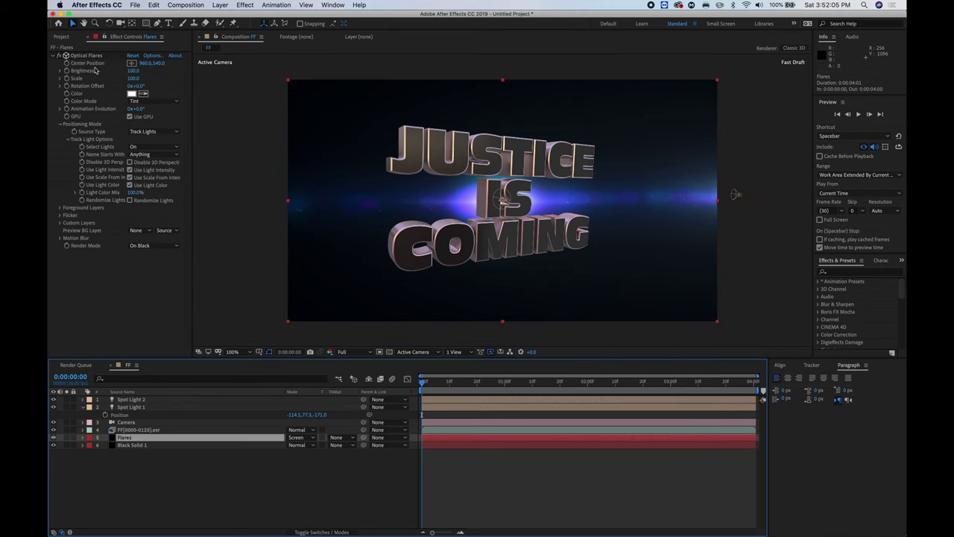
{"action": "left_click", "coordinate": [141, 154]}
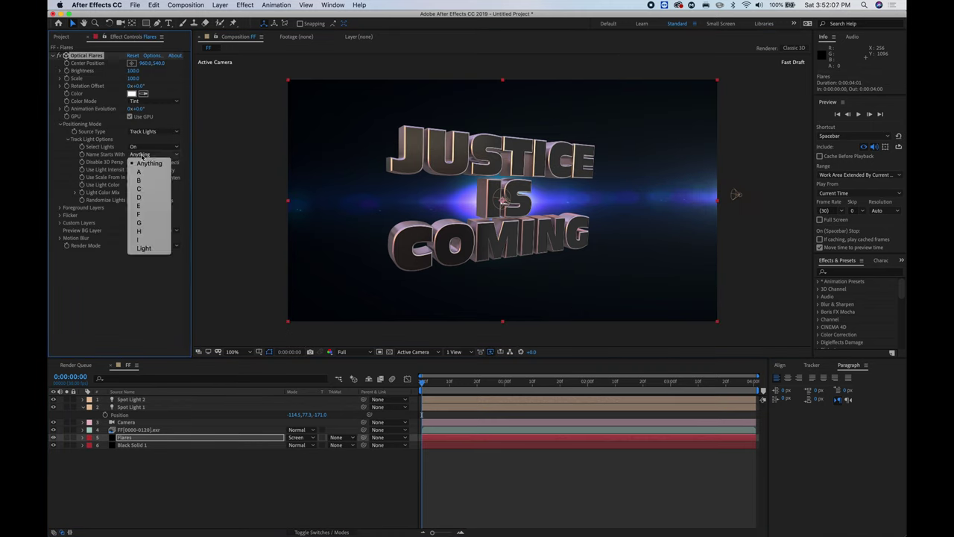
{"action": "left_click", "coordinate": [139, 171]}
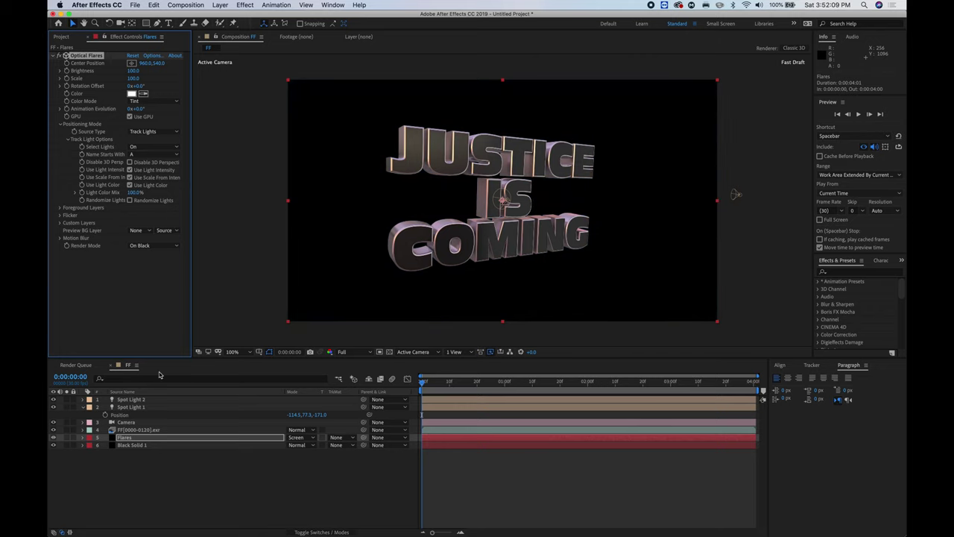
{"action": "left_click", "coordinate": [131, 407]}
{"action": "key", "text": "Return"}
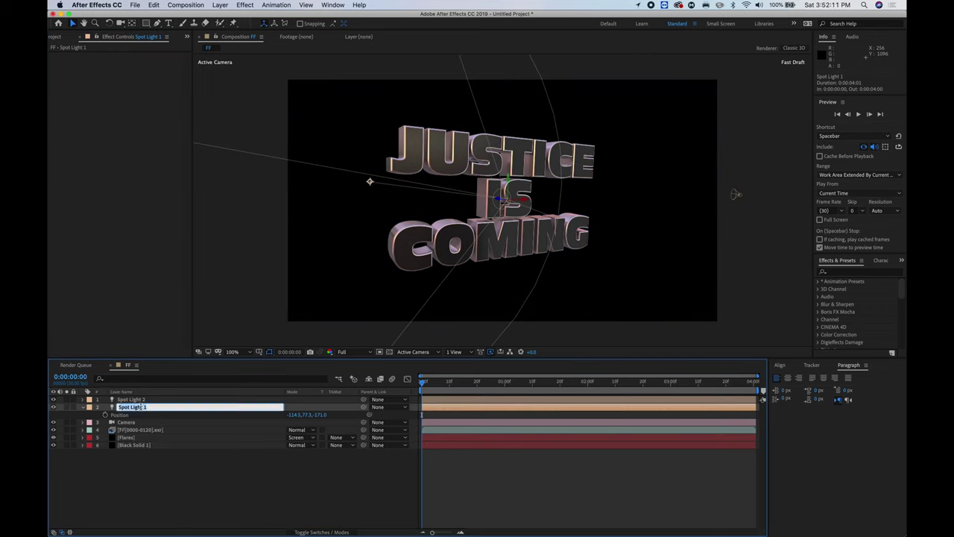
{"action": "type", "text": "A"}
{"action": "key", "text": "Return"}
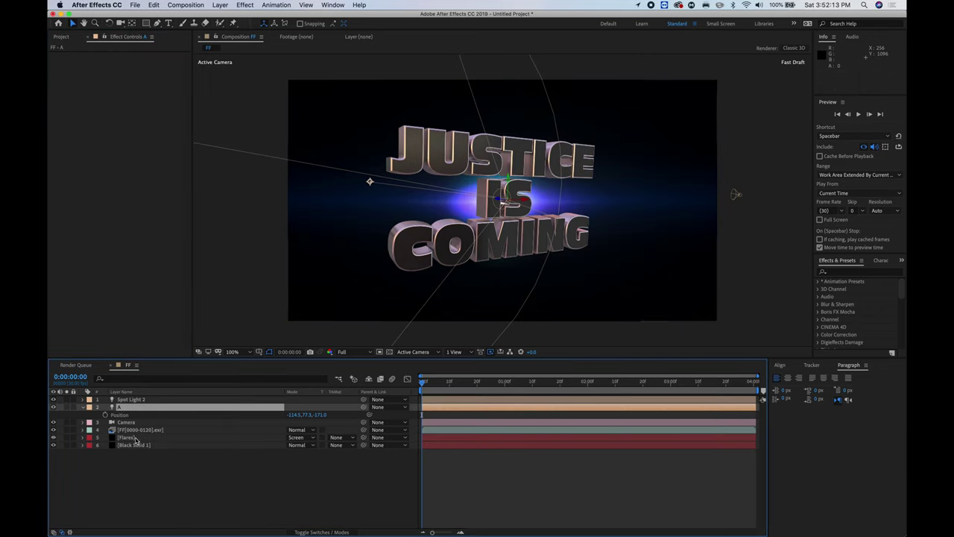
Duplicate the Flares layer, make the copy track lights starting with B, and rename Spot Light 2 to B.
{"action": "left_click", "coordinate": [134, 439]}
{"action": "key", "text": "super+d"}
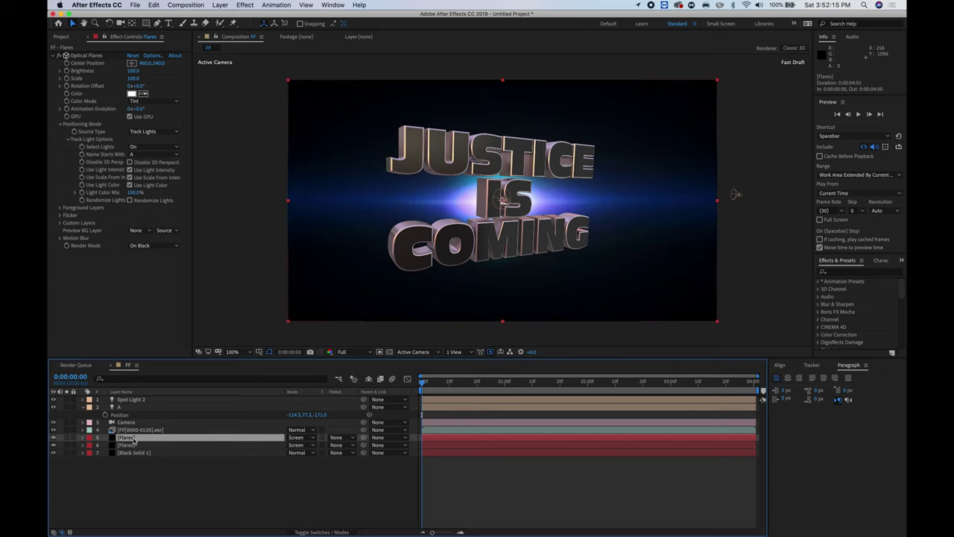
{"action": "left_click", "coordinate": [148, 159]}
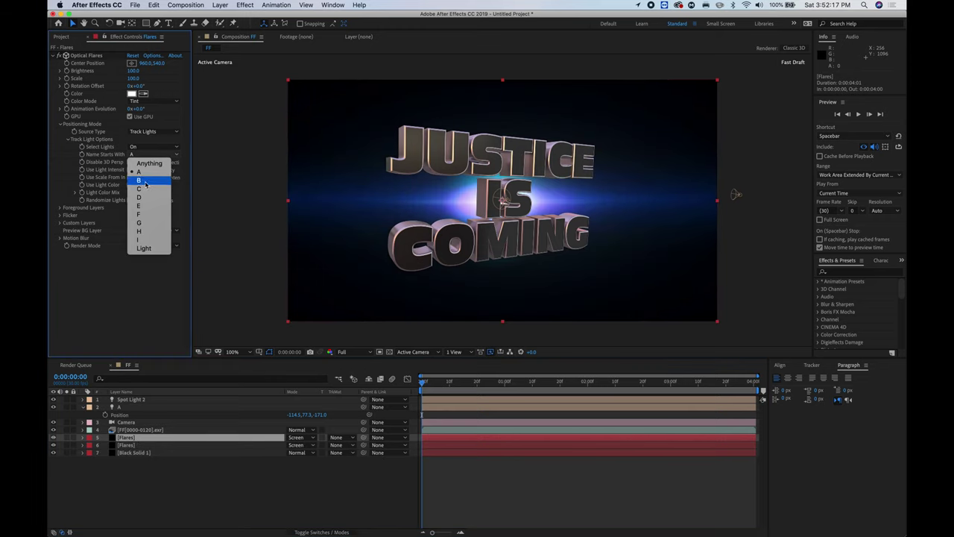
{"action": "left_click", "coordinate": [140, 174]}
{"action": "left_click", "coordinate": [132, 400]}
{"action": "key", "text": "Return"}
{"action": "type", "text": "B"}
{"action": "key", "text": "Return"}
Move the duplicated Flares layer that tracks light B to the top of the layer stack.
{"action": "left_click", "coordinate": [137, 439]}
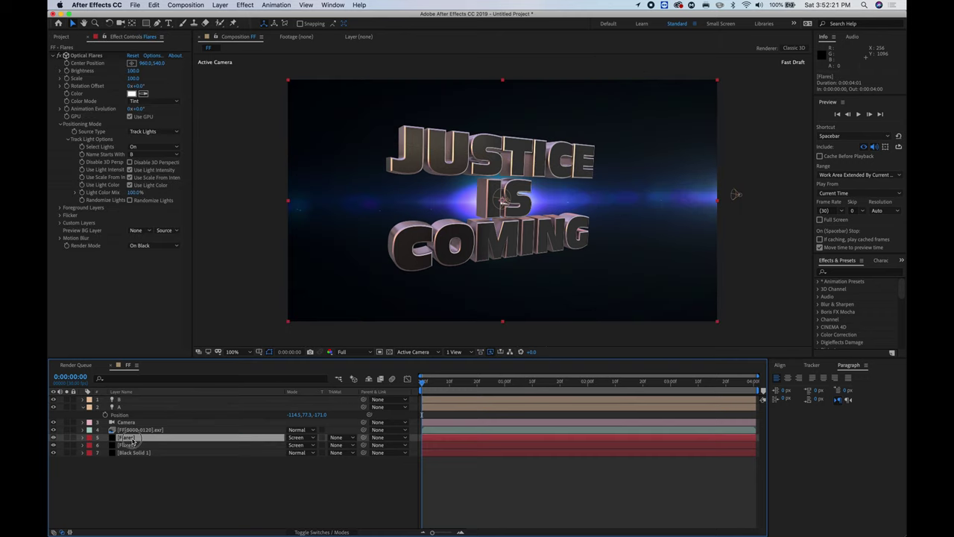
{"action": "left_click_drag", "start_coordinate": [133, 441], "coordinate": [131, 401]}
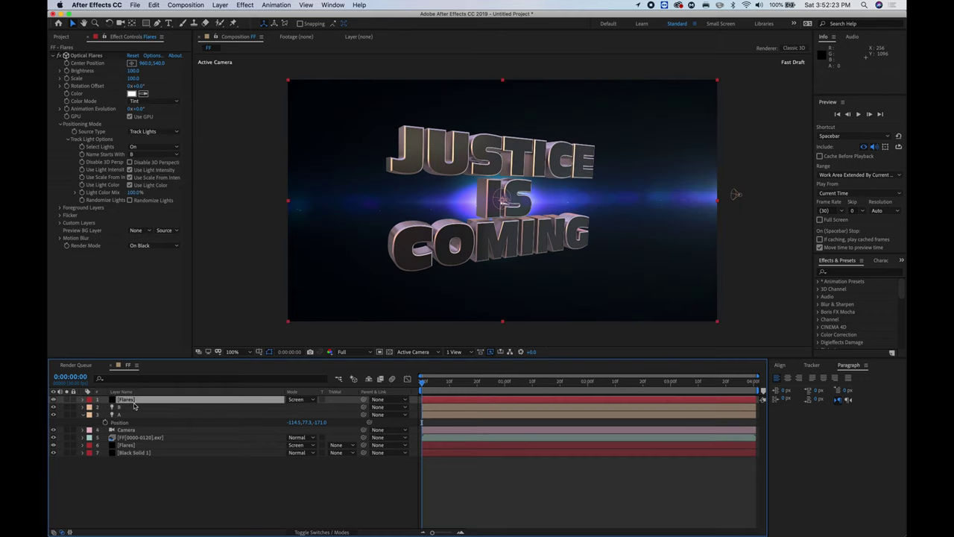
{"action": "left_click", "coordinate": [208, 500]}
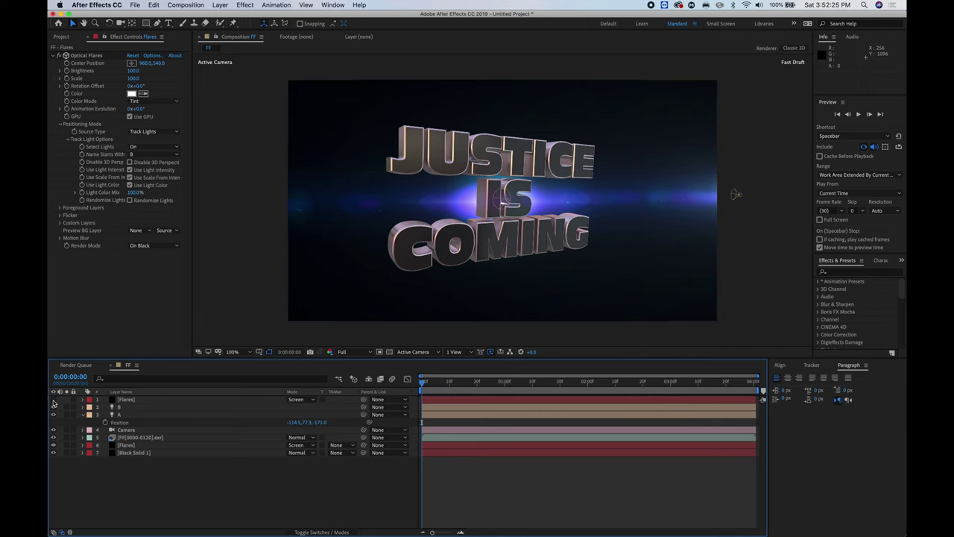
Examine the flare glow around the word IS up close and against the whole title.
{"action": "key", "text": "period"}
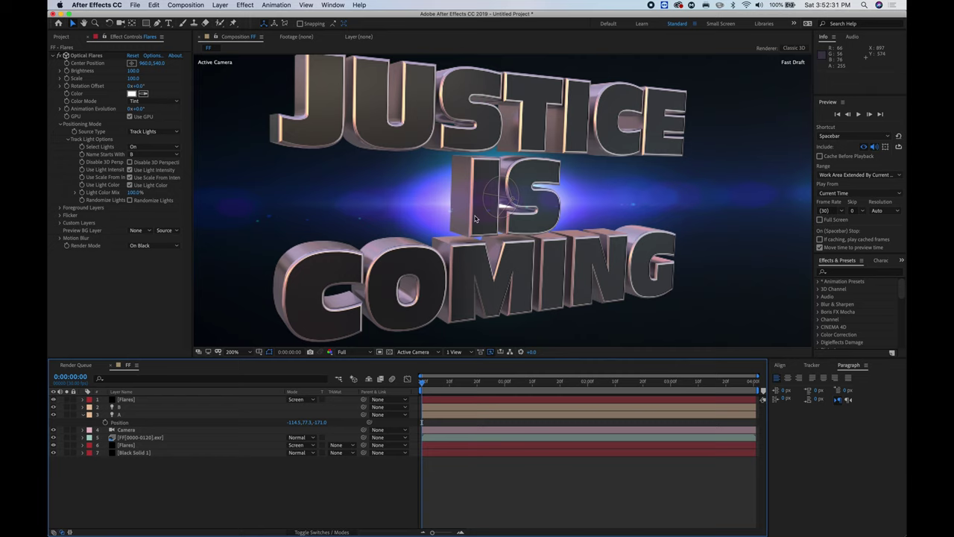
{"action": "key", "text": "comma"}
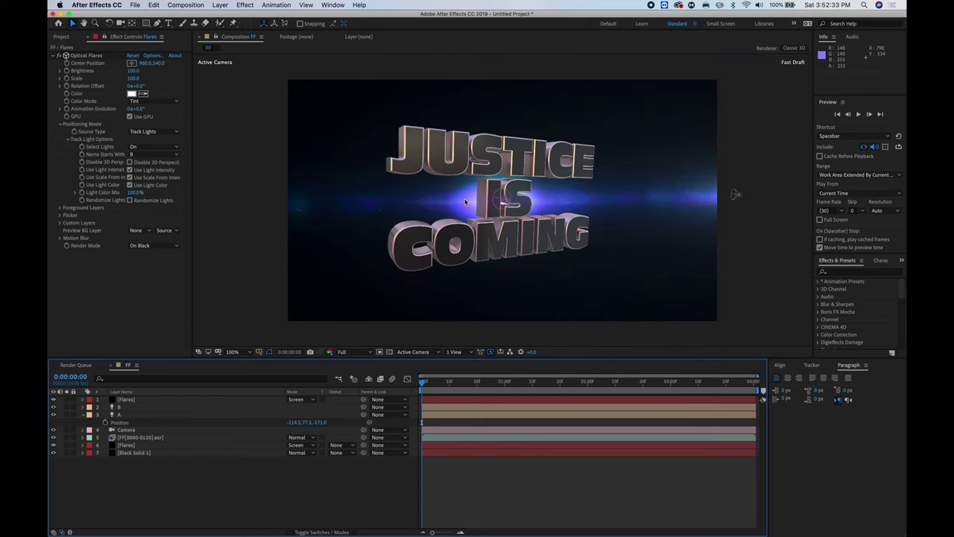
{"action": "key", "text": "period"}
{"action": "scroll", "coordinate": [412, 246], "scroll_direction": "left", "scroll_amount": 5}
{"action": "scroll", "coordinate": [412, 247], "scroll_direction": "up", "scroll_amount": 2}
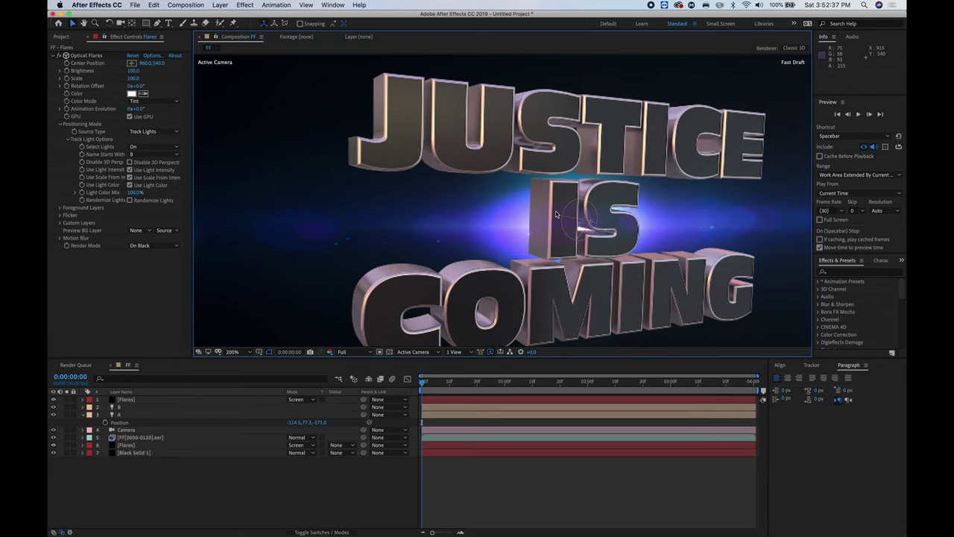
Check the trailer's title frame in Chrome, return to After Effects, and apply the Levels effect to the FF[0000-0120].exr layer.
{"action": "left_click", "coordinate": [210, 524]}
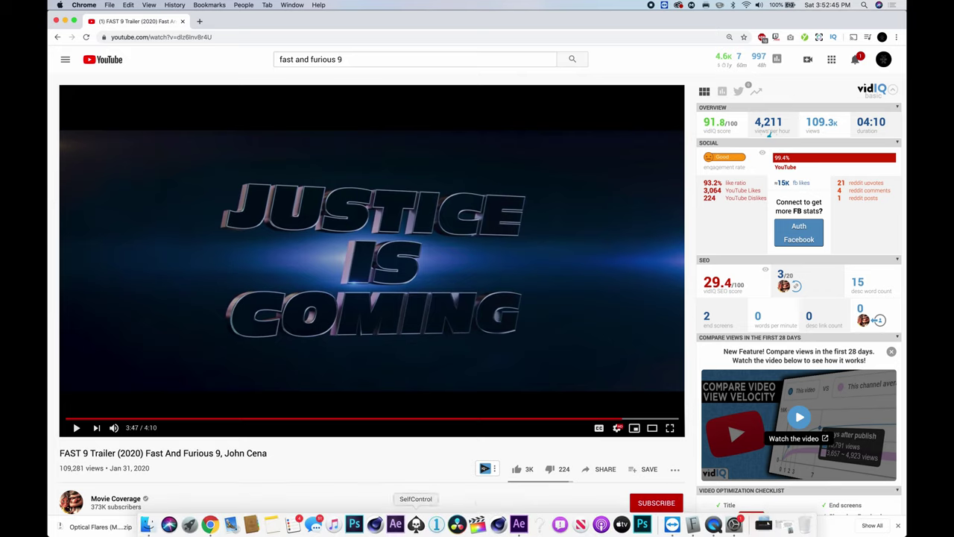
{"action": "left_click", "coordinate": [518, 526]}
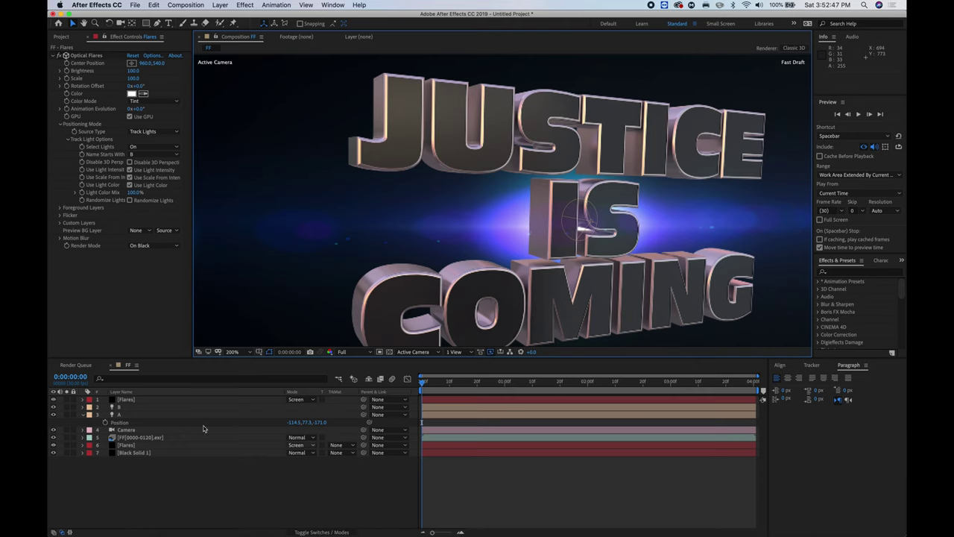
{"action": "left_click", "coordinate": [131, 438]}
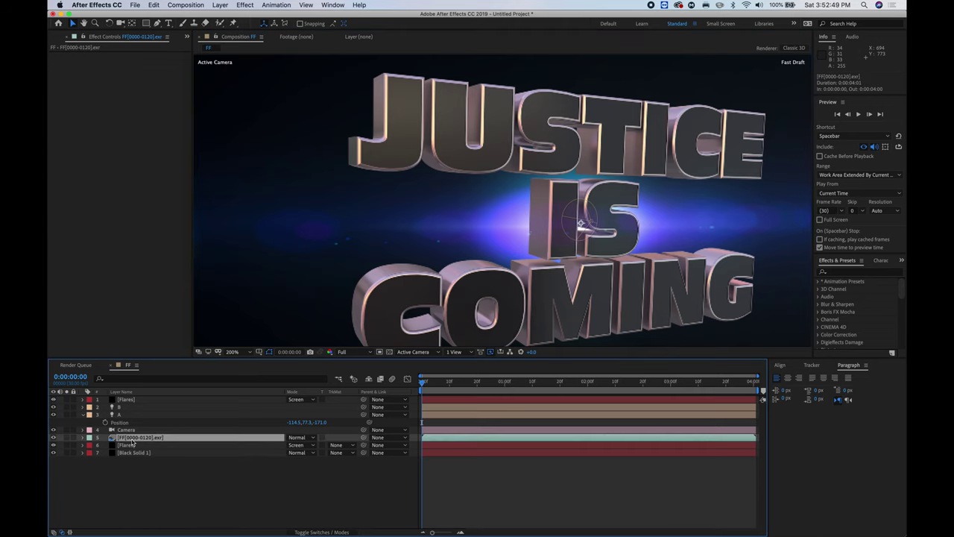
{"action": "left_click", "coordinate": [849, 273]}
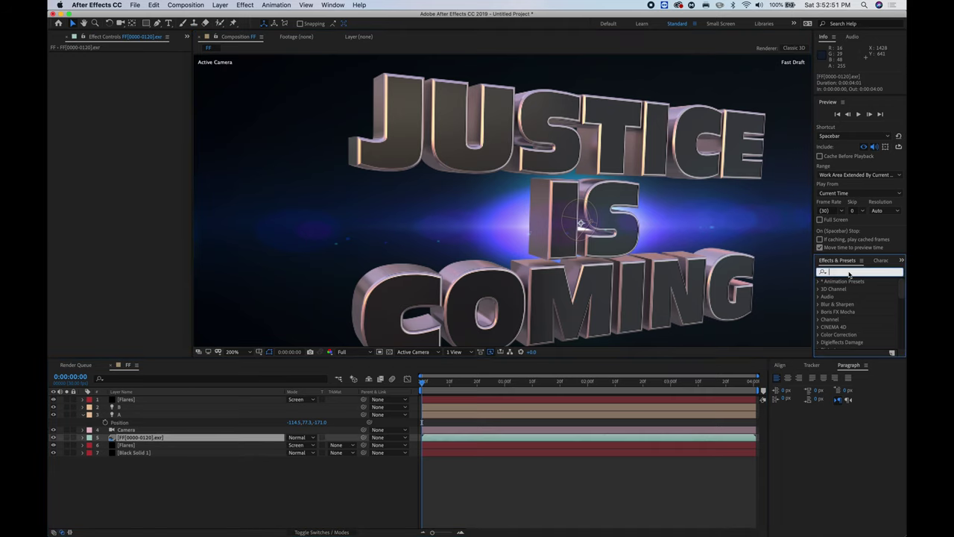
{"action": "type", "text": "levels"}
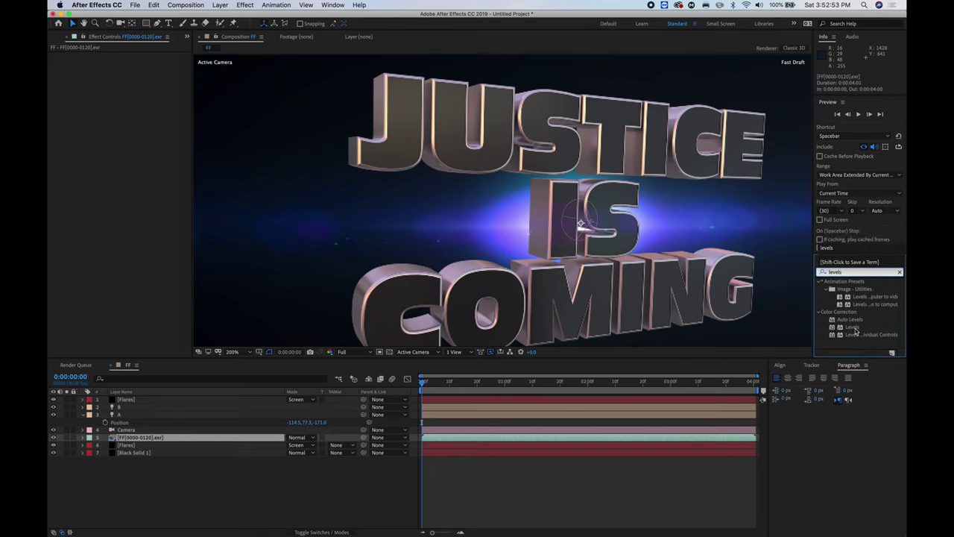
{"action": "left_click_drag", "start_coordinate": [856, 331], "coordinate": [509, 441]}
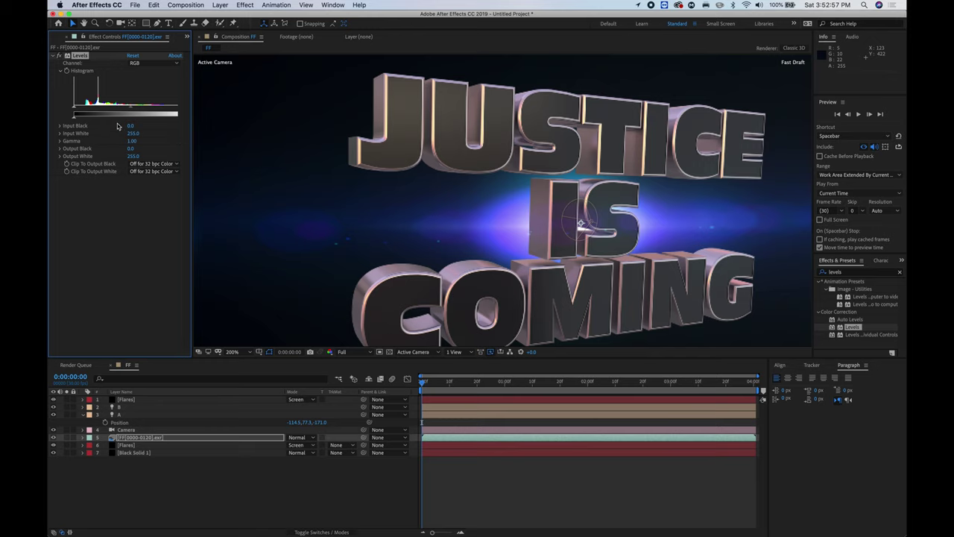
Darken the title render in Levels by setting the RGB input black to 37 and gamma to 0.95.
{"action": "left_click_drag", "start_coordinate": [192, 138], "coordinate": [226, 141]}
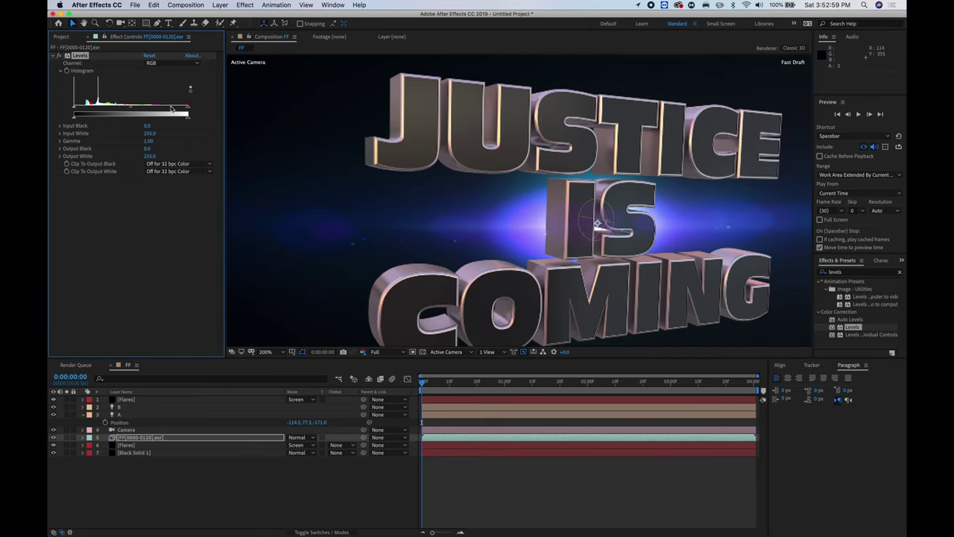
{"action": "left_click_drag", "start_coordinate": [75, 110], "coordinate": [91, 108]}
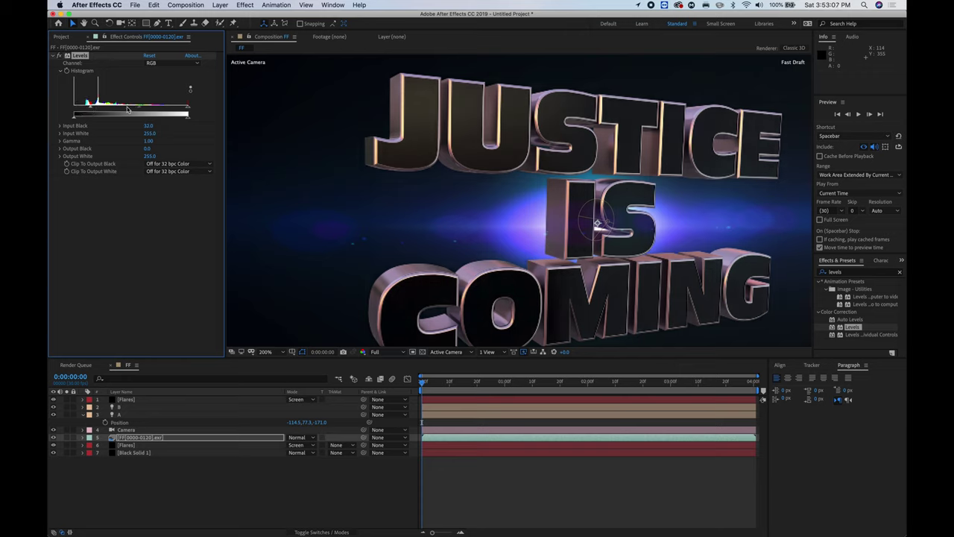
{"action": "left_click_drag", "start_coordinate": [141, 110], "coordinate": [142, 110]}
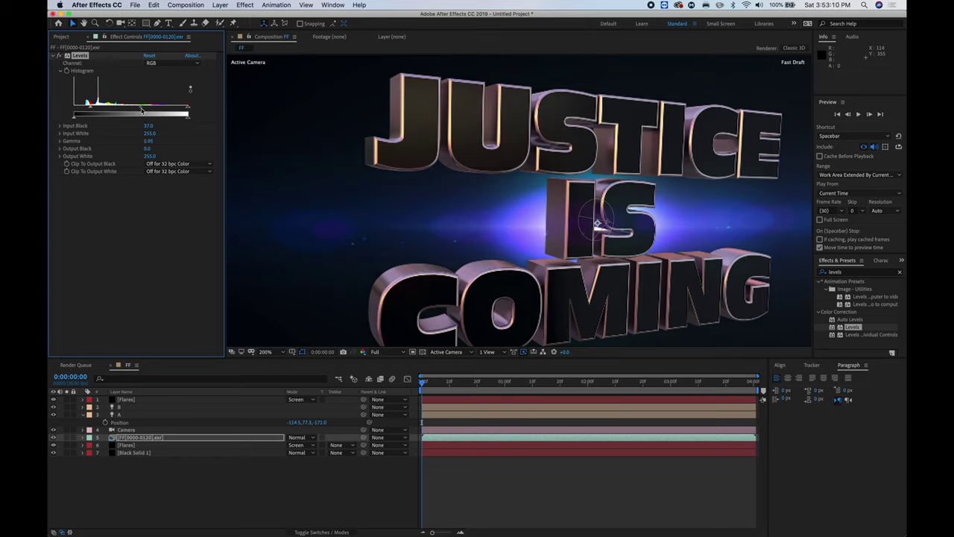
Reduce the red gamma to about 0.92 in Levels and lower the green gamma slightly.
{"action": "left_click", "coordinate": [172, 62]}
{"action": "left_click", "coordinate": [164, 79]}
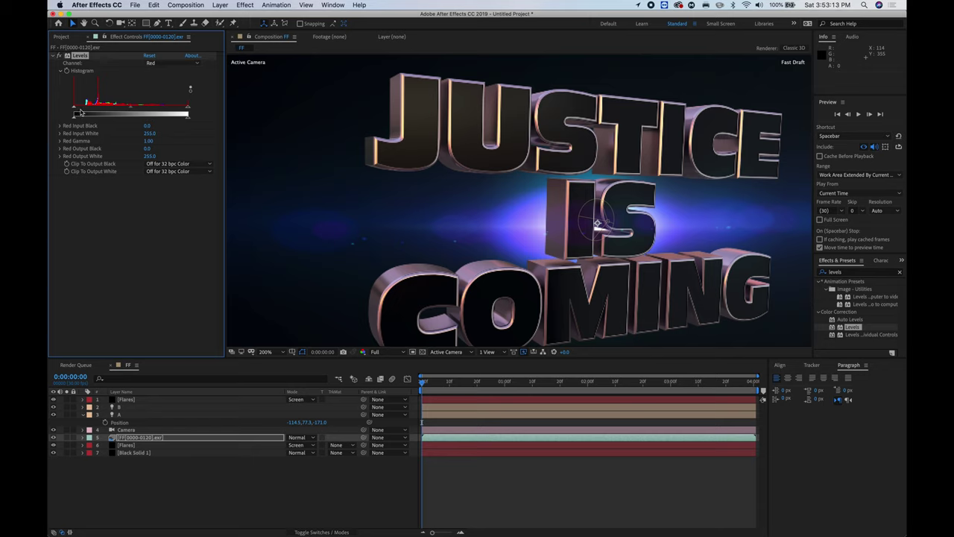
{"action": "left_click_drag", "start_coordinate": [74, 113], "coordinate": [65, 109]}
{"action": "left_click_drag", "start_coordinate": [130, 110], "coordinate": [136, 109]}
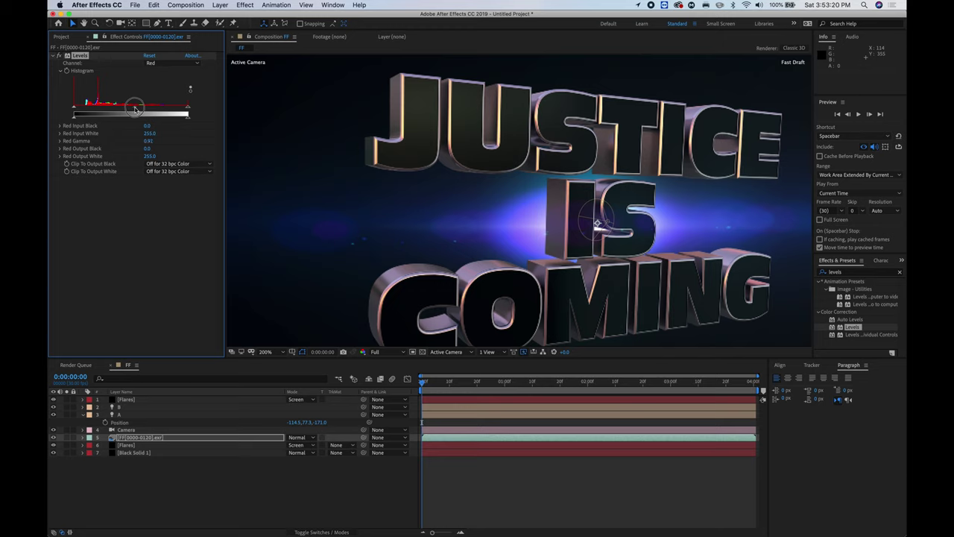
{"action": "left_click", "coordinate": [172, 62]}
{"action": "left_click", "coordinate": [163, 85]}
{"action": "left_click_drag", "start_coordinate": [132, 110], "coordinate": [133, 110]}
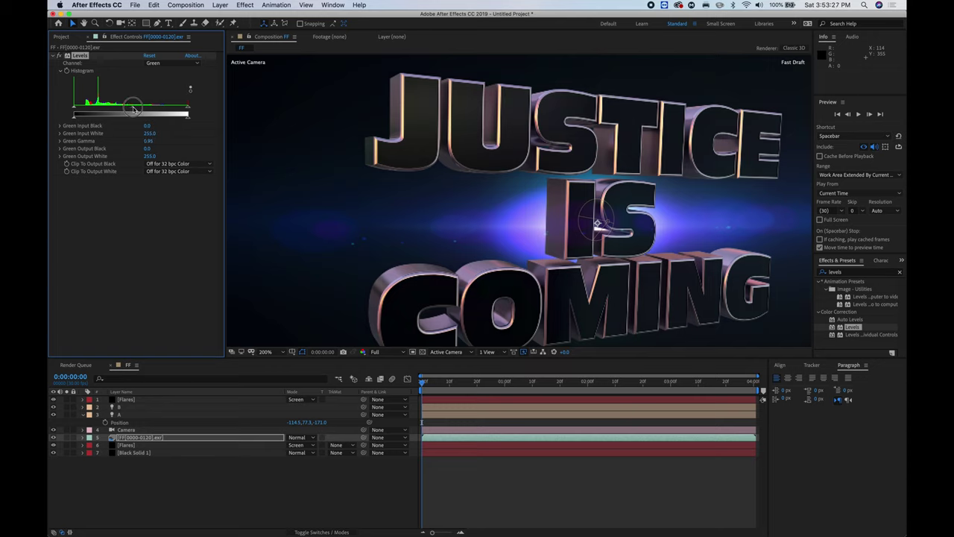
Set the blue gamma to 1.01 in Levels, keeping the blue output black at 0 and output white at 255.
{"action": "left_click", "coordinate": [172, 62]}
{"action": "key", "text": "Escape"}
{"action": "left_click_drag", "start_coordinate": [75, 117], "coordinate": [76, 117]}
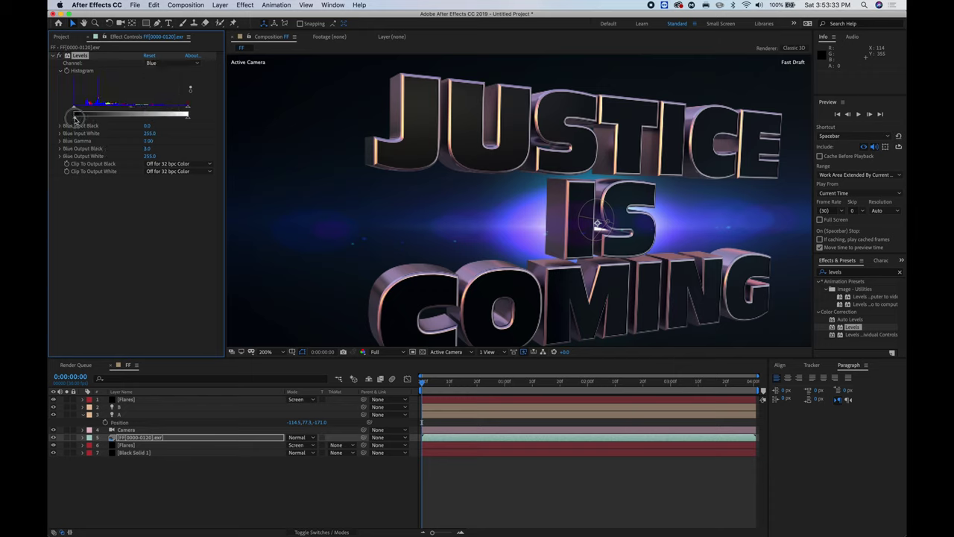
{"action": "left_click_drag", "start_coordinate": [75, 118], "coordinate": [65, 118]}
{"action": "left_click_drag", "start_coordinate": [189, 118], "coordinate": [192, 120]}
{"action": "left_click_drag", "start_coordinate": [130, 107], "coordinate": [131, 109]}
Compare the title with and without Levels, then against the trailer frame in Chrome and close up in the composition.
{"action": "left_click", "coordinate": [61, 56]}
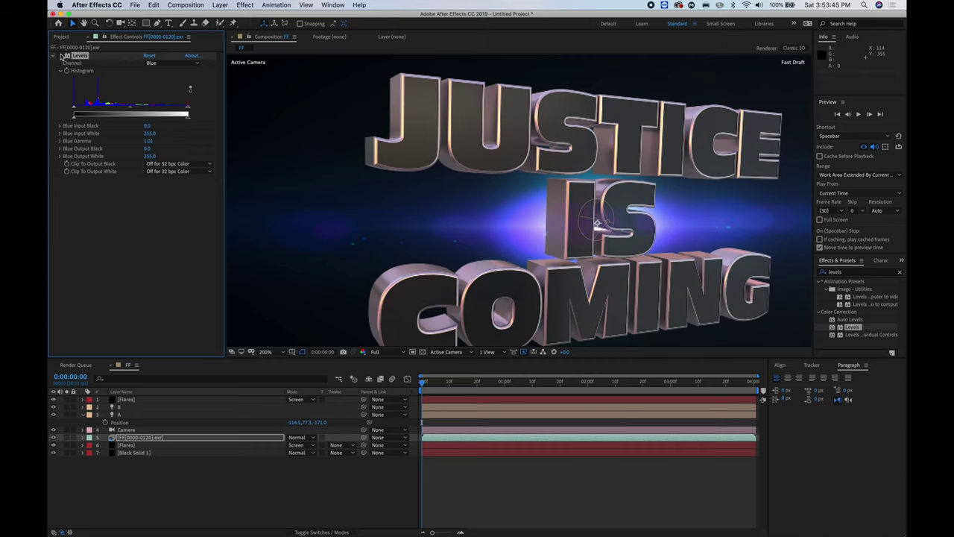
{"action": "left_click", "coordinate": [61, 56]}
{"action": "key", "text": "comma"}
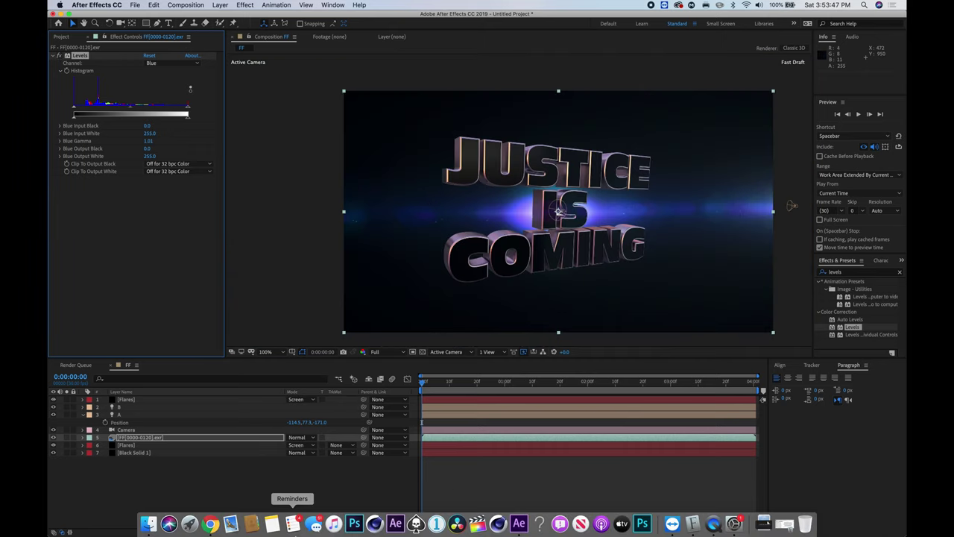
{"action": "left_click", "coordinate": [210, 522]}
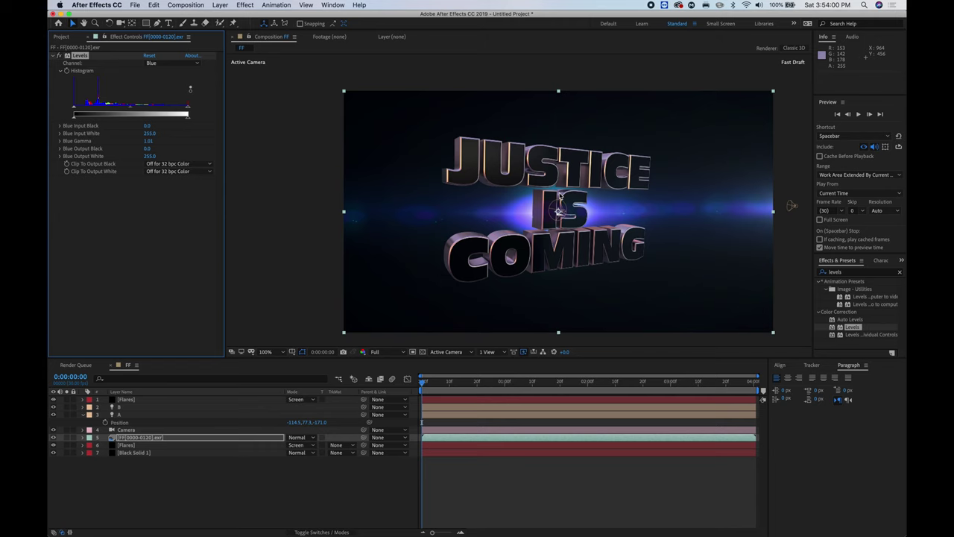
{"action": "scroll", "coordinate": [558, 196], "scroll_direction": "up", "scroll_amount": 2}
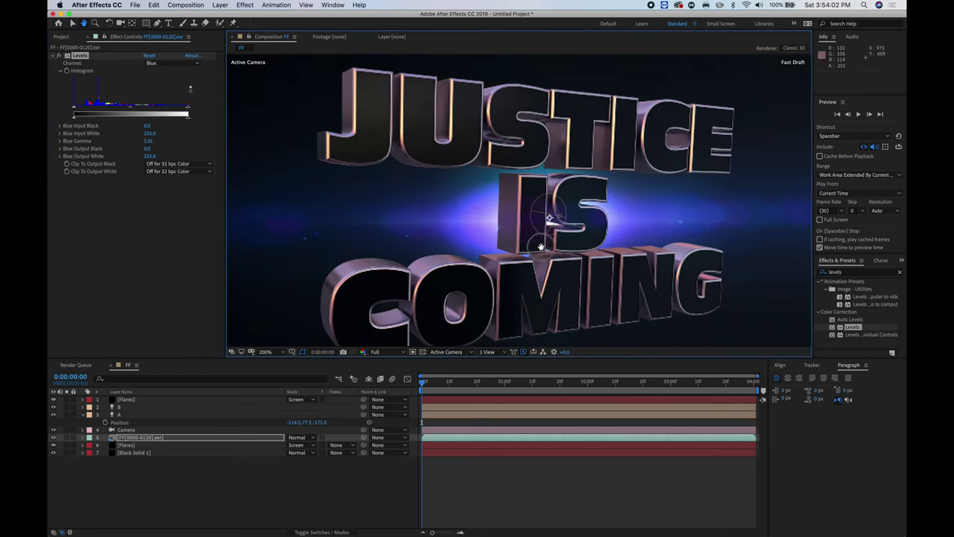
{"action": "key", "text": "v"}
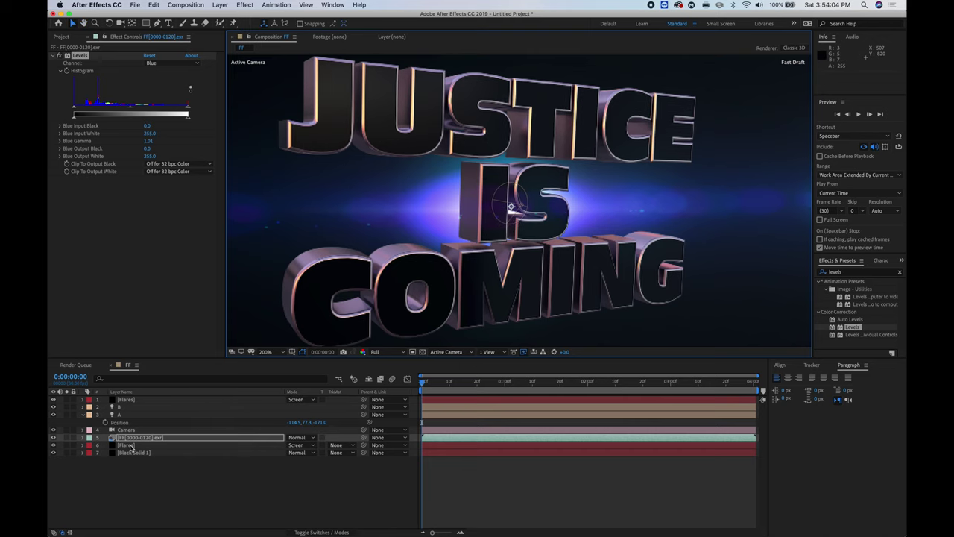
Rename the Flares layer beneath the title render as Back Flares.
{"action": "left_click", "coordinate": [130, 446]}
{"action": "key", "text": "Return"}
{"action": "type", "text": "Back"}
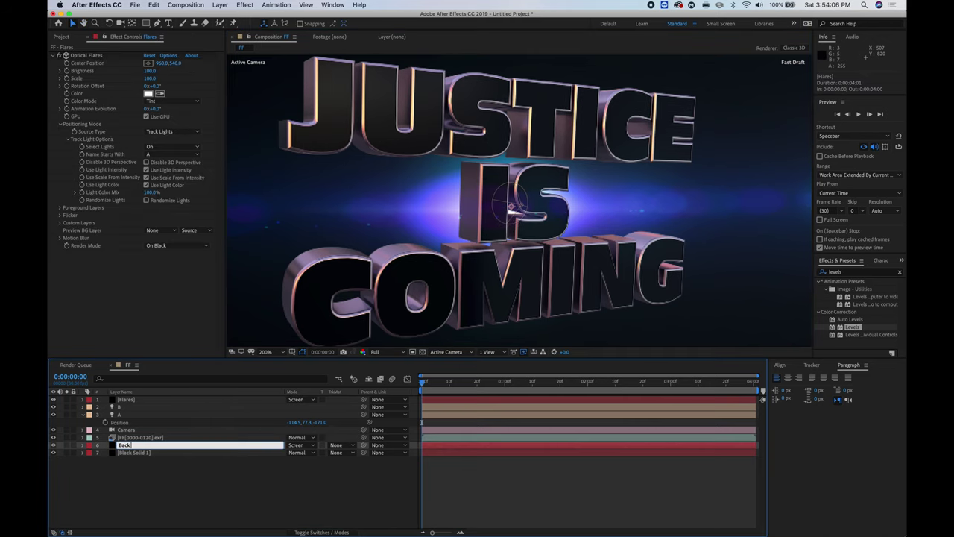
{"action": "type", "text": " Flares"}
{"action": "key", "text": "Return"}
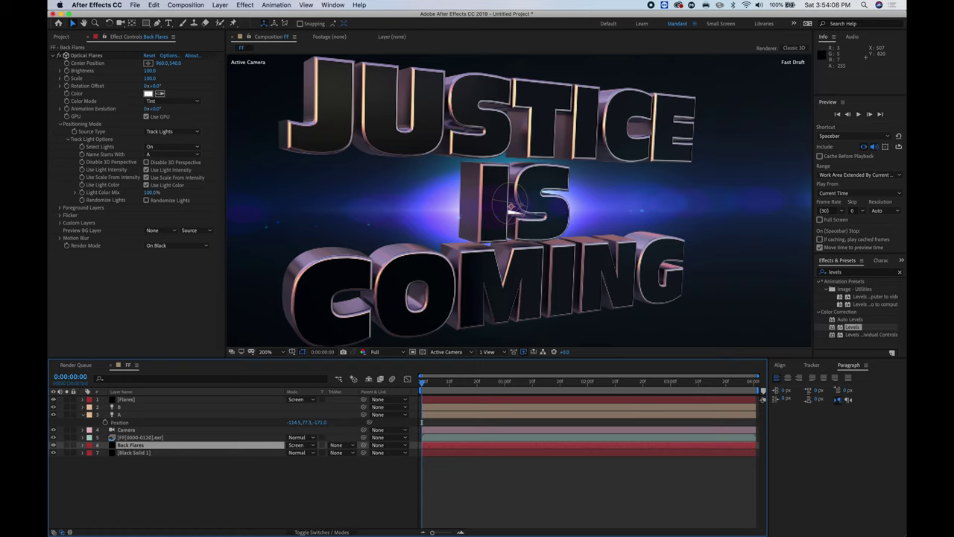
Apply Fast Box Blur to the Back Flares layer with a blur radius of 80.
{"action": "left_click", "coordinate": [847, 273]}
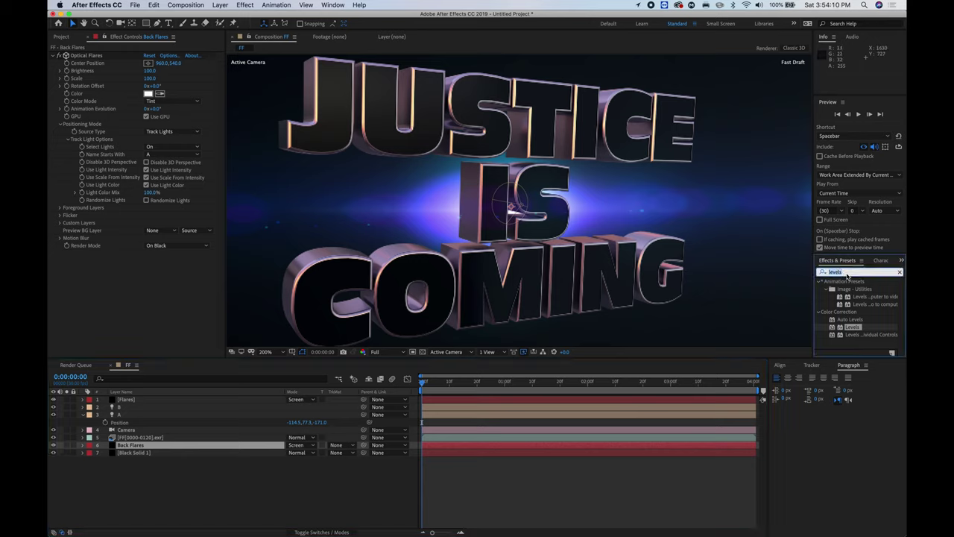
{"action": "type", "text": "fast"}
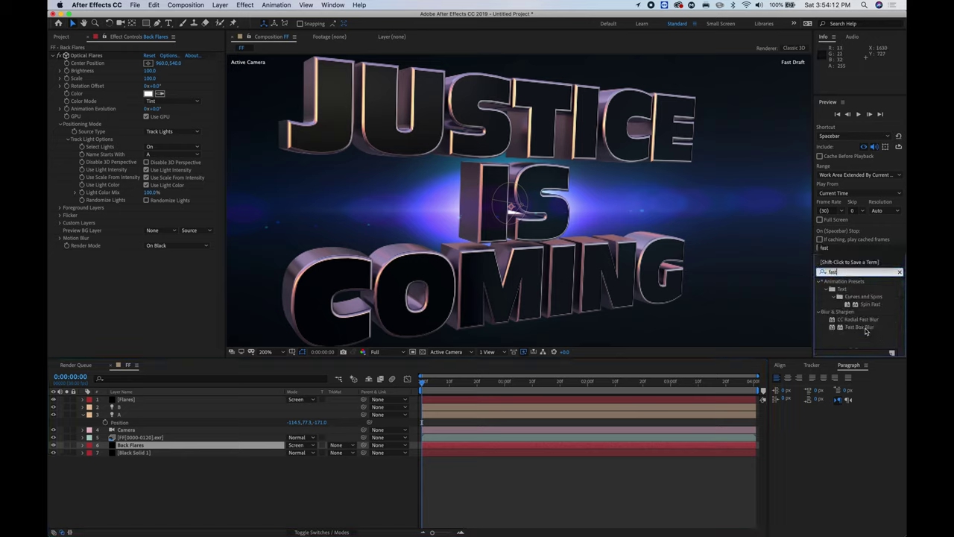
{"action": "left_click_drag", "start_coordinate": [866, 331], "coordinate": [543, 446]}
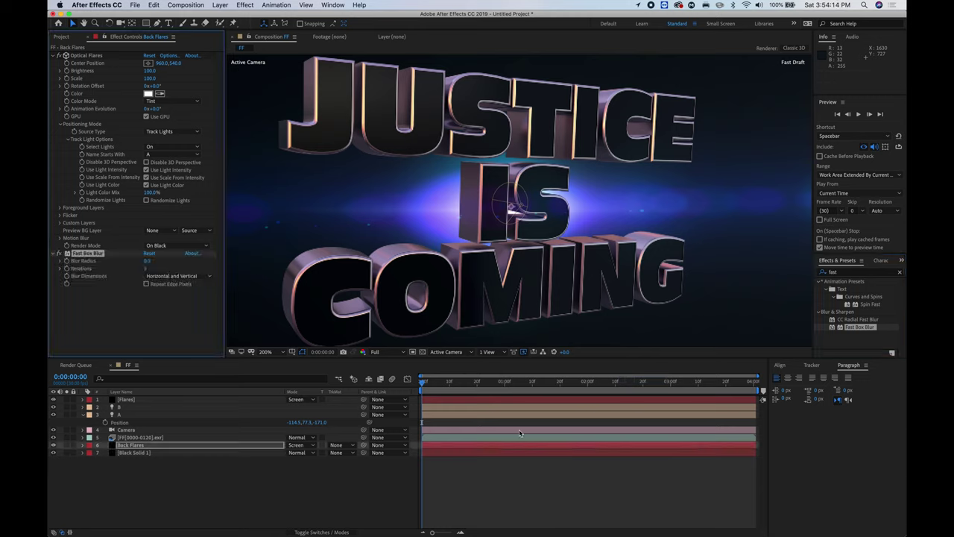
{"action": "left_click", "coordinate": [149, 261]}
{"action": "type", "text": "100"}
{"action": "key", "text": "Return"}
{"action": "left_click", "coordinate": [150, 260]}
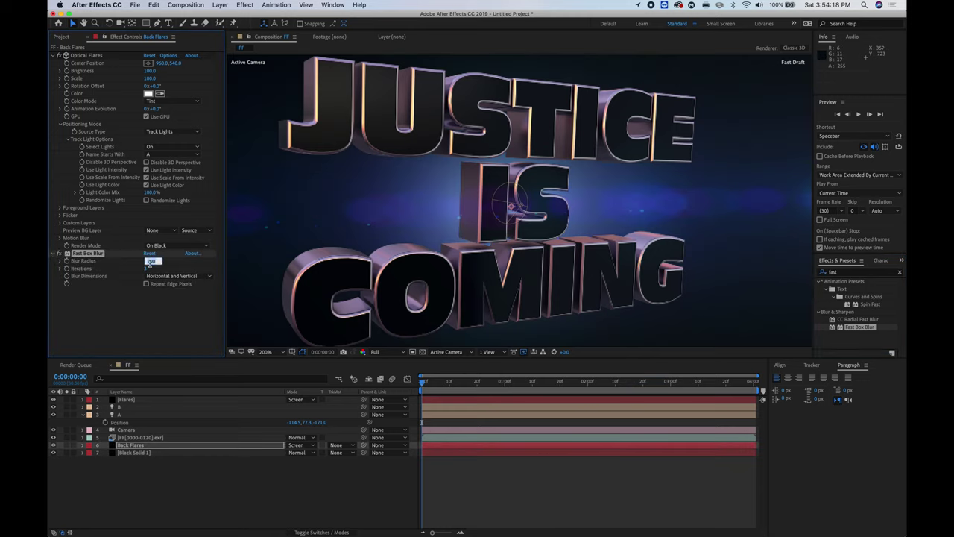
{"action": "type", "text": "80"}
{"action": "key", "text": "Return"}
{"action": "left_click", "coordinate": [152, 261]}
{"action": "left_click", "coordinate": [164, 473]}
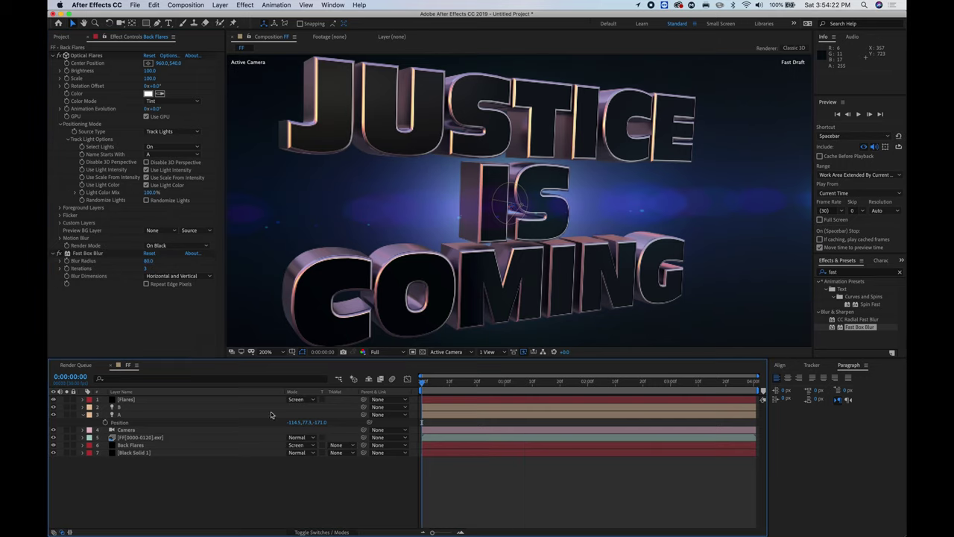
Examine the softened back flare at several points in the animation up to 0:00:02:27, in full and close up.
{"action": "key", "text": "comma"}
{"action": "left_click", "coordinate": [614, 383]}
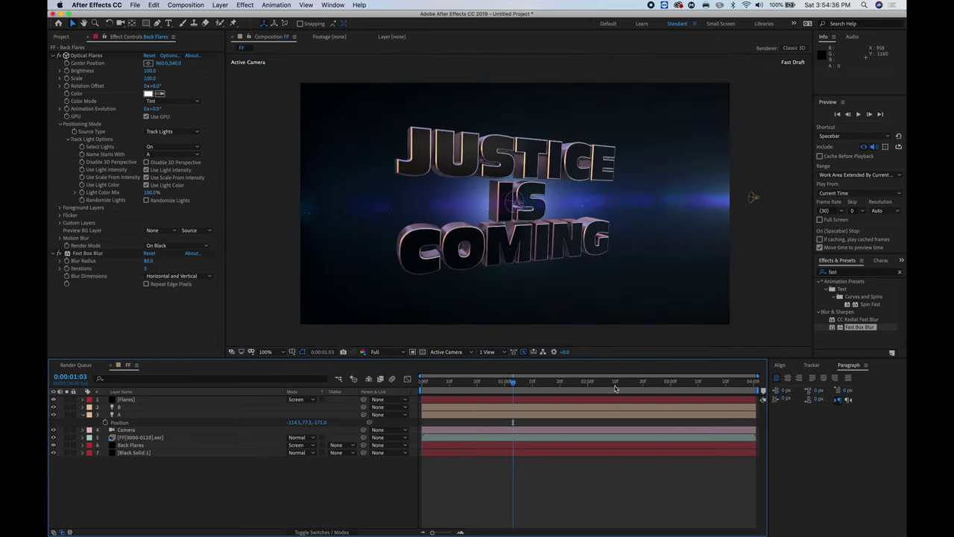
{"action": "left_click", "coordinate": [662, 383]}
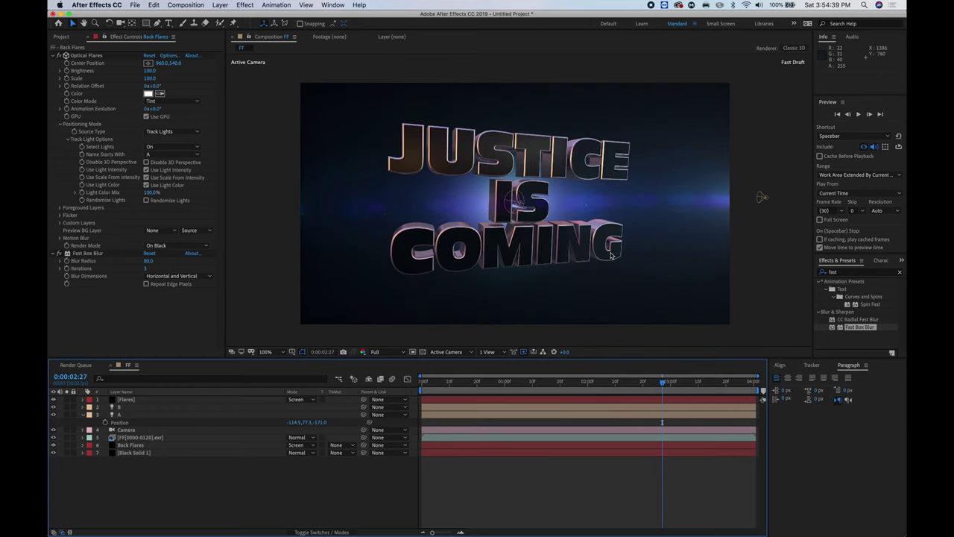
{"action": "key", "text": "period"}
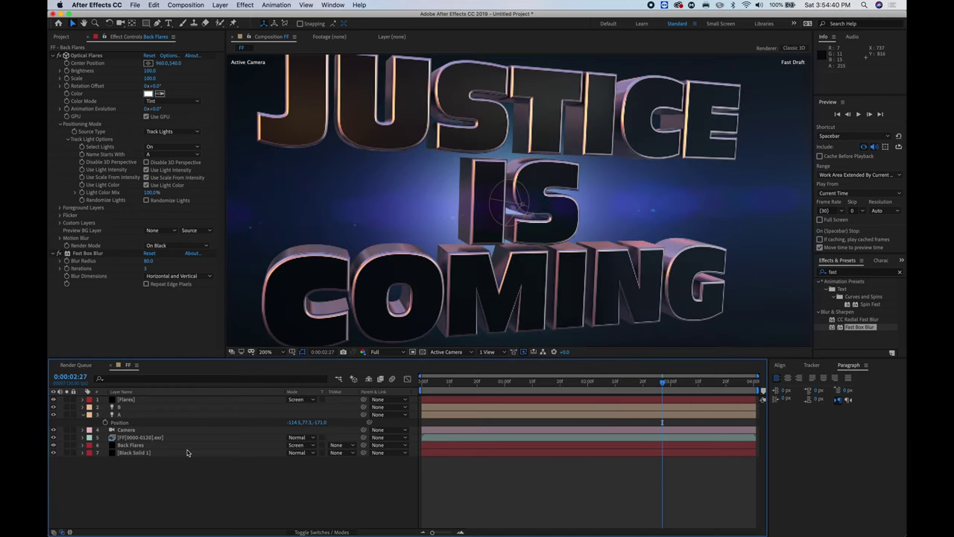
Select the top Flares layer and compare the whole title with the trailer frame in Chrome, then return to After Effects.
{"action": "left_click", "coordinate": [125, 400]}
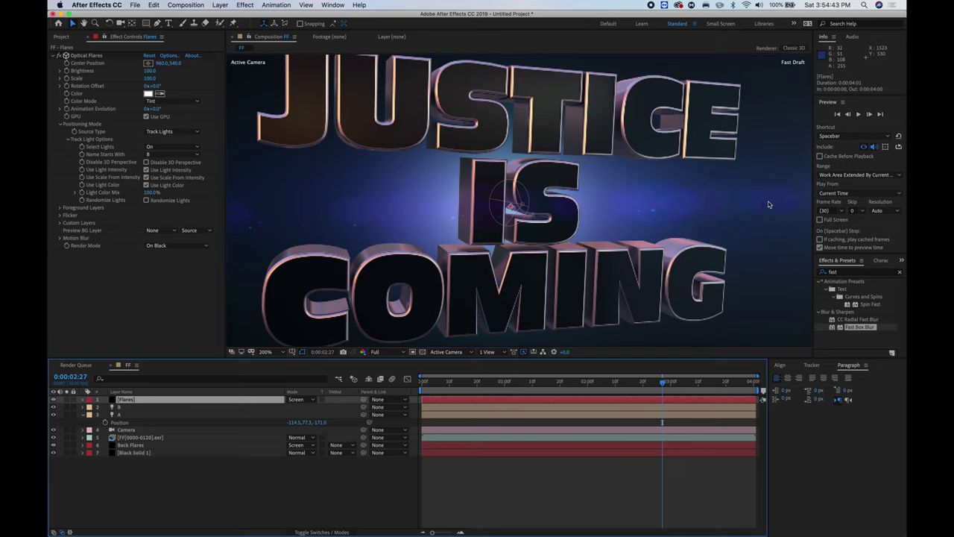
{"action": "key", "text": "comma"}
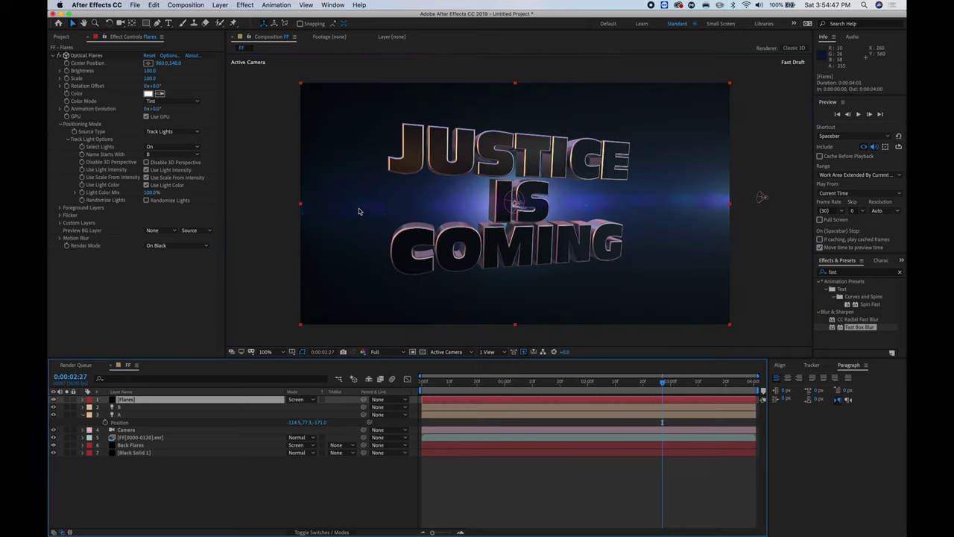
{"action": "left_click", "coordinate": [208, 520]}
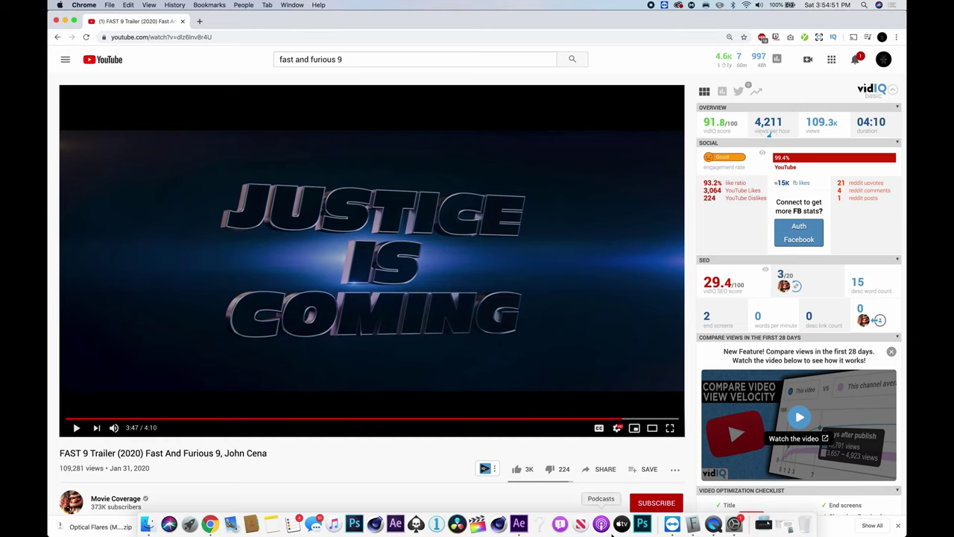
{"action": "left_click", "coordinate": [518, 524]}
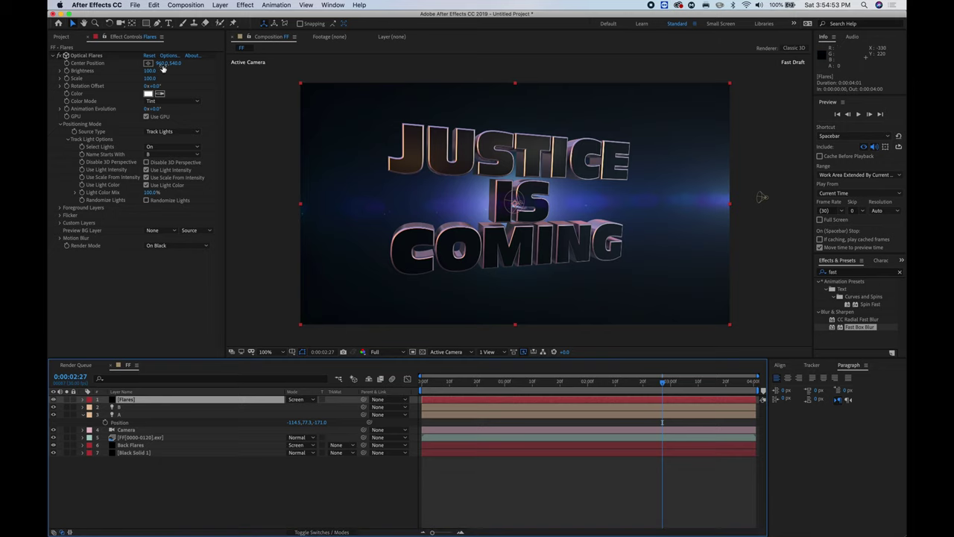
Open the Flares layer's Optical Flares options, reposition the preview flare off-centre, and hide the Multi Iris with brightness 62.5 and scale 60.
{"action": "left_click", "coordinate": [170, 56]}
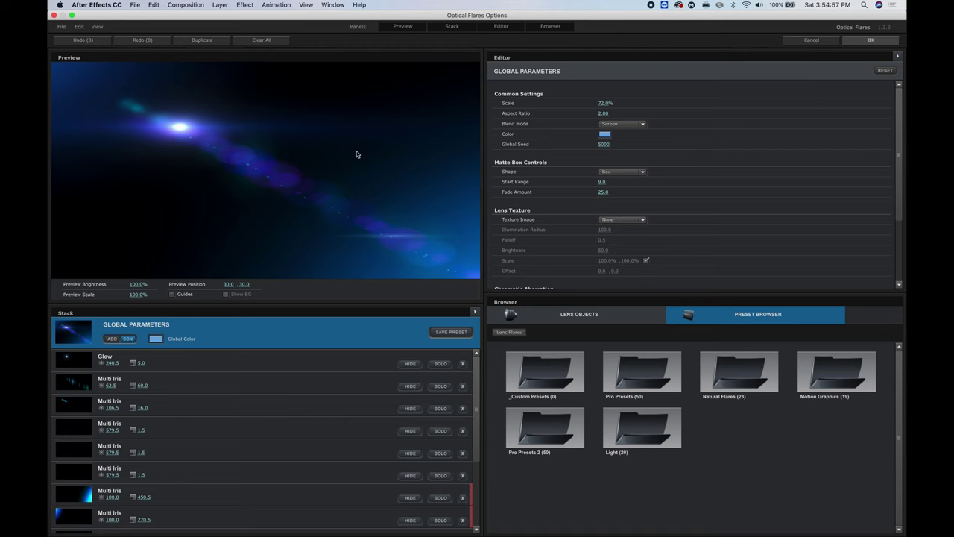
{"action": "left_click_drag", "start_coordinate": [350, 138], "coordinate": [451, 110]}
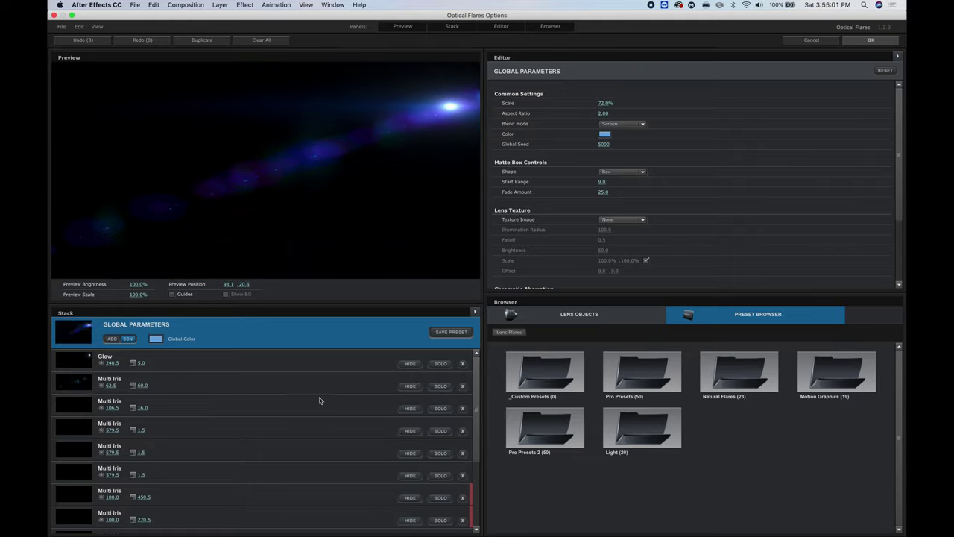
{"action": "left_click", "coordinate": [410, 386]}
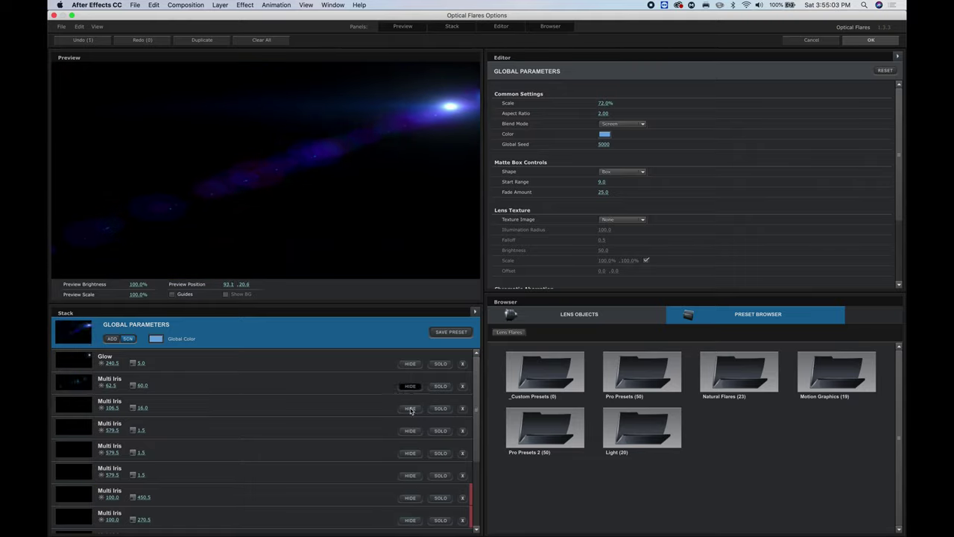
{"action": "left_click", "coordinate": [410, 409]}
{"action": "left_click", "coordinate": [410, 408]}
Hide the Multi Iris with brightness 82 and scale 51.5, and test the flare with and without the Streak of brightness 59.
{"action": "scroll", "coordinate": [208, 451], "scroll_direction": "down", "scroll_amount": 5}
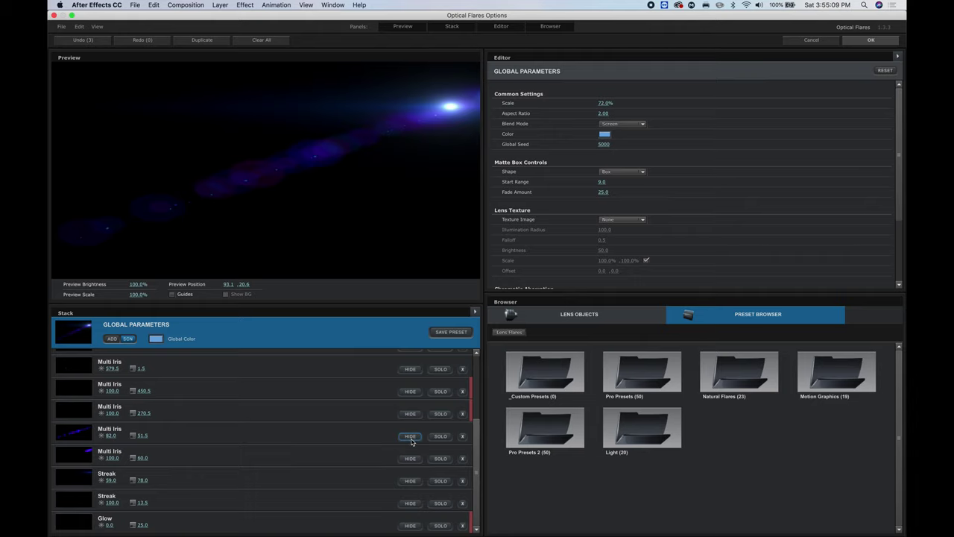
{"action": "left_click", "coordinate": [409, 437]}
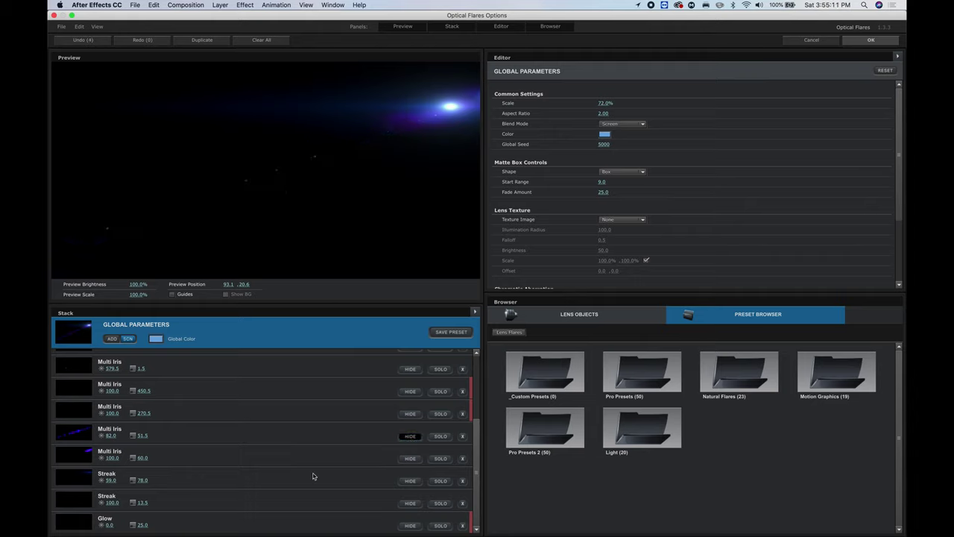
{"action": "left_click", "coordinate": [412, 415]}
{"action": "left_click", "coordinate": [412, 414]}
{"action": "left_click", "coordinate": [411, 482]}
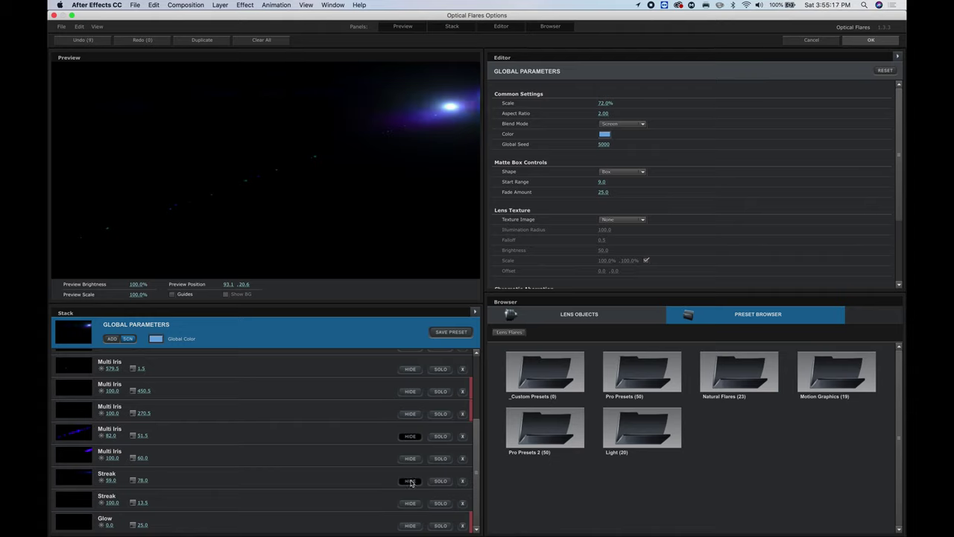
{"action": "left_click", "coordinate": [411, 481]}
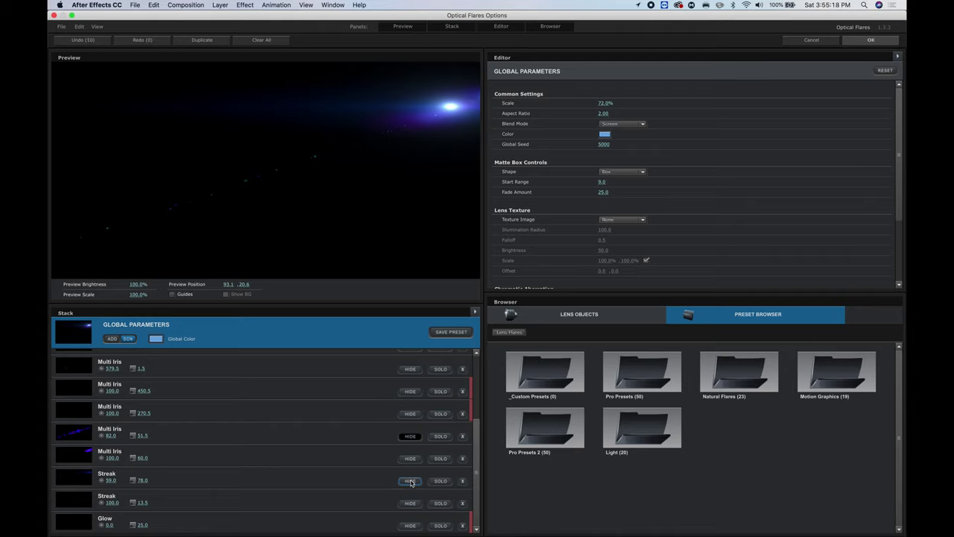
Hide the three Multi Iris objects with brightness 579.5 and scale 1.5, check the preview, and accept the flare options.
{"action": "left_click", "coordinate": [414, 393]}
{"action": "left_click", "coordinate": [412, 392]}
{"action": "left_click", "coordinate": [411, 370]}
{"action": "scroll", "coordinate": [478, 460], "scroll_direction": "up", "scroll_amount": 3}
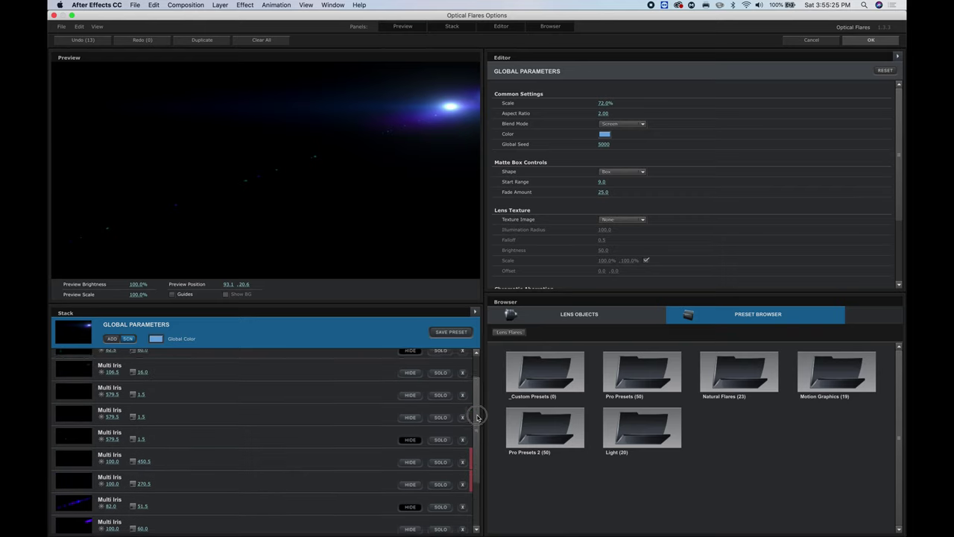
{"action": "left_click", "coordinate": [410, 396]}
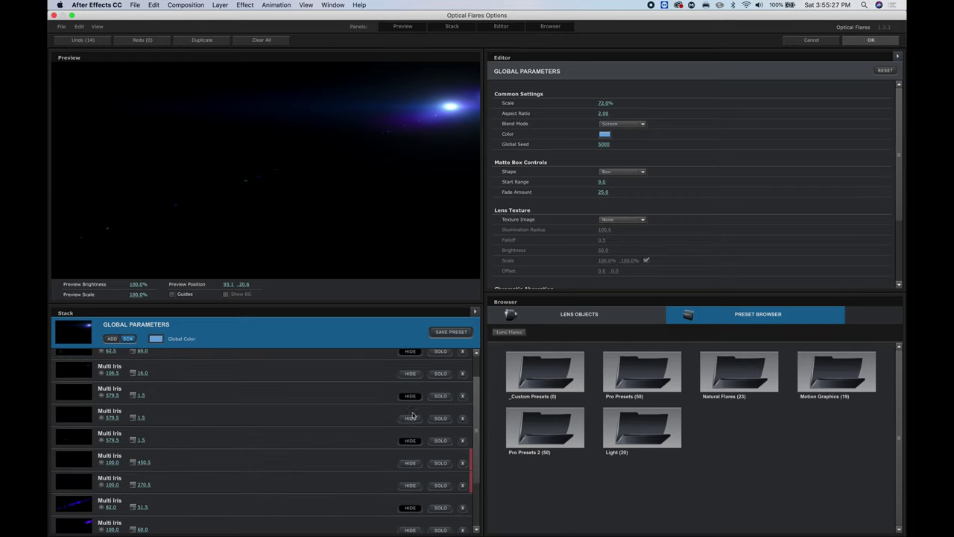
{"action": "left_click", "coordinate": [410, 418]}
{"action": "left_click_drag", "start_coordinate": [368, 119], "coordinate": [413, 133]}
{"action": "left_click", "coordinate": [869, 40]}
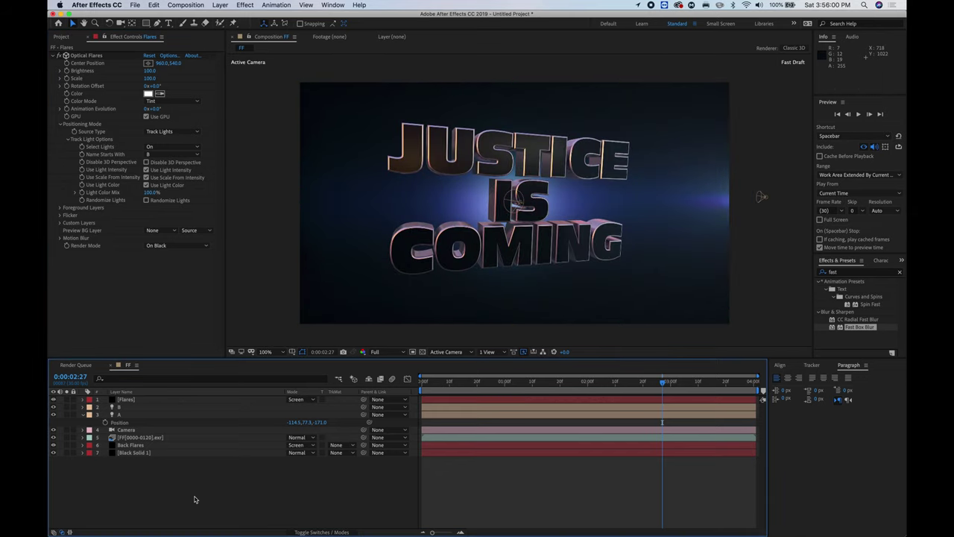
Create a black 1920 x 1080 px solid above all other layers.
{"action": "left_click", "coordinate": [221, 5]}
{"action": "mouse_move", "coordinate": [225, 16]}
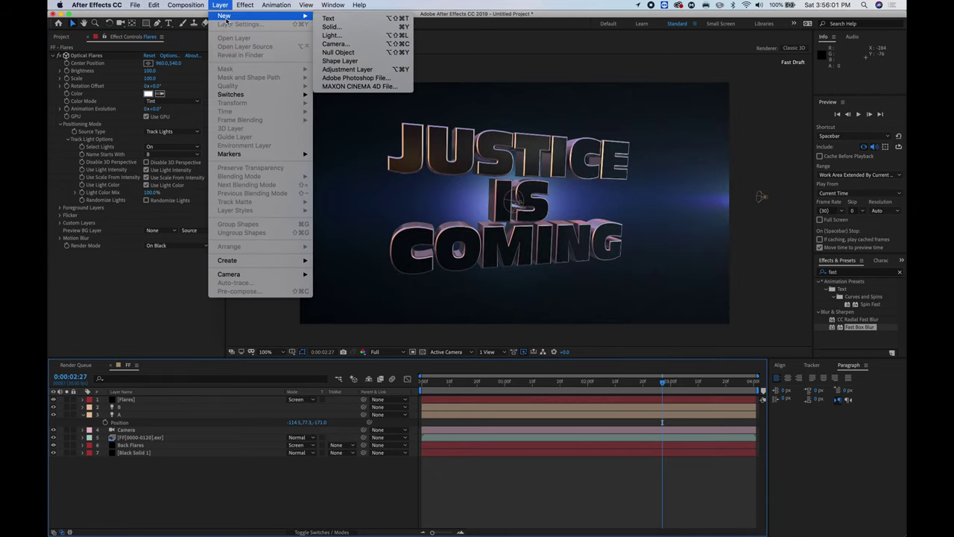
{"action": "left_click", "coordinate": [331, 26]}
{"action": "left_click", "coordinate": [744, 474]}
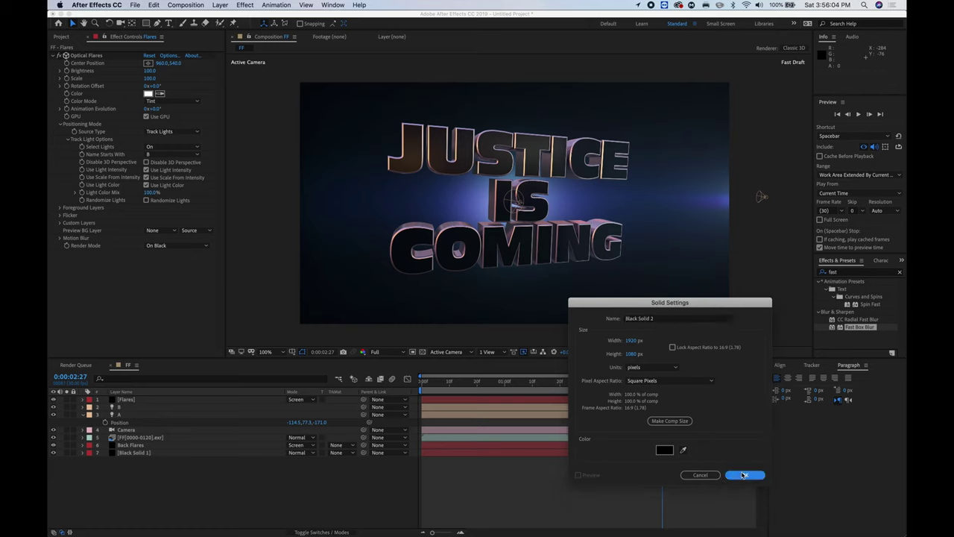
Add a full-frame rectangular mask to the new black solid and stretch its two vertical edges well beyond the frame.
{"action": "double_click", "coordinate": [146, 23]}
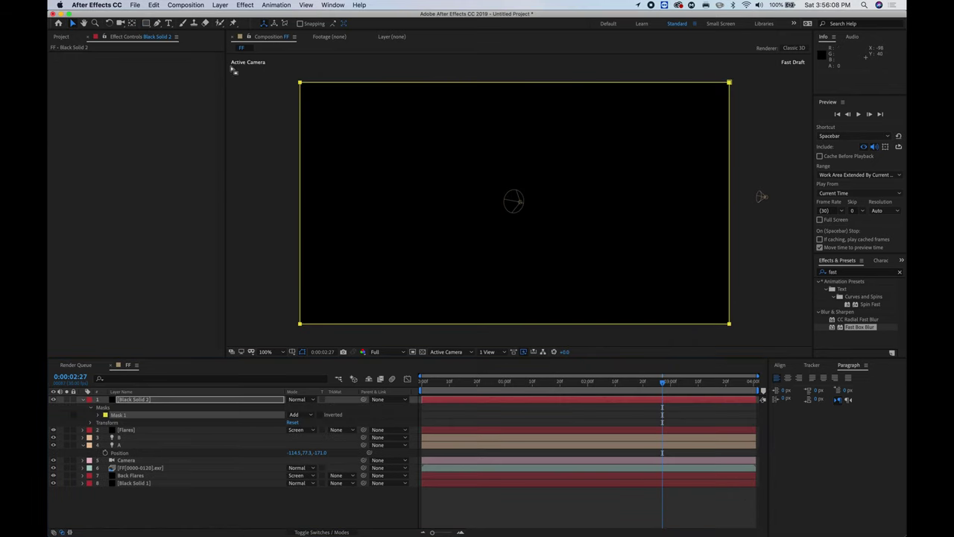
{"action": "left_click", "coordinate": [321, 169]}
{"action": "left_click", "coordinate": [300, 179]}
{"action": "left_click_drag", "start_coordinate": [301, 181], "coordinate": [213, 182]}
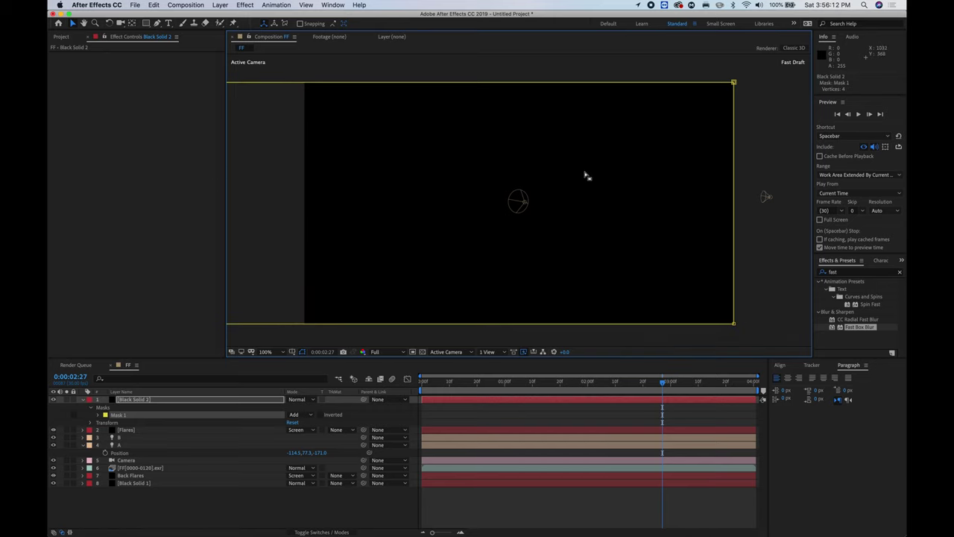
{"action": "left_click", "coordinate": [732, 176]}
{"action": "left_click_drag", "start_coordinate": [733, 176], "coordinate": [842, 190]}
Set the solid's mask to Subtract with a mask expansion of -129 pixels to form cinematic letterbox bars.
{"action": "left_click", "coordinate": [315, 418]}
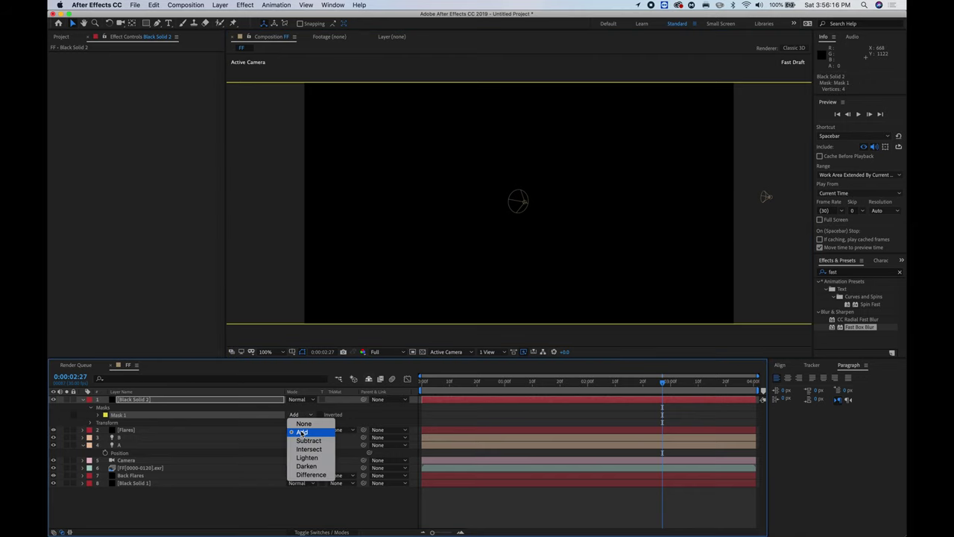
{"action": "left_click", "coordinate": [305, 432]}
{"action": "left_click", "coordinate": [100, 415]}
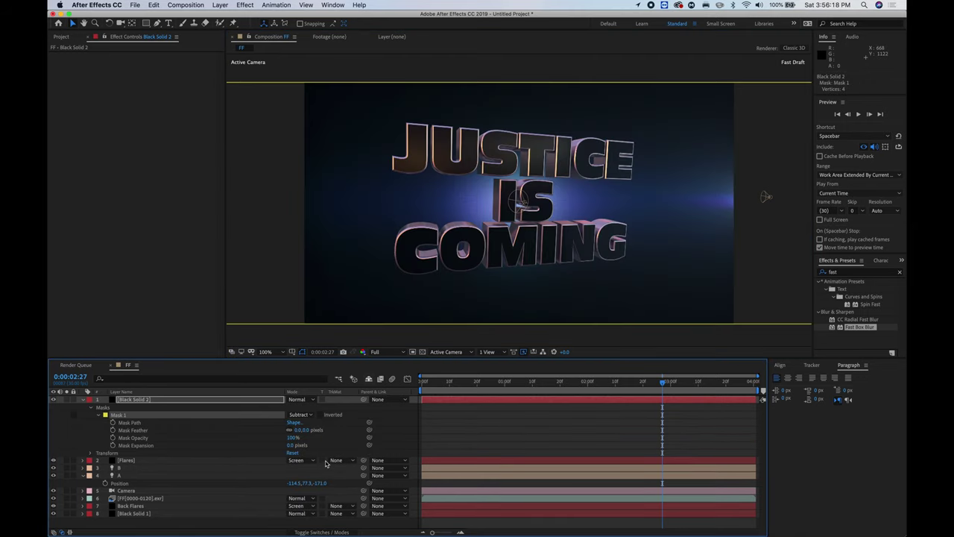
{"action": "left_click_drag", "start_coordinate": [290, 445], "coordinate": [237, 448]}
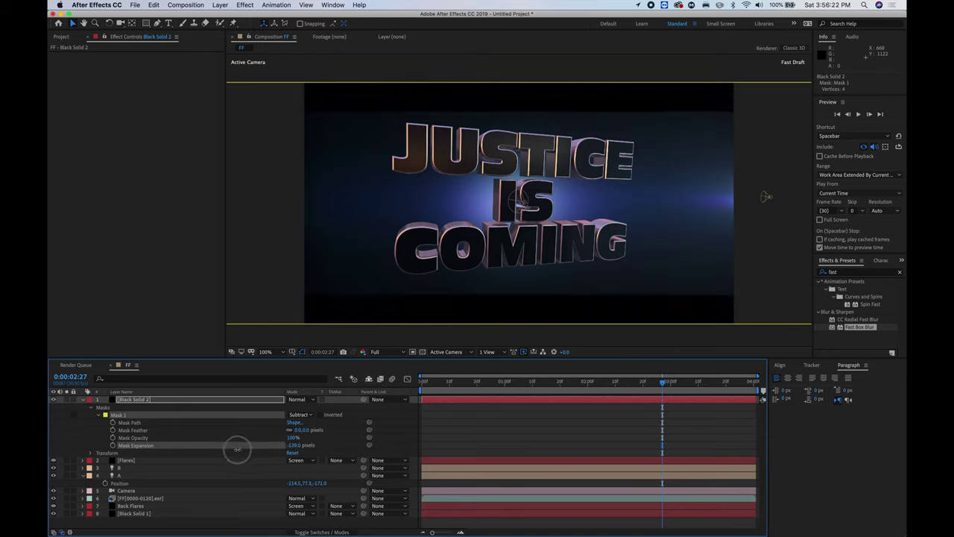
{"action": "left_click", "coordinate": [577, 445]}
At 0:00:00:00, fine-tune the red channel's gamma in the Levels effect on the FF[0000-0120].exr title render.
{"action": "left_click", "coordinate": [477, 384]}
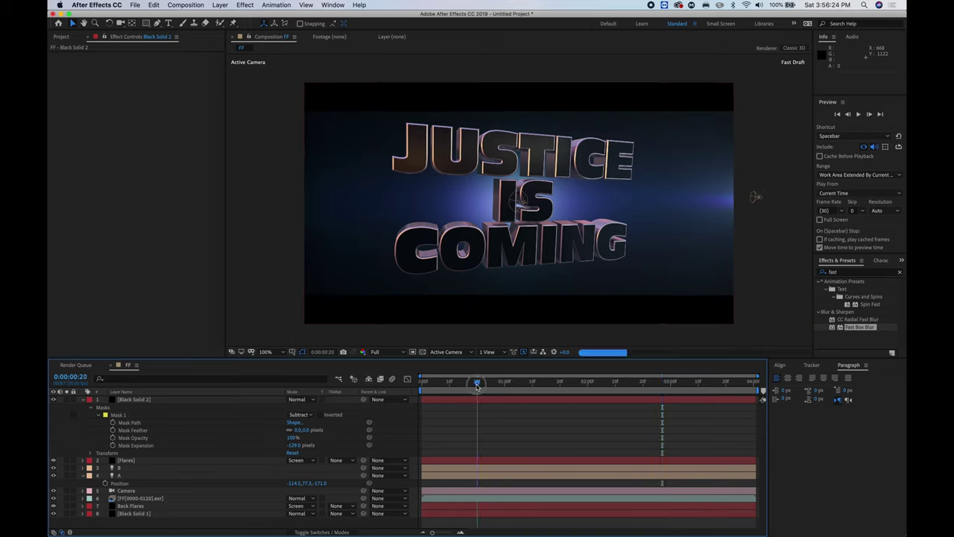
{"action": "left_click_drag", "start_coordinate": [477, 386], "coordinate": [414, 389]}
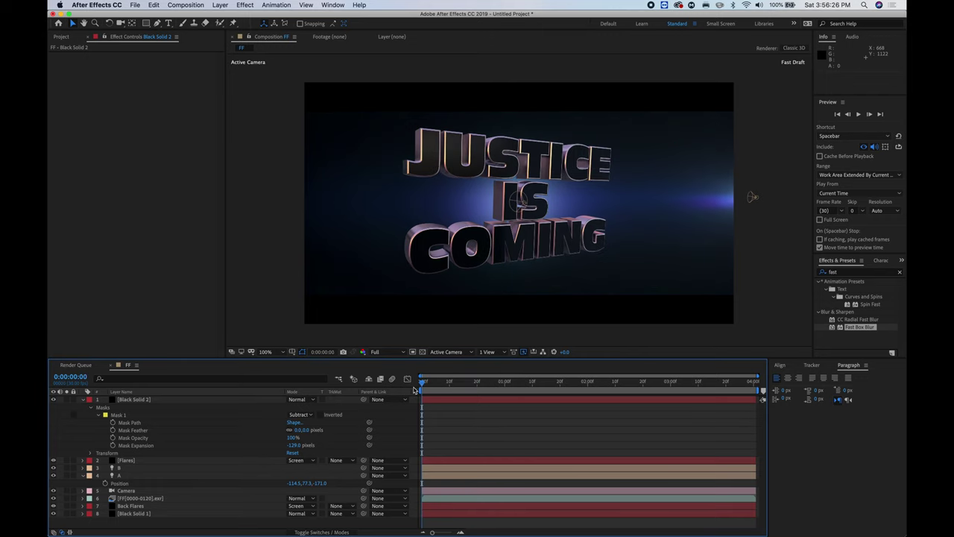
{"action": "scroll", "coordinate": [516, 255], "scroll_direction": "up", "scroll_amount": 2}
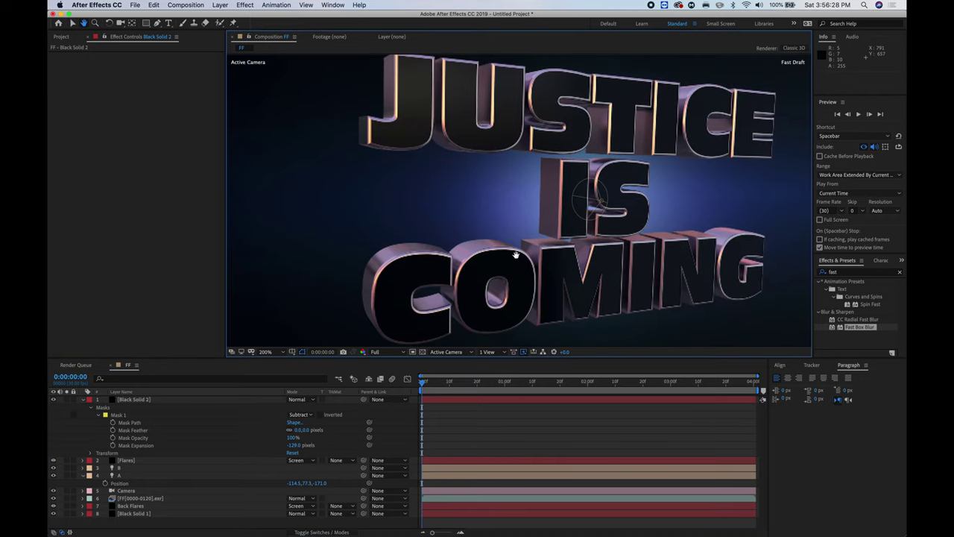
{"action": "left_click_drag", "start_coordinate": [509, 255], "coordinate": [491, 255]}
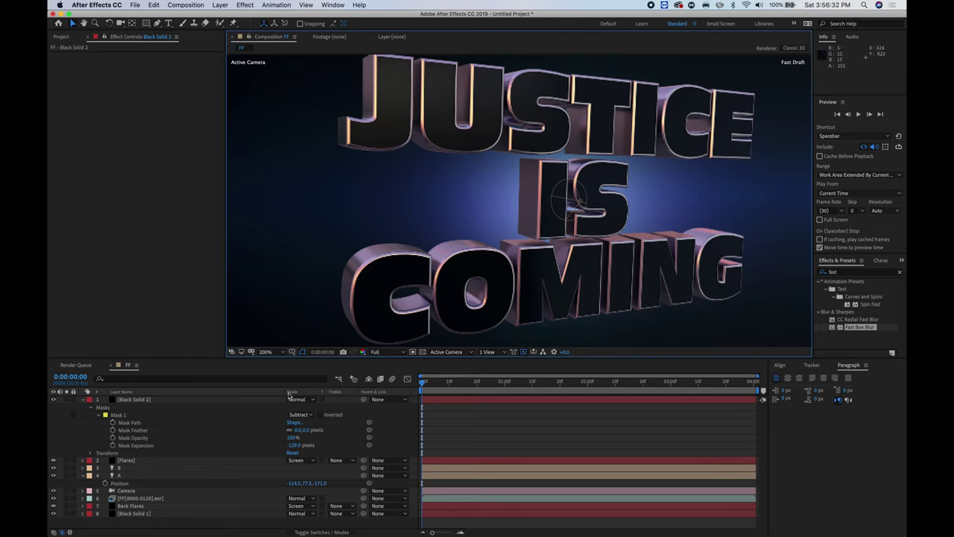
{"action": "left_click", "coordinate": [131, 497]}
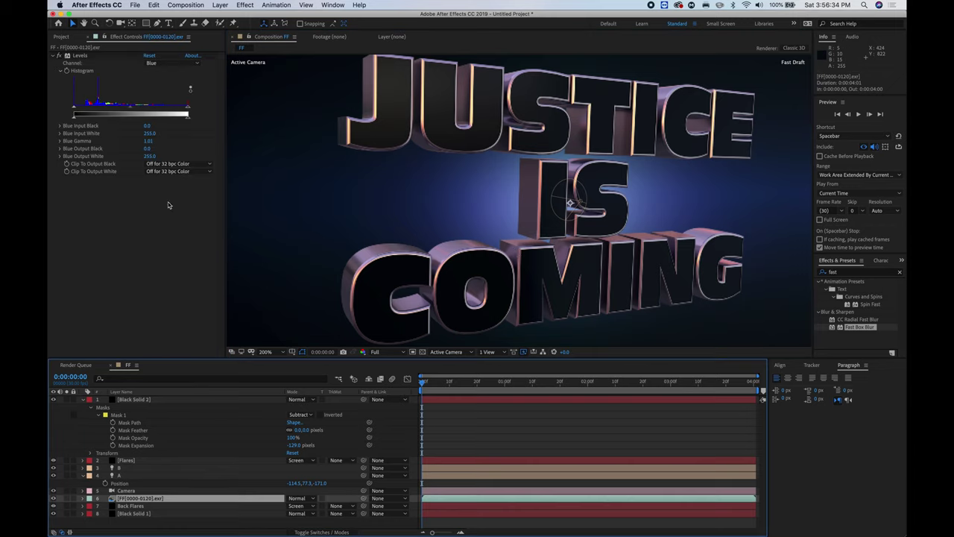
{"action": "left_click", "coordinate": [152, 64]}
{"action": "left_click", "coordinate": [159, 80]}
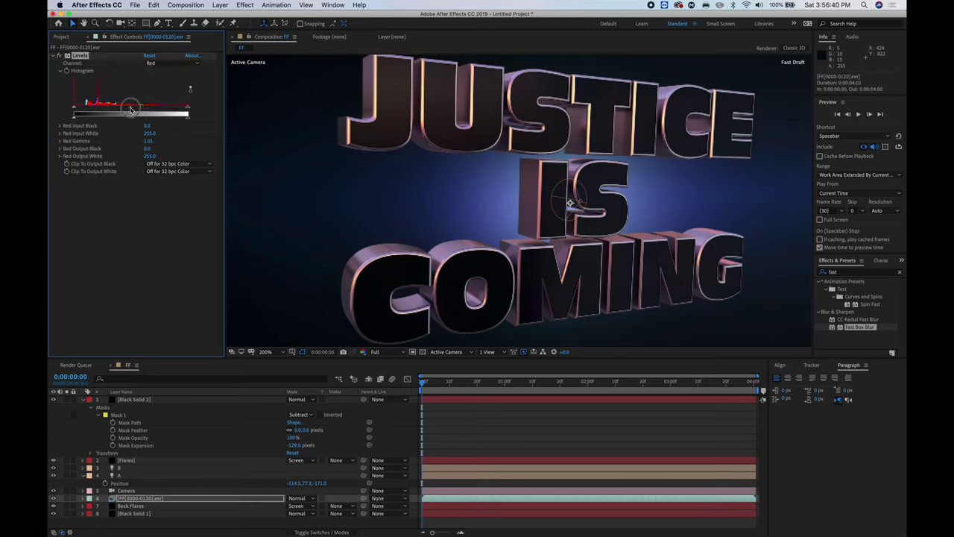
{"action": "left_click_drag", "start_coordinate": [135, 110], "coordinate": [138, 110]}
Set the green channel's gamma to 0.93 in the title render's Levels effect.
{"action": "left_click", "coordinate": [171, 63]}
{"action": "left_click", "coordinate": [159, 89]}
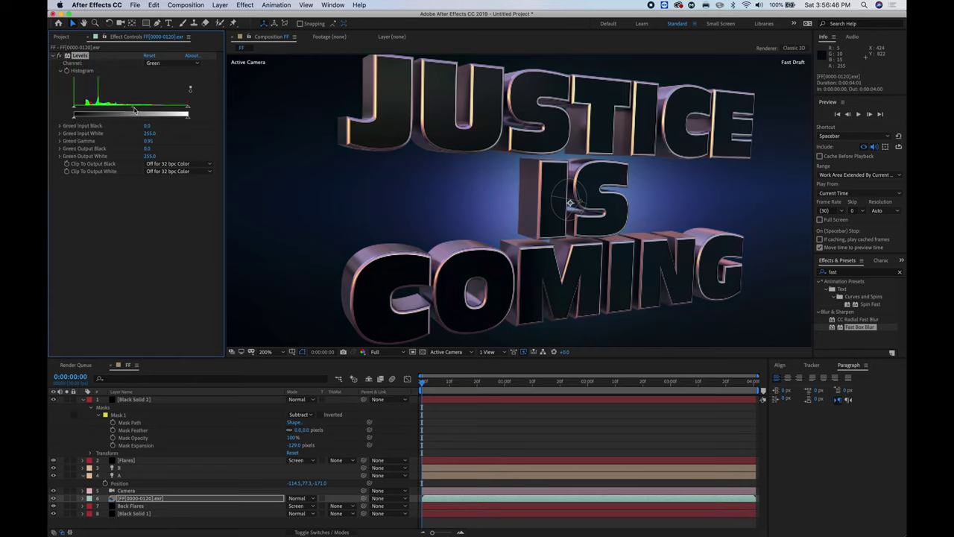
{"action": "left_click_drag", "start_coordinate": [135, 109], "coordinate": [135, 110]}
Apply Hue/Saturation to the title render after Levels, with master saturation 3 and master hue -10°.
{"action": "left_click", "coordinate": [853, 273]}
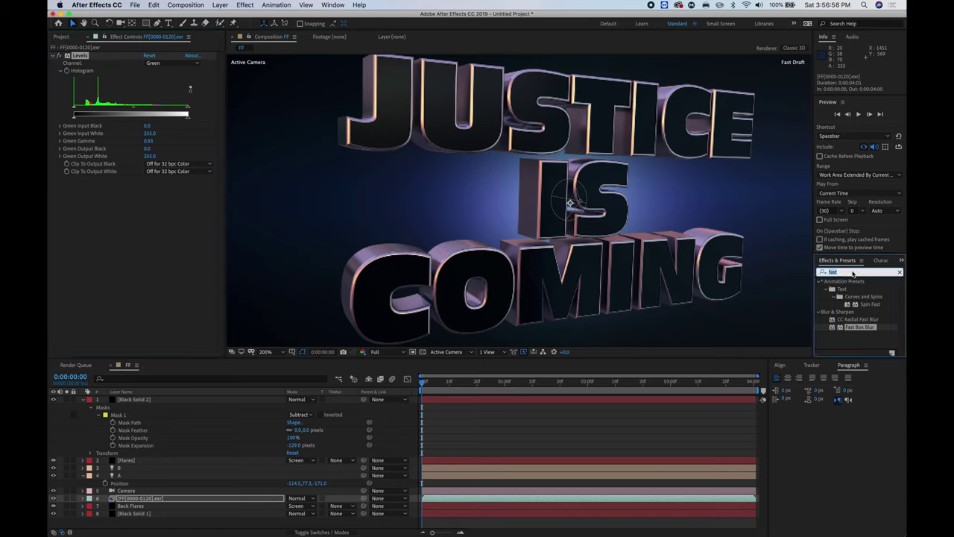
{"action": "type", "text": "hue"}
{"action": "left_click_drag", "start_coordinate": [859, 322], "coordinate": [127, 182]}
{"action": "left_click", "coordinate": [172, 186]}
{"action": "left_click", "coordinate": [167, 192]}
{"action": "mouse_move", "coordinate": [140, 261]}
{"action": "left_mouse_down"}
{"action": "mouse_move", "coordinate": [118, 261]}
{"action": "mouse_move", "coordinate": [186, 262]}
{"action": "mouse_move", "coordinate": [143, 261]}
{"action": "left_mouse_up"}
{"action": "mouse_move", "coordinate": [172, 224]}
{"action": "left_mouse_down"}
{"action": "mouse_move", "coordinate": [132, 224]}
{"action": "mouse_move", "coordinate": [311, 219]}
{"action": "mouse_move", "coordinate": [146, 222]}
{"action": "mouse_move", "coordinate": [172, 223]}
{"action": "left_mouse_up"}
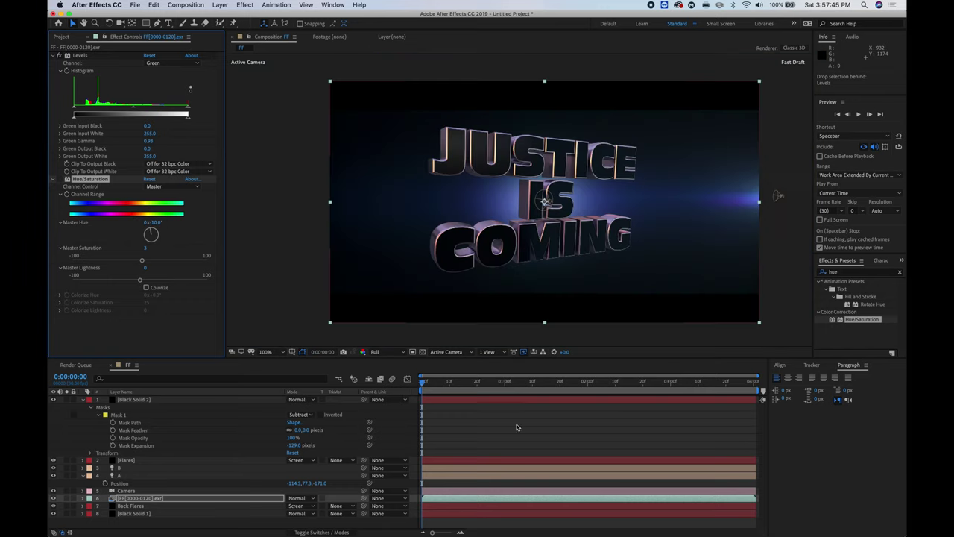
Check the graded title up to 0:00:01:00, compare it with the trailer frame in Chrome, and return to After Effects.
{"action": "left_click", "coordinate": [488, 435]}
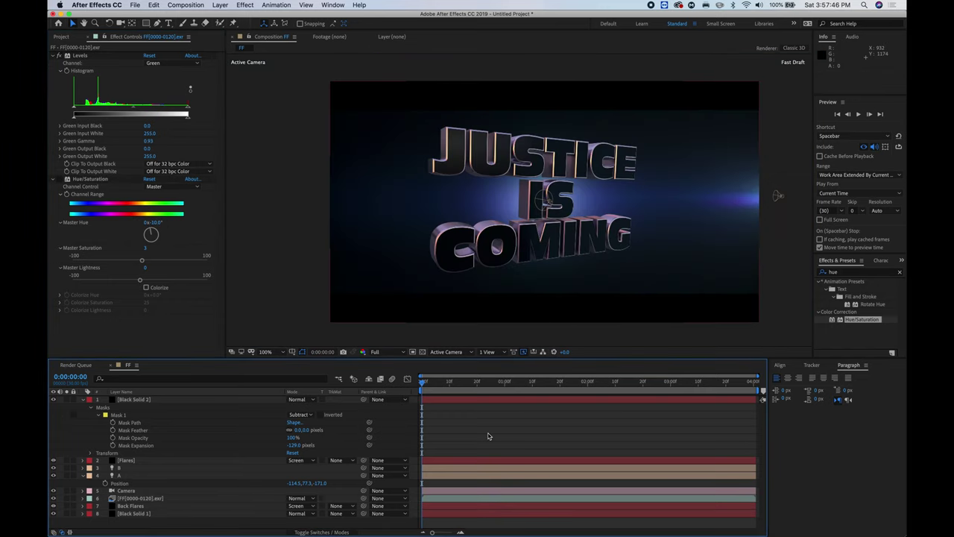
{"action": "left_click", "coordinate": [432, 389]}
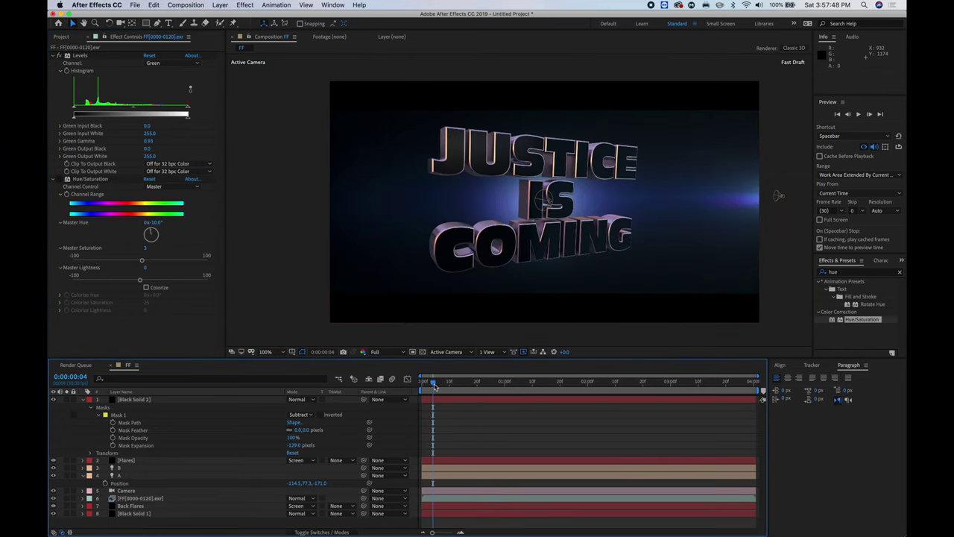
{"action": "left_click", "coordinate": [505, 385]}
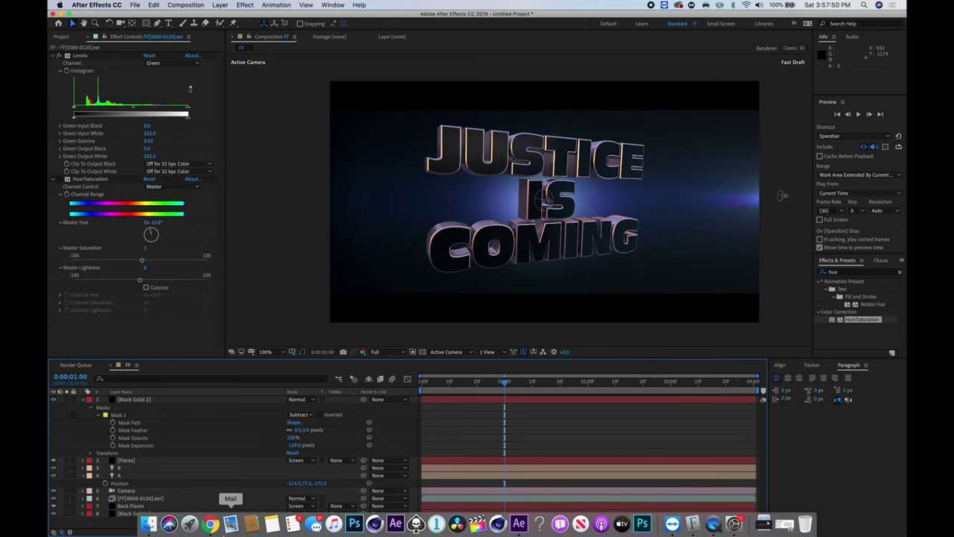
{"action": "left_click", "coordinate": [211, 525]}
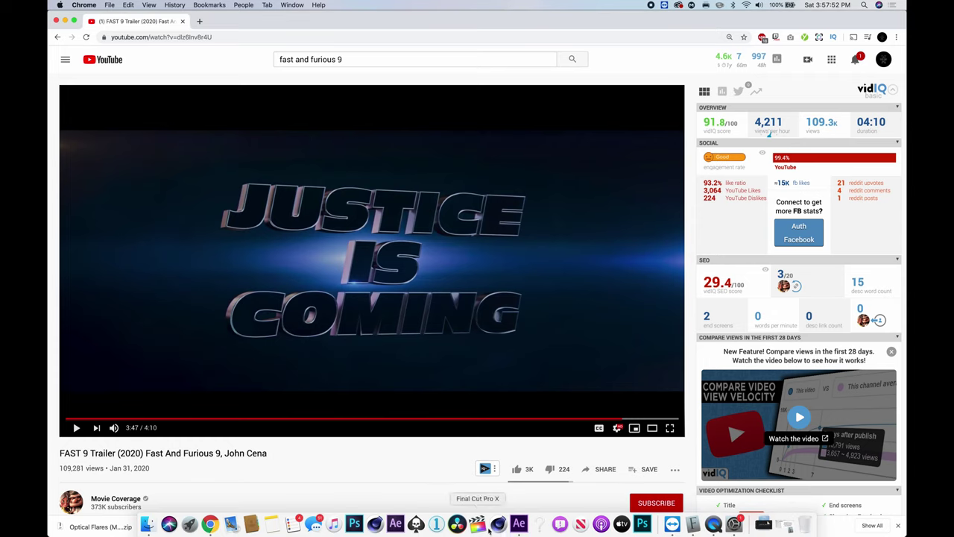
{"action": "left_click", "coordinate": [520, 525]}
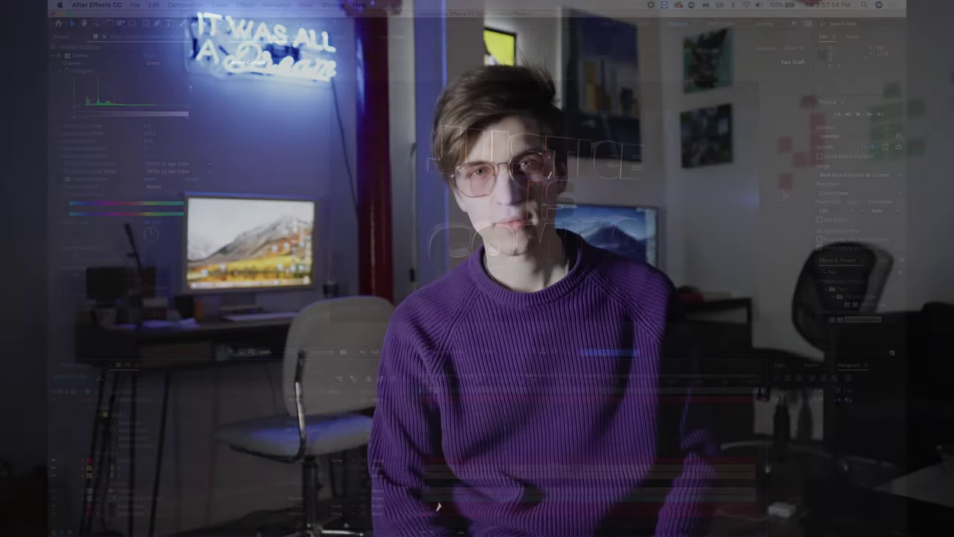